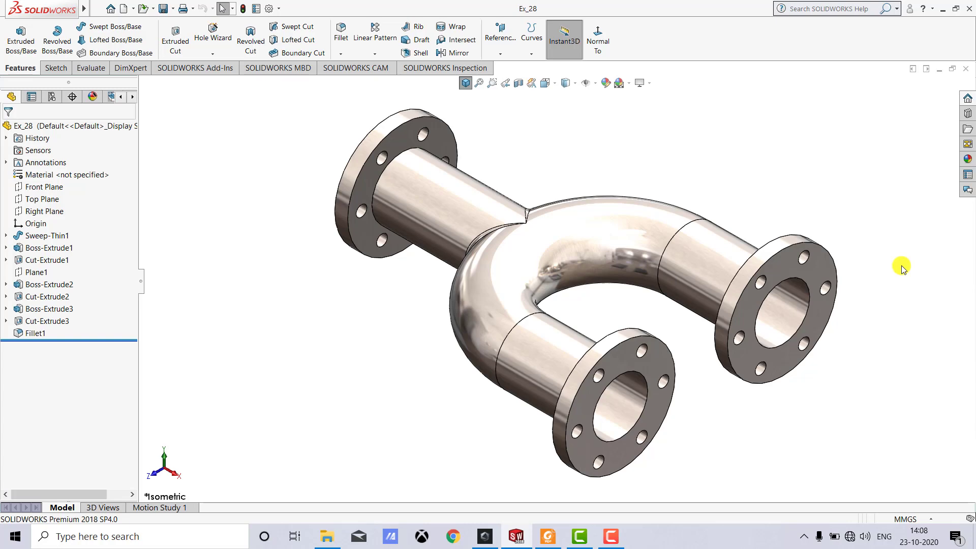
- Cut the finished pipe with a planar section view through the Top Plane to inspect its interior
click(519, 83)
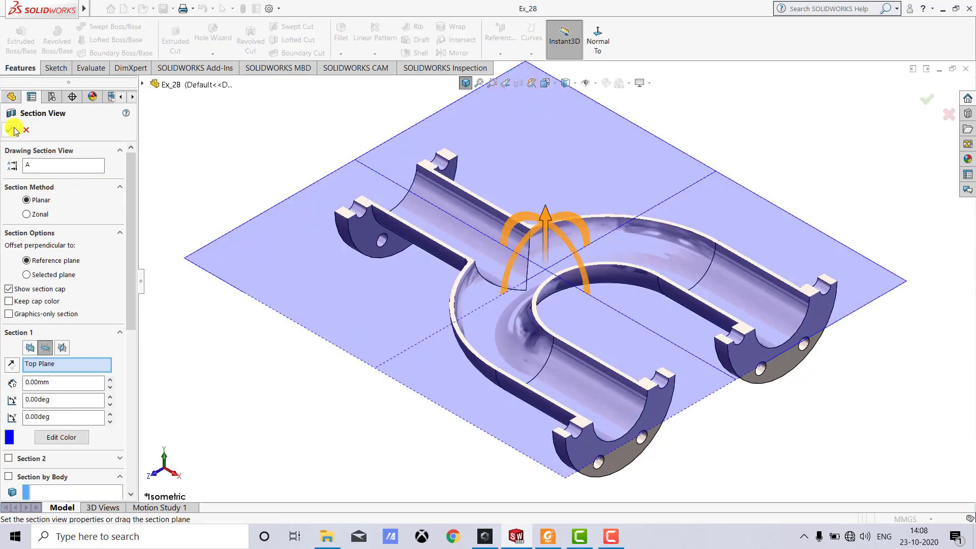
click(11, 131)
click(225, 123)
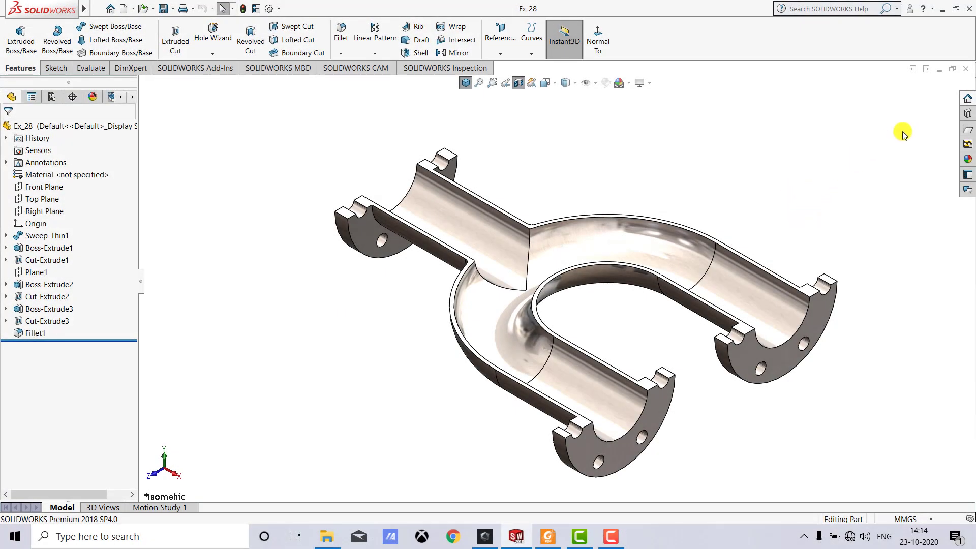
- Close the finished Ex_28 part document
click(964, 70)
click(745, 154)
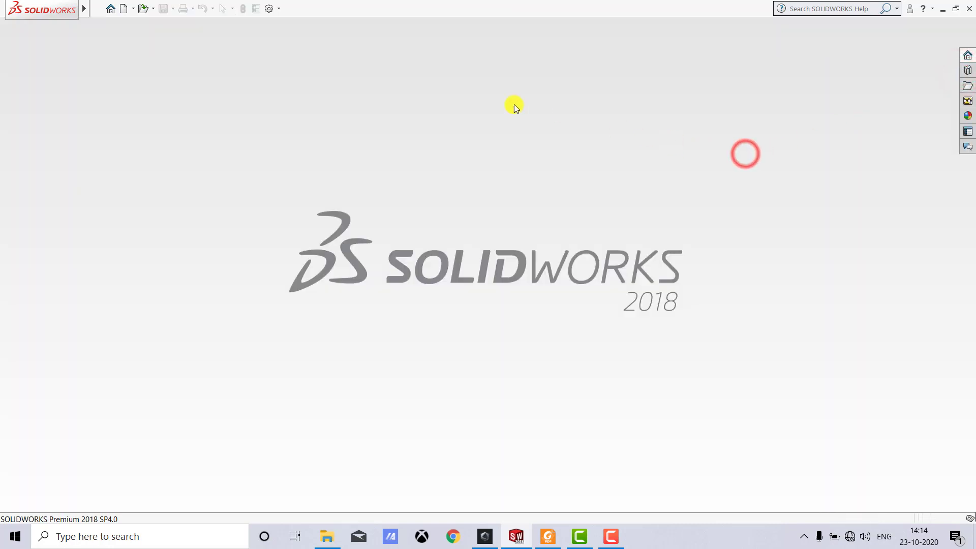
- Create a new part document and apply the Plain White scene to it
click(124, 8)
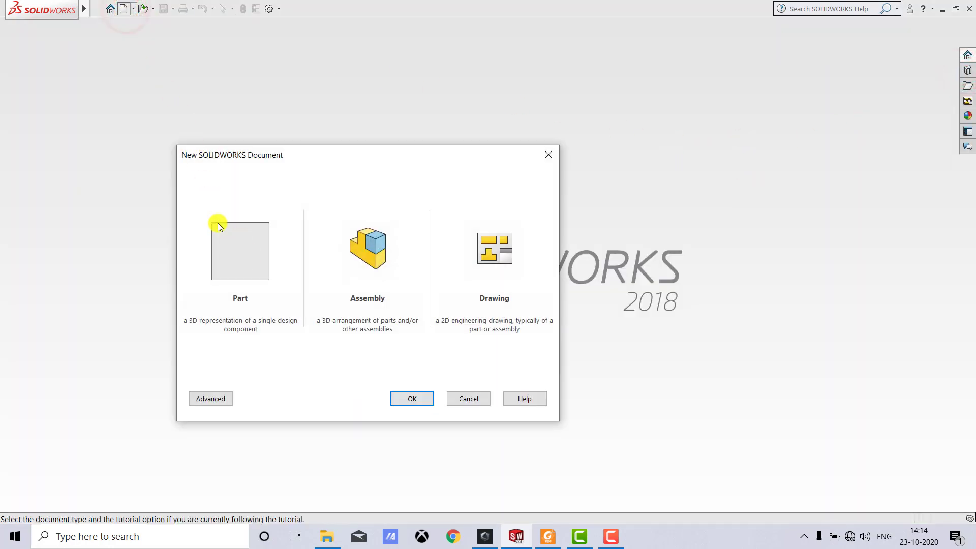
click(412, 399)
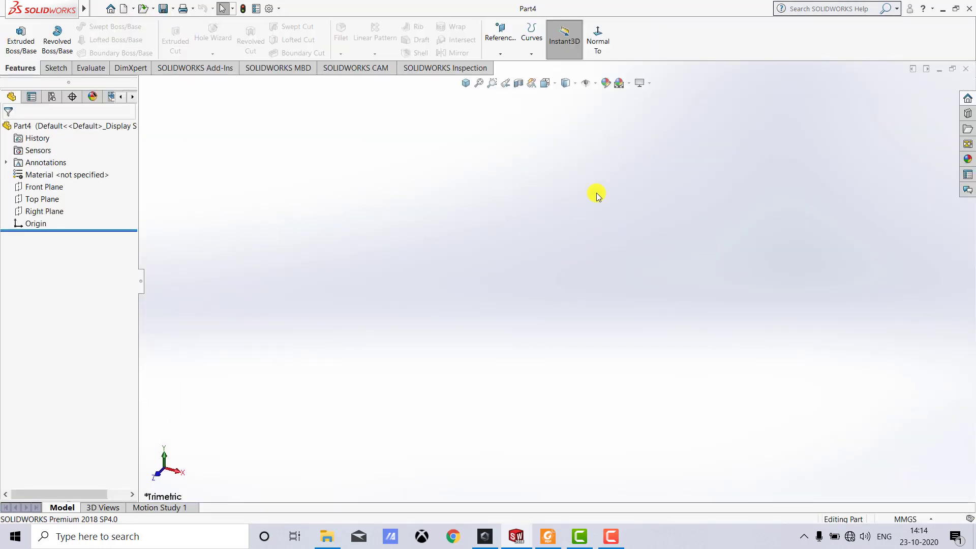
click(619, 83)
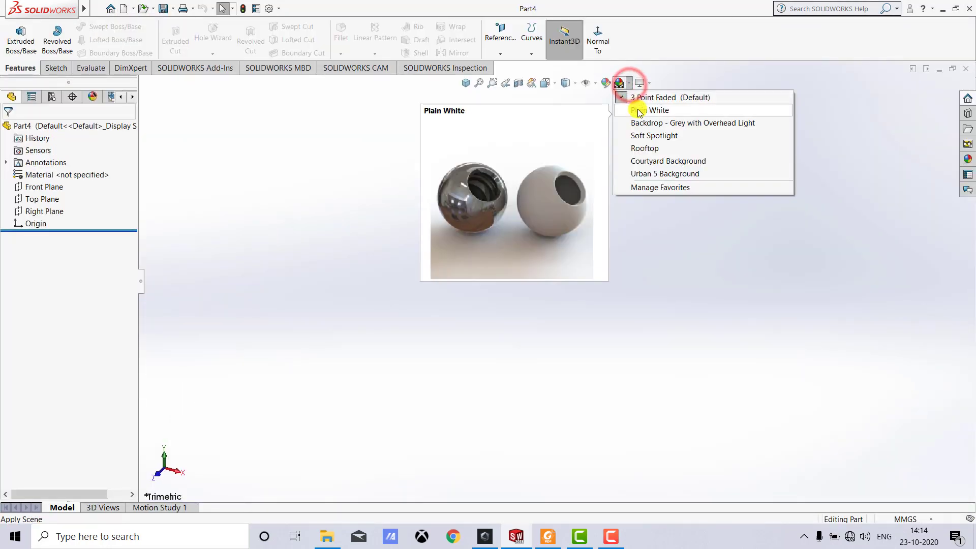
click(637, 110)
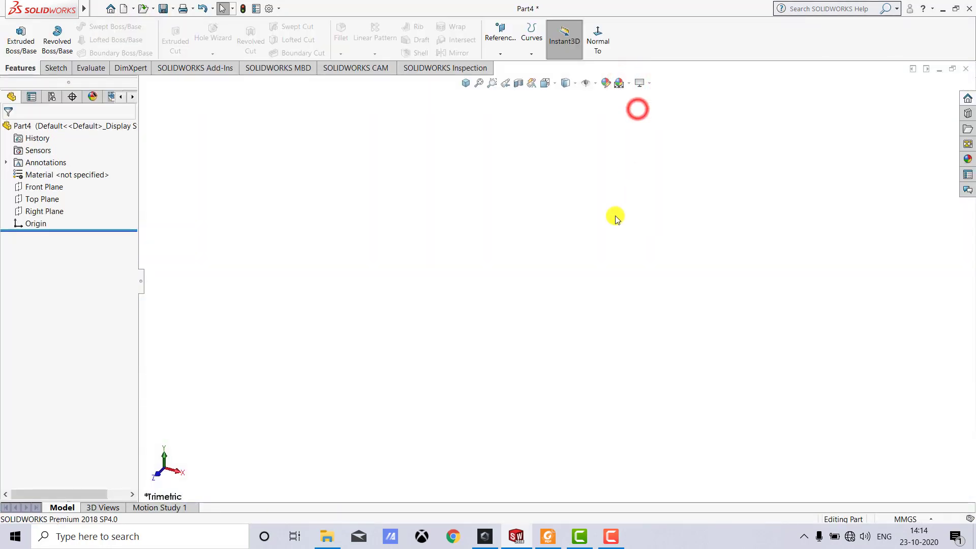
- Review the Ex_28 drawing in Foxit Reader, and start a sketch on the Top Plane of the new part in SOLIDWORKS
click(548, 536)
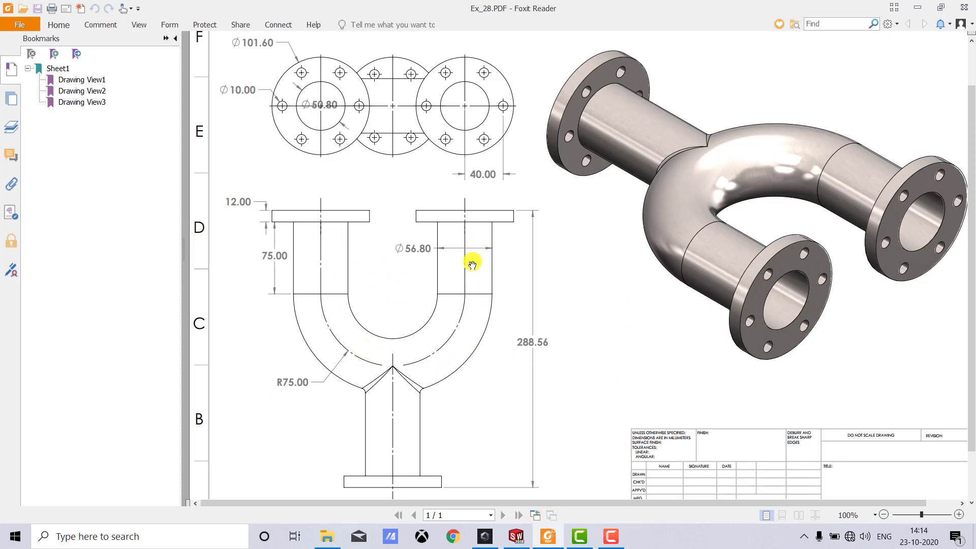
click(516, 533)
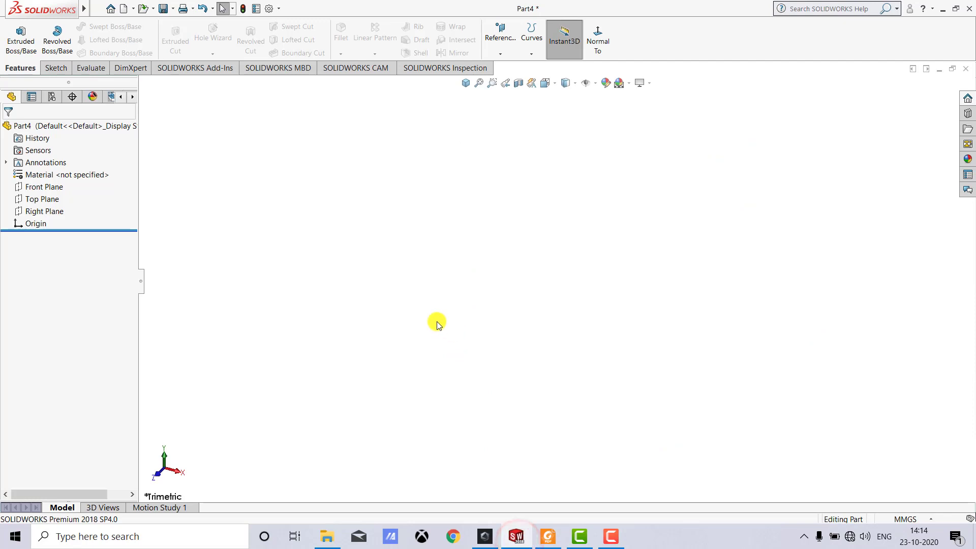
click(56, 67)
click(16, 34)
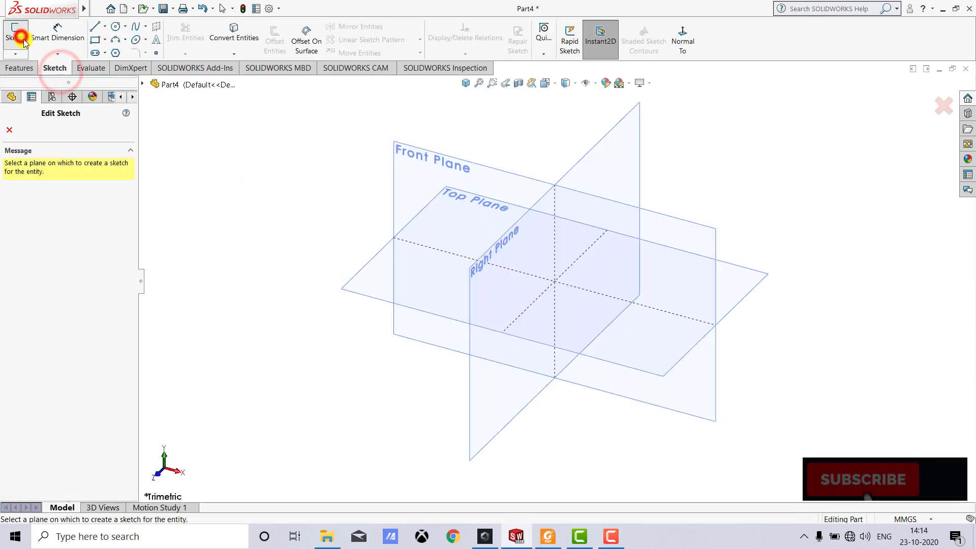
click(364, 295)
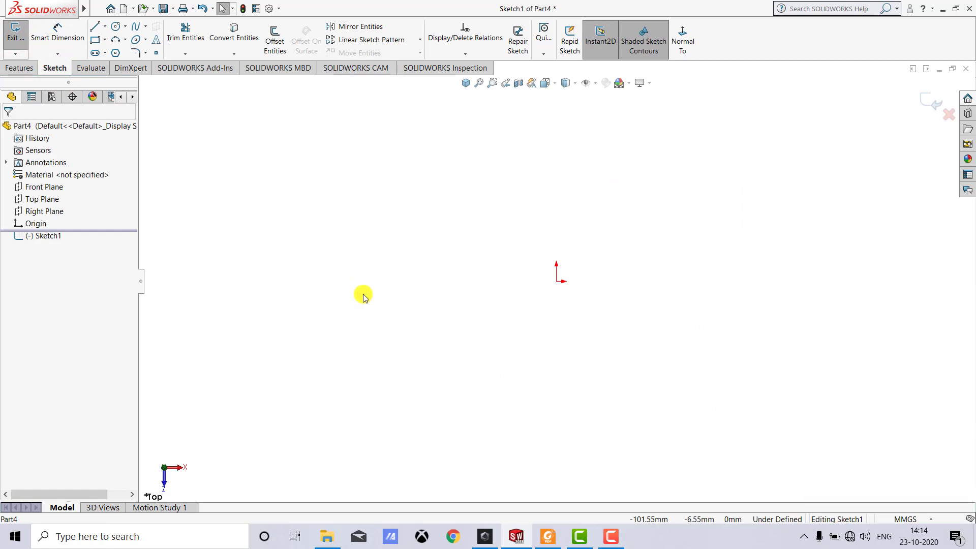
- Sketch a three-point arc of about 59 mm radius near the origin, bulging toward negative X with its endpoints vertically aligned
click(125, 39)
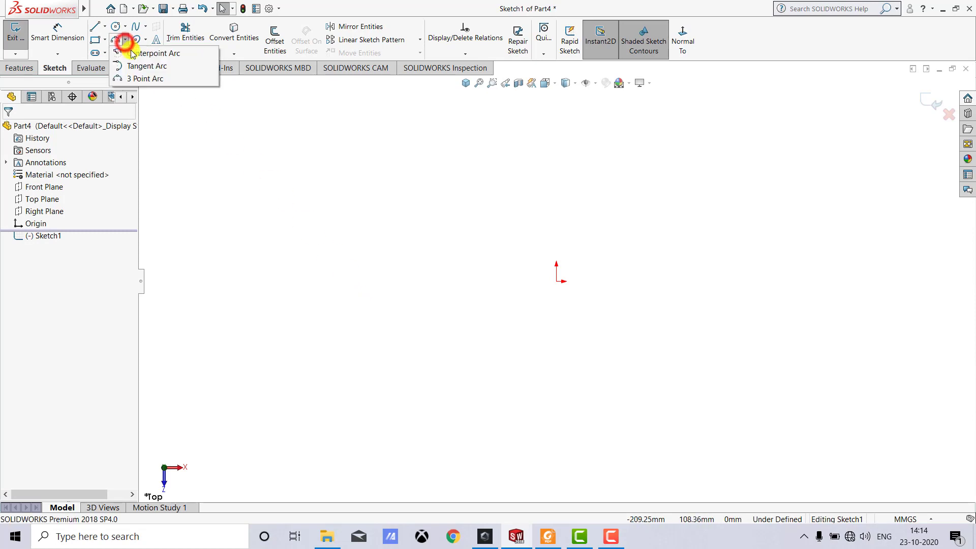
click(137, 76)
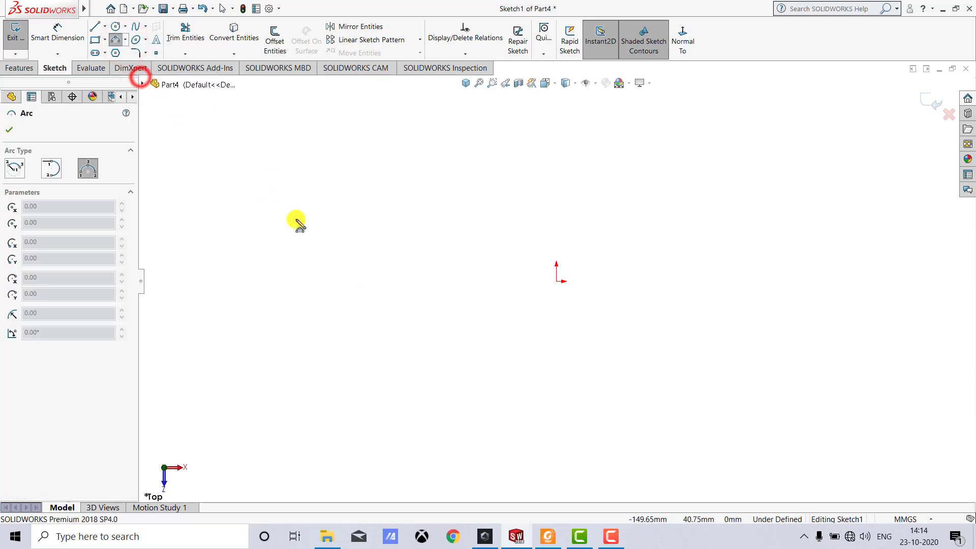
click(556, 181)
click(557, 406)
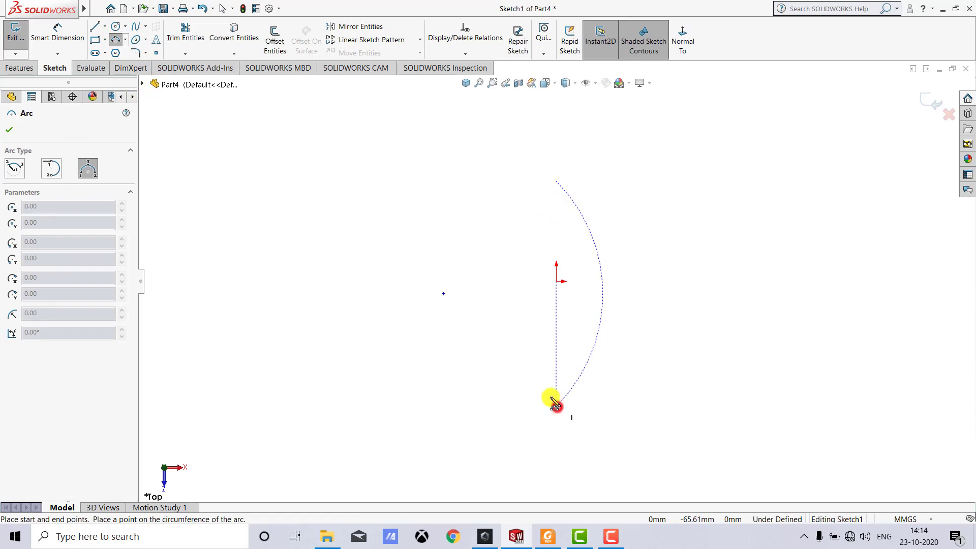
click(446, 333)
key(Escape)
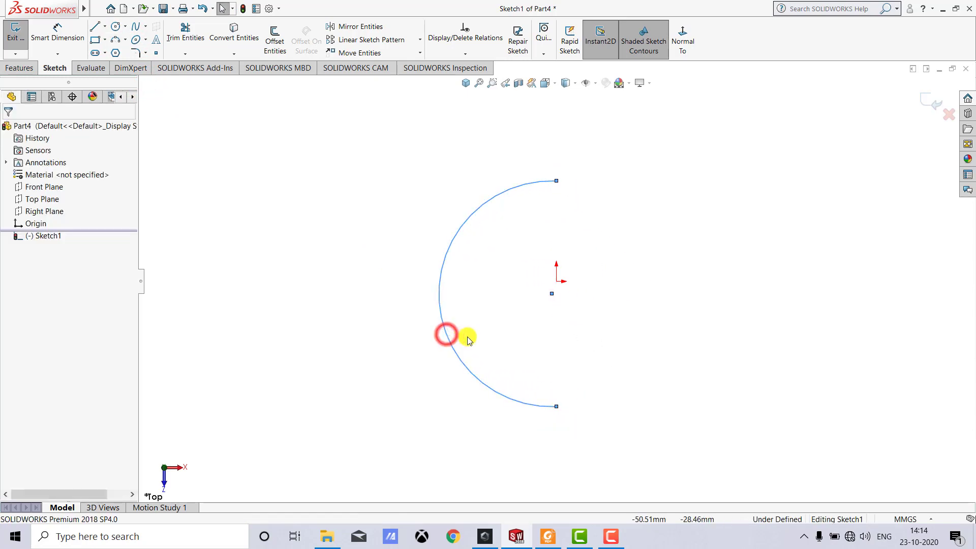
- Make the arc's centre point coincident with the origin
click(551, 294)
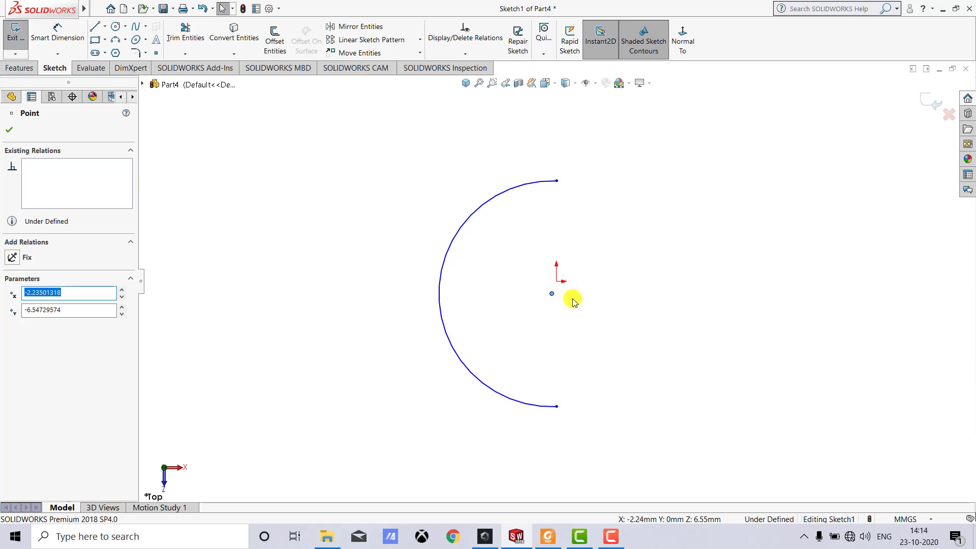
ctrl+click(558, 282)
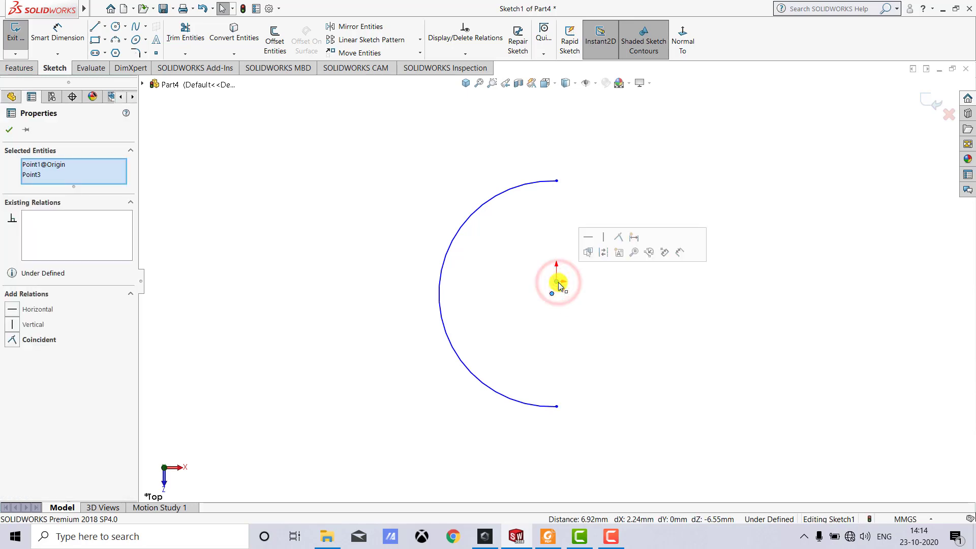
click(621, 236)
click(625, 328)
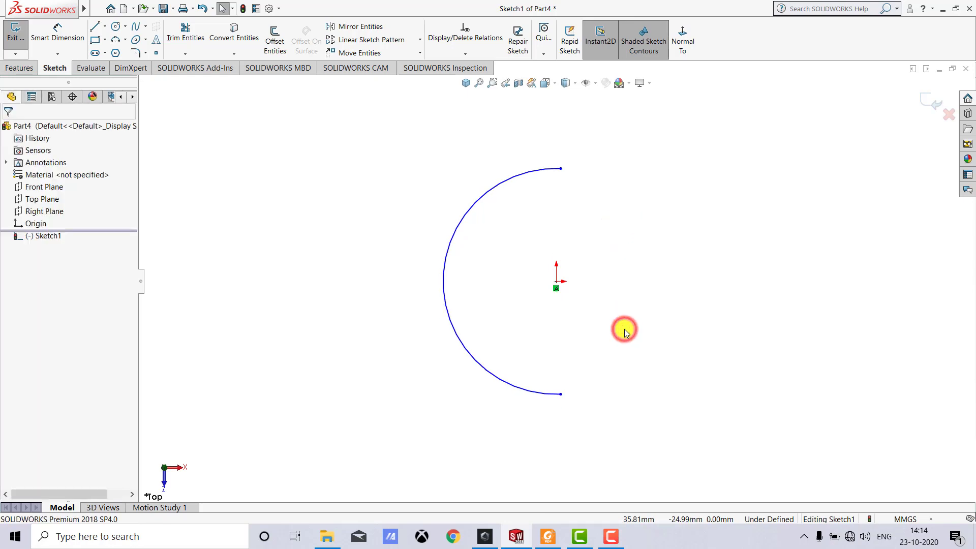
- Check the bend radius in the Foxit Reader drawing and dimension the arc's radius as 75 mm in SOLIDWORKS
click(547, 536)
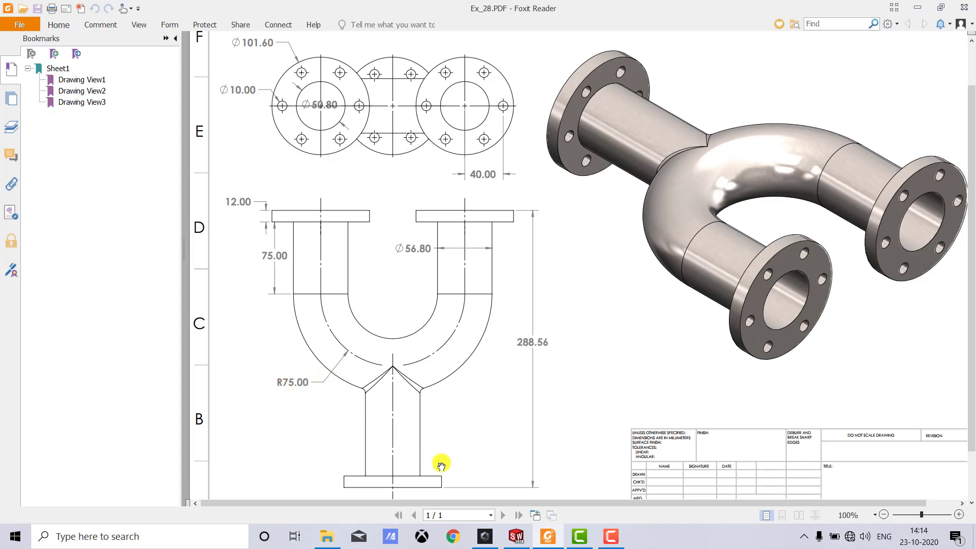
click(516, 536)
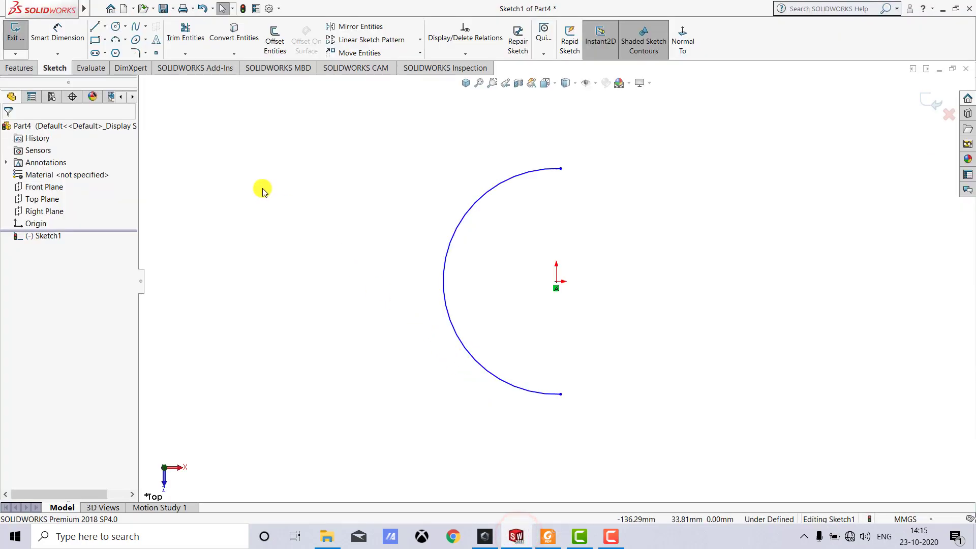
click(63, 32)
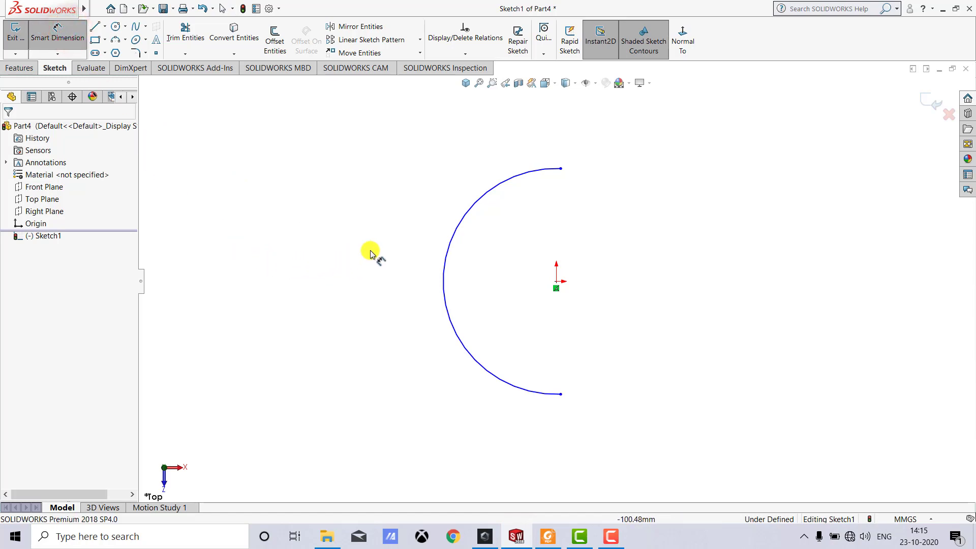
click(462, 218)
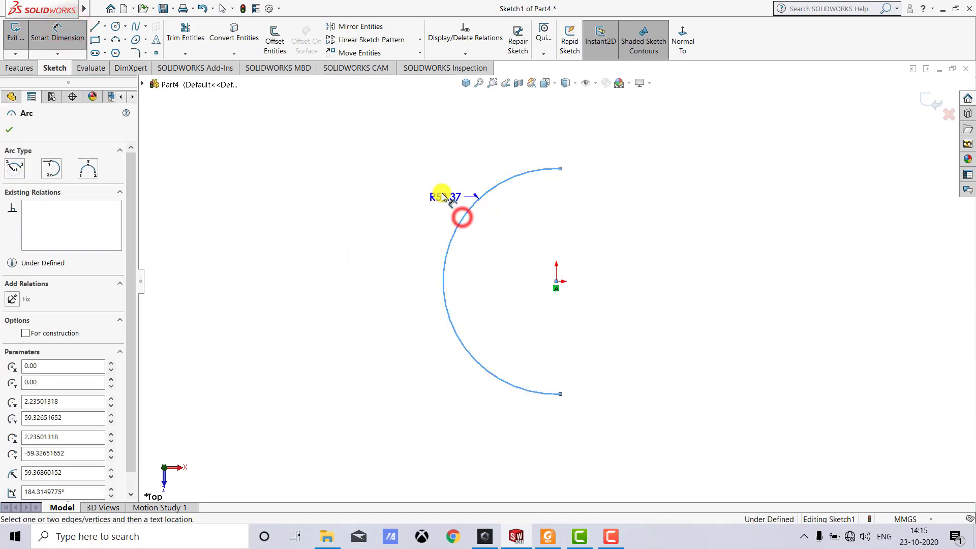
click(436, 190)
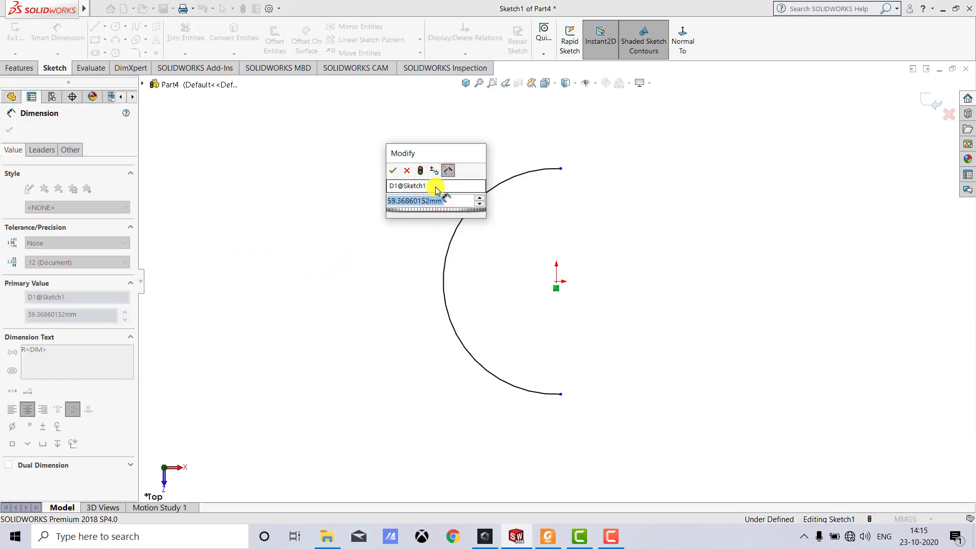
text(75)
key(Return)
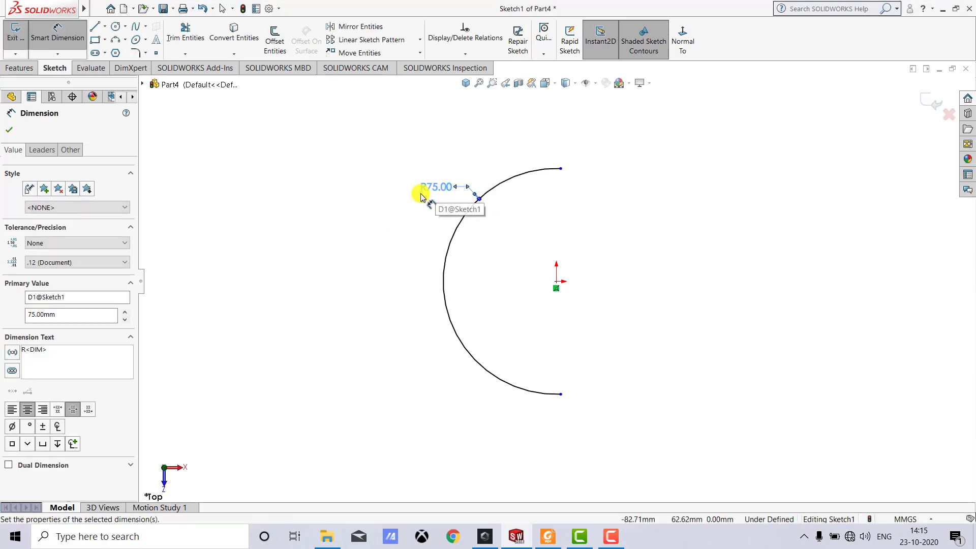
click(381, 220)
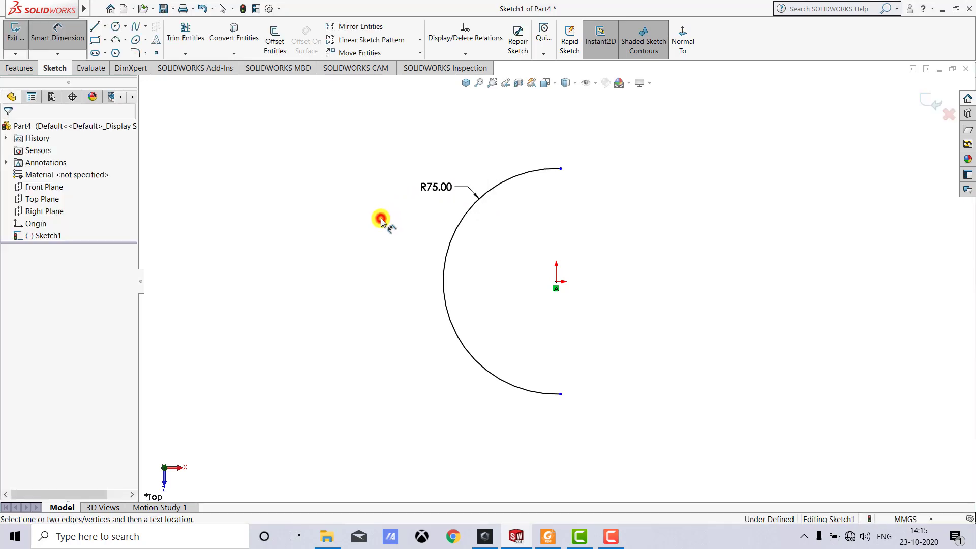
click(53, 40)
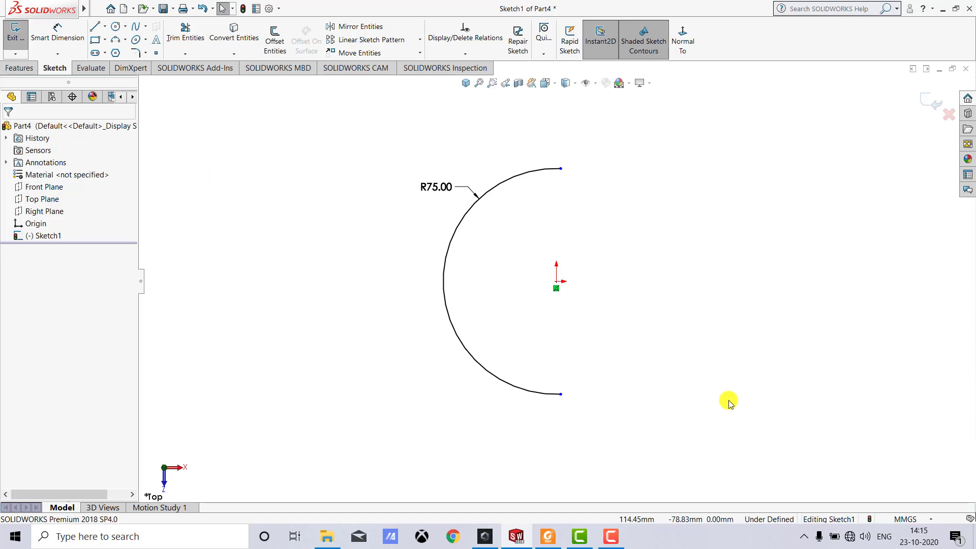
- Draw two horizontal lines, each about 81 mm long, from the arc's upper and lower endpoints toward positive X
click(97, 29)
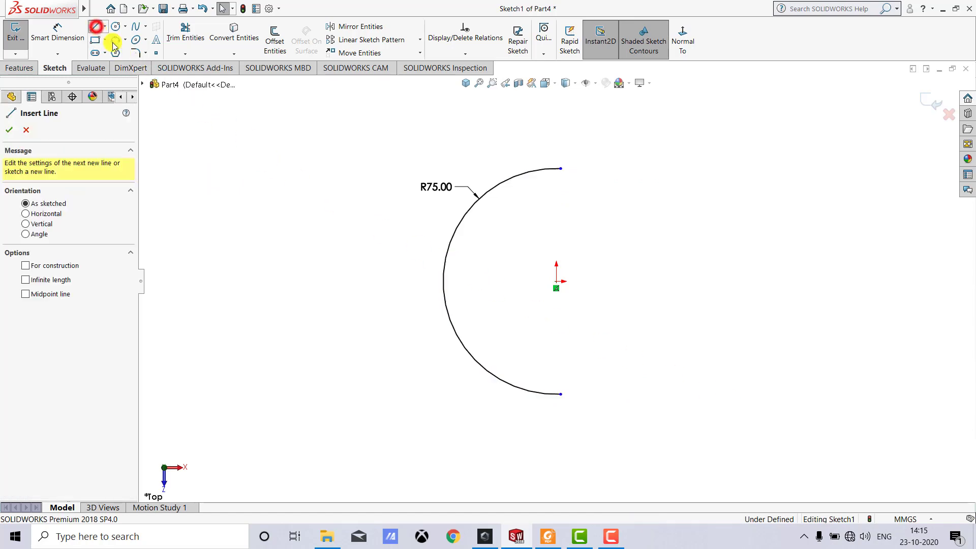
click(560, 169)
click(682, 168)
key(Escape)
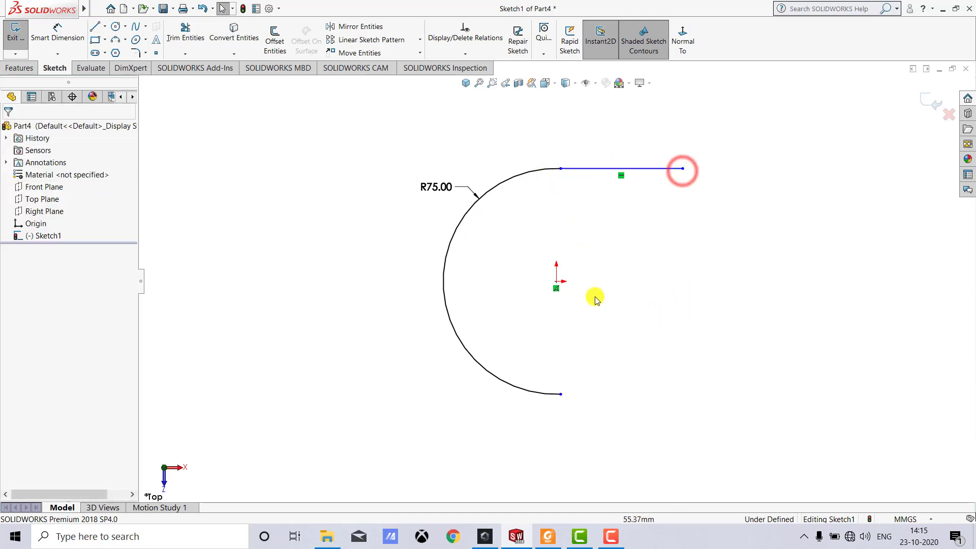
click(95, 27)
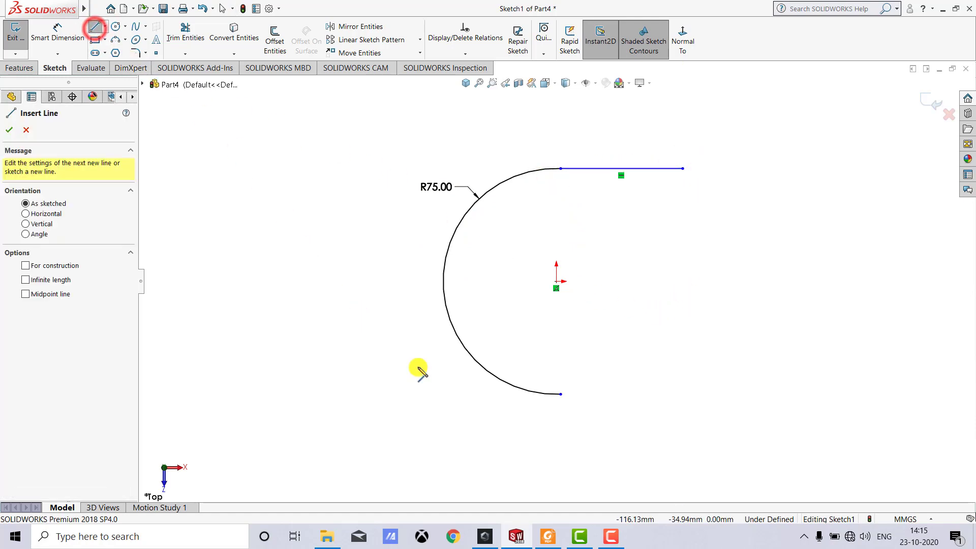
click(558, 395)
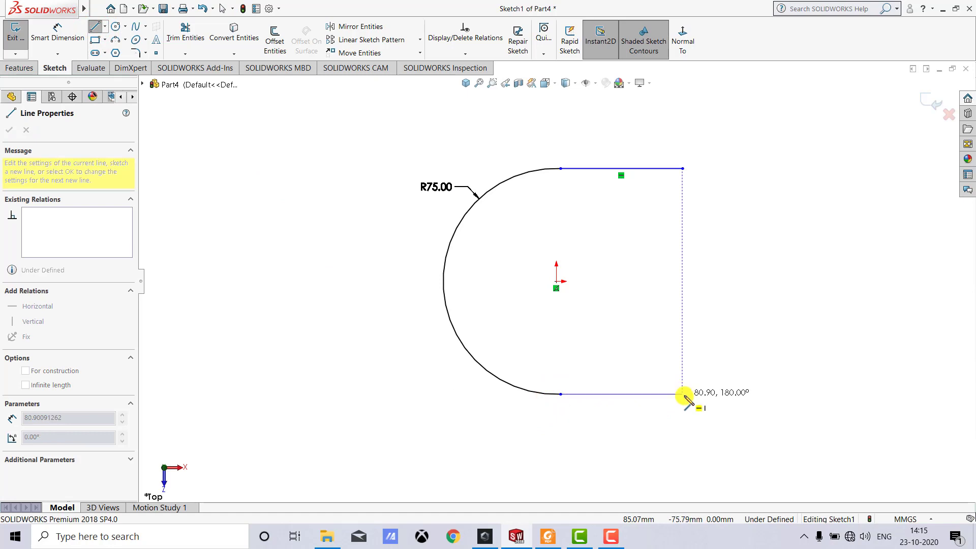
click(684, 395)
key(Escape)
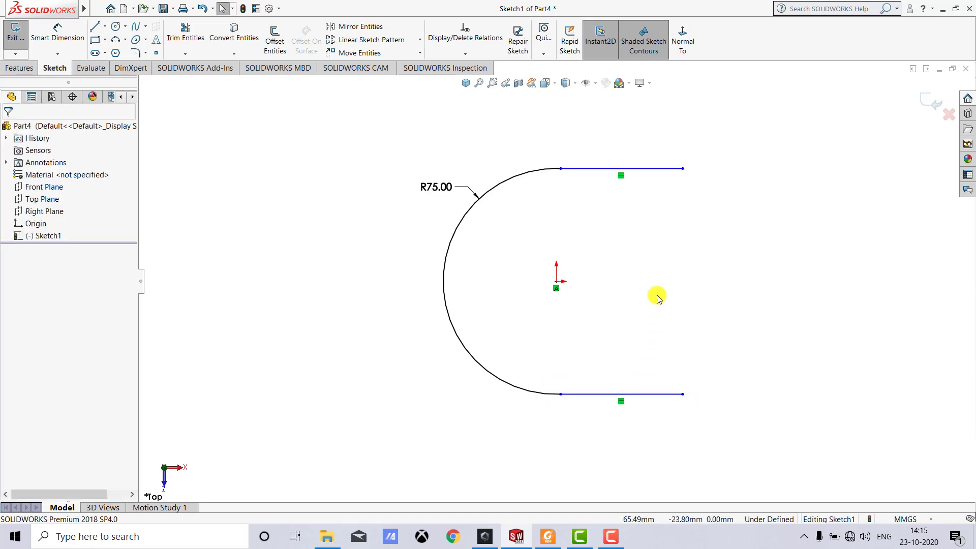
- Add an Equal relation between the two horizontal lines
click(656, 171)
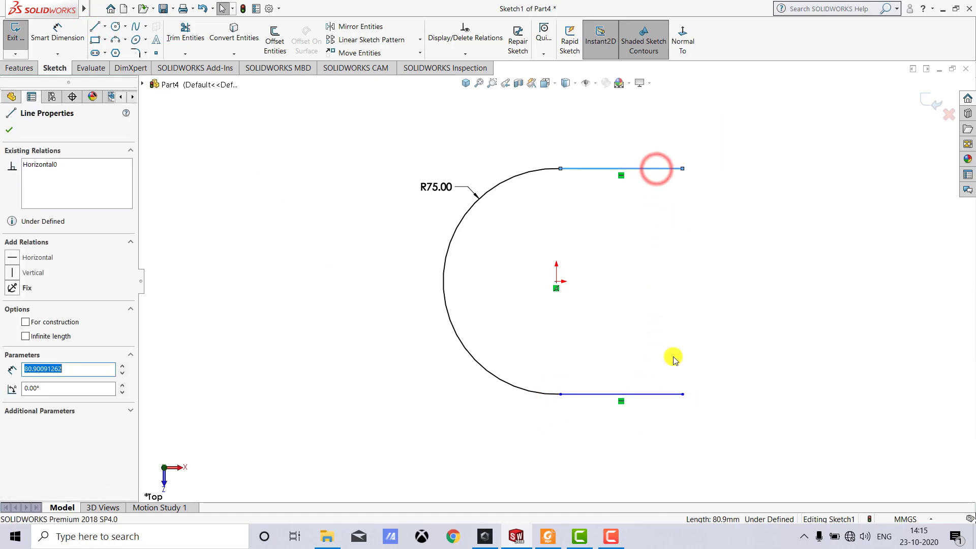
ctrl+click(662, 394)
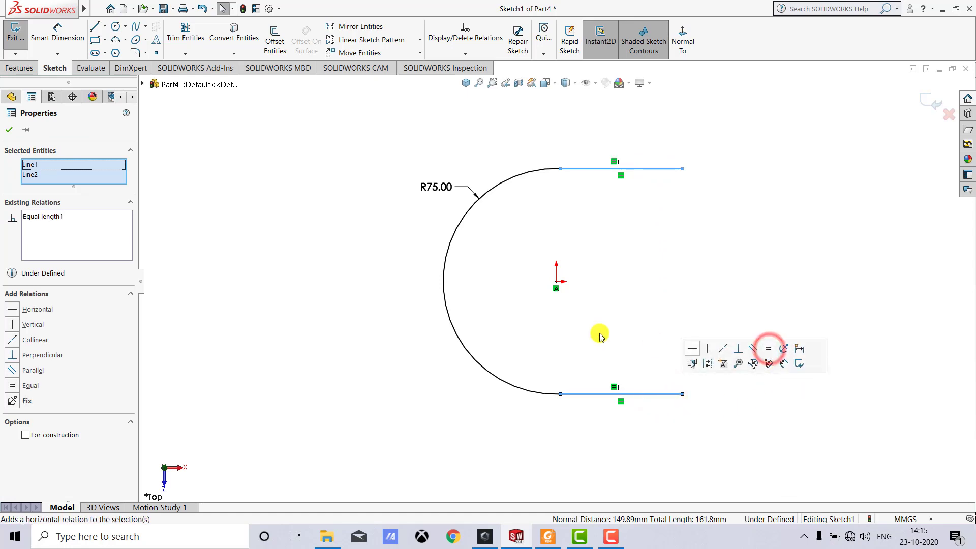
click(12, 130)
click(272, 180)
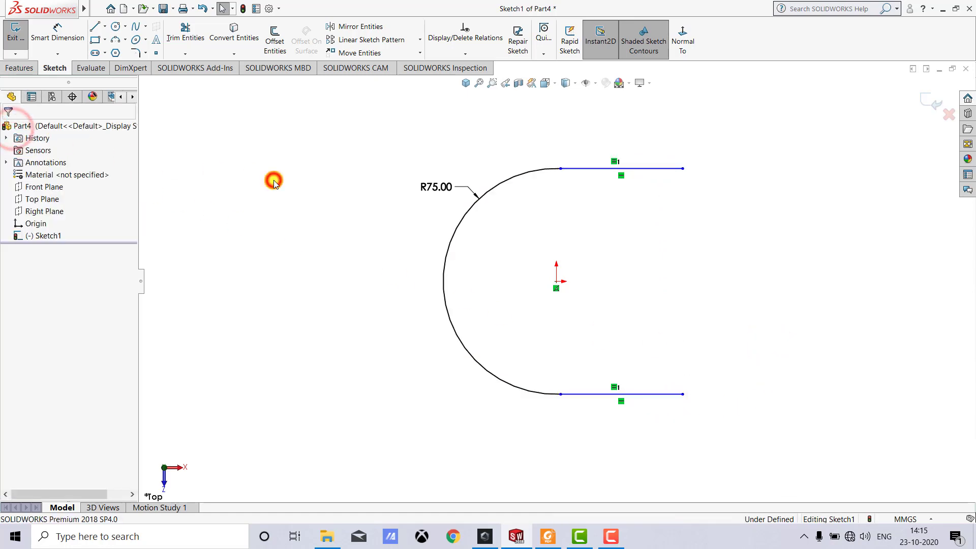
- Check the straight leg length in the Foxit Reader drawing and dimension the upper horizontal line as 75 mm in SOLIDWORKS
click(546, 534)
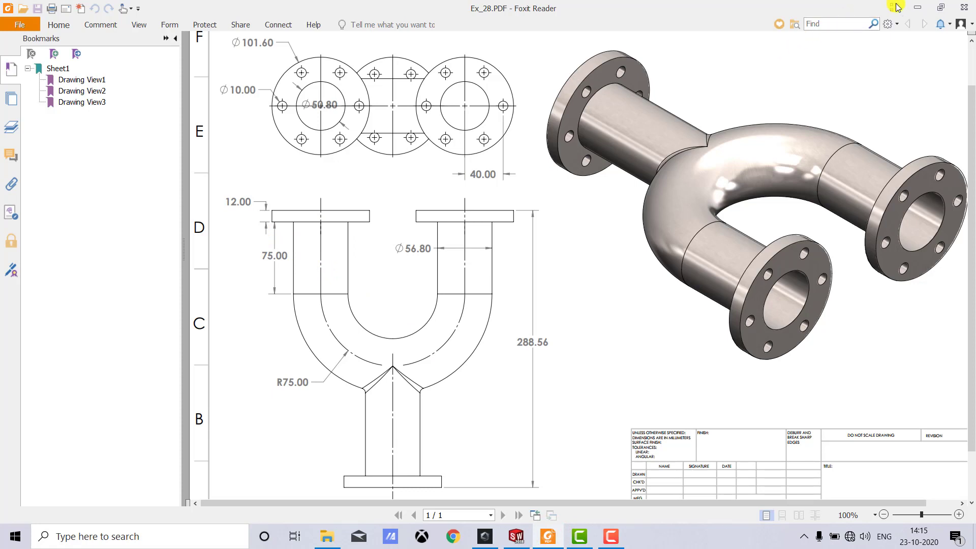
click(917, 5)
click(56, 35)
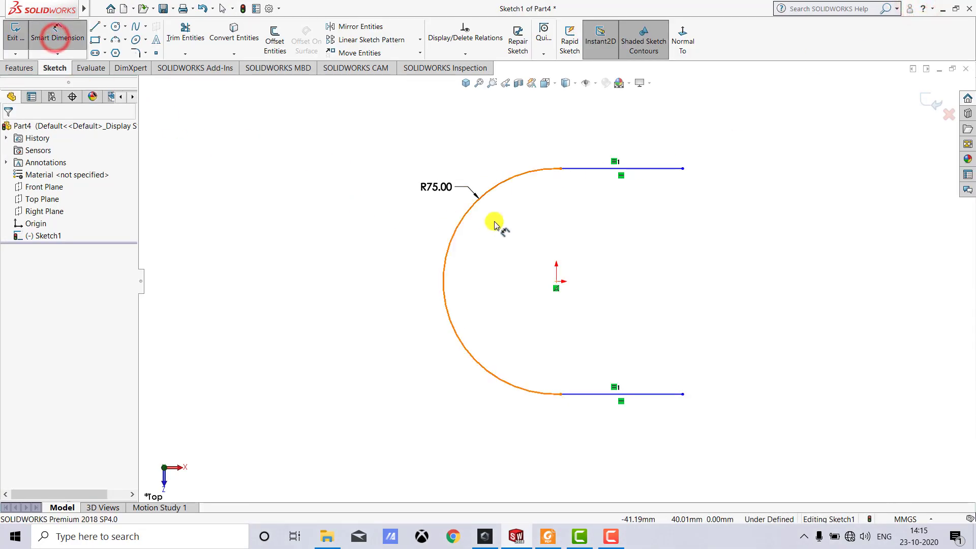
click(580, 169)
click(594, 144)
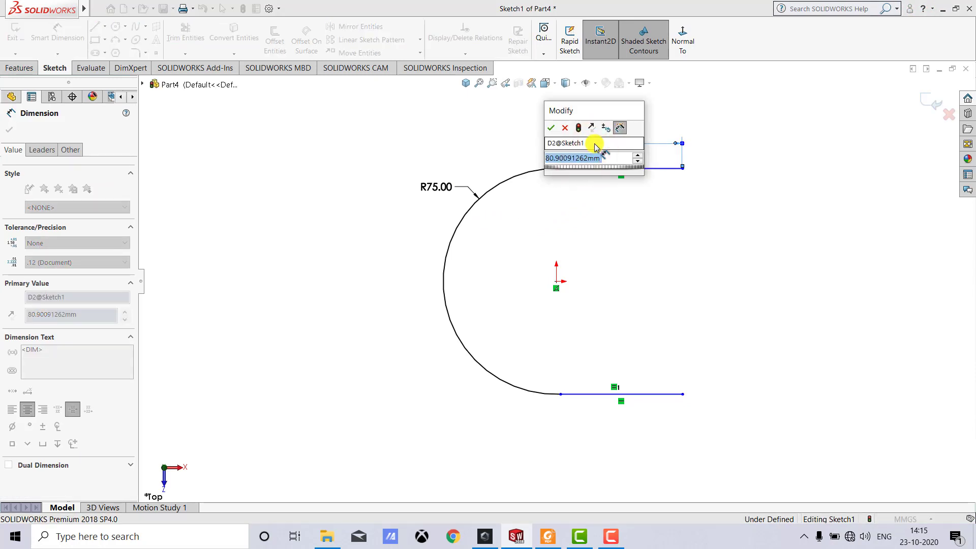
text(75)
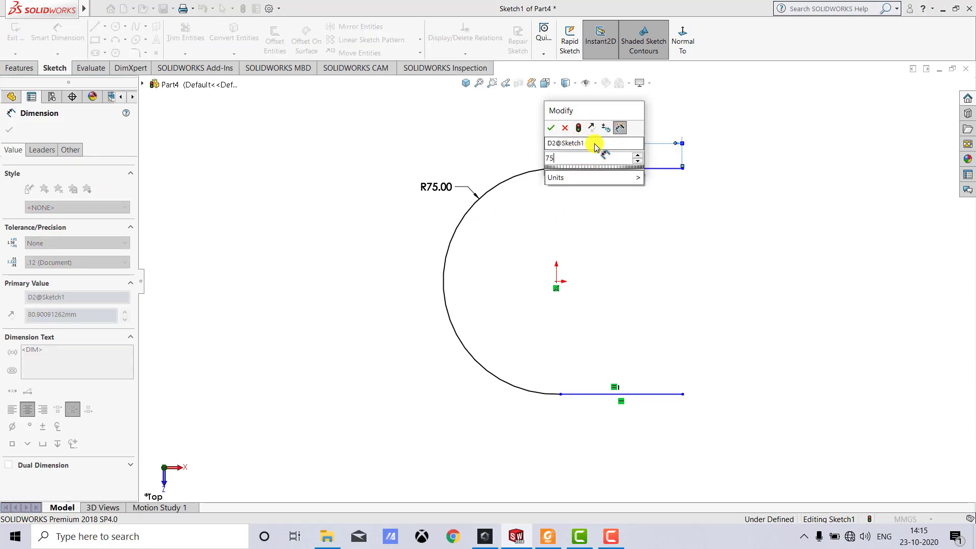
key(Return)
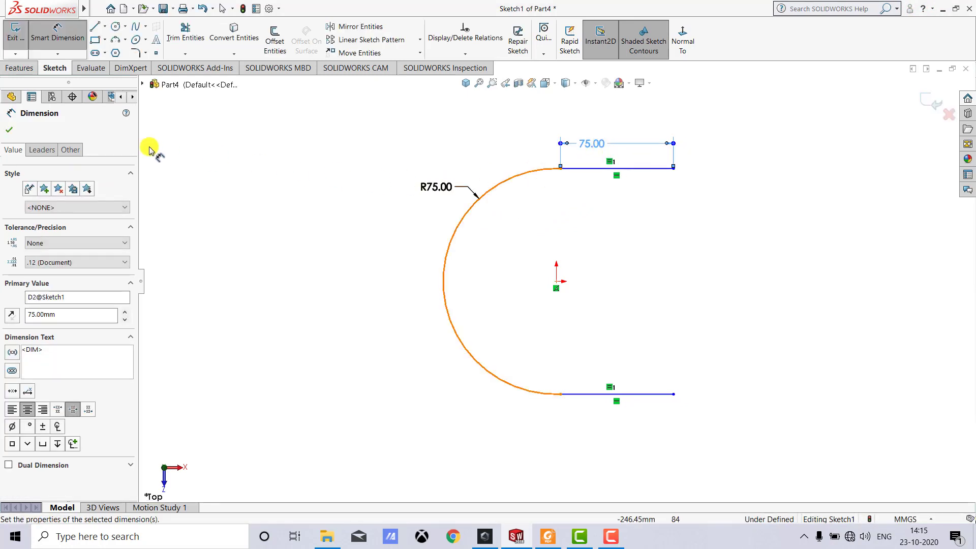
click(10, 129)
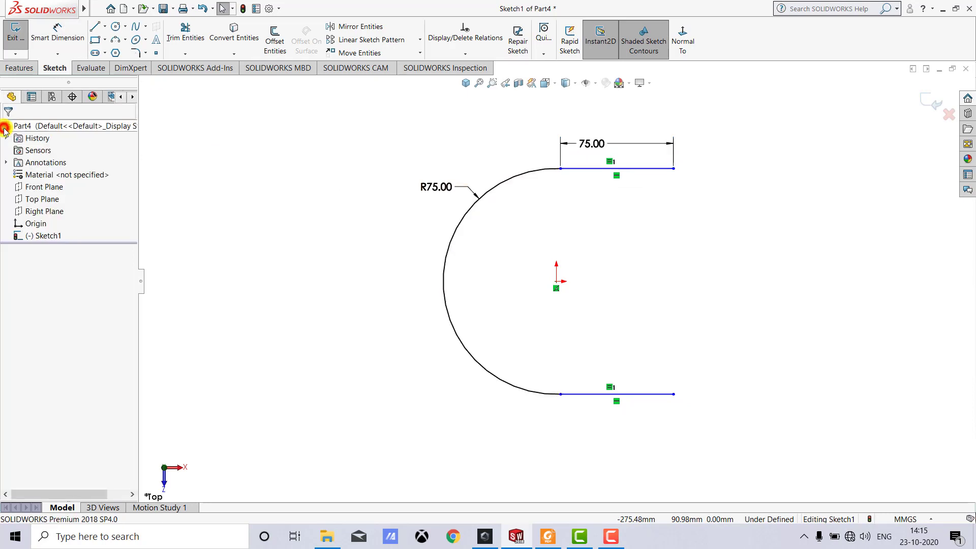
click(262, 209)
- Add a Tangent relation between the upper horizontal line and the arc
click(583, 171)
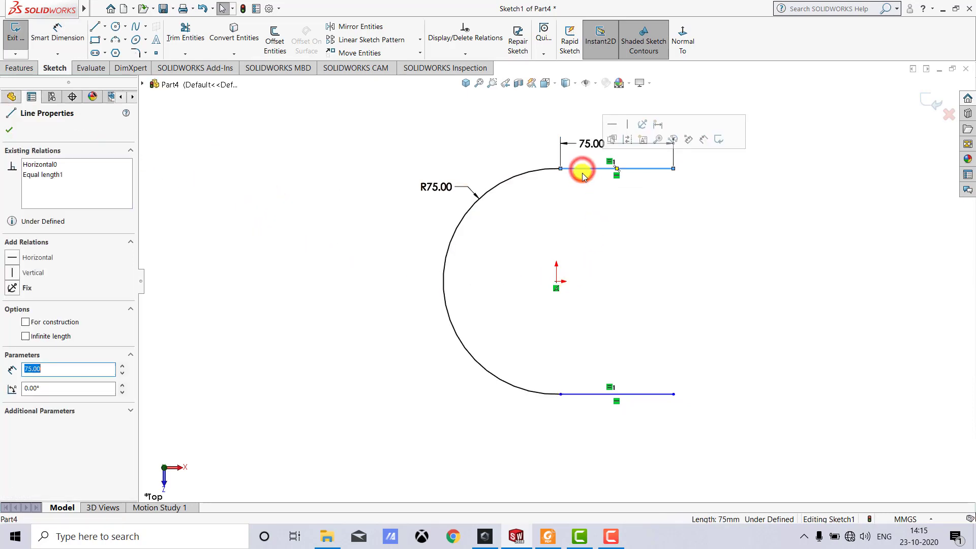
ctrl+click(539, 173)
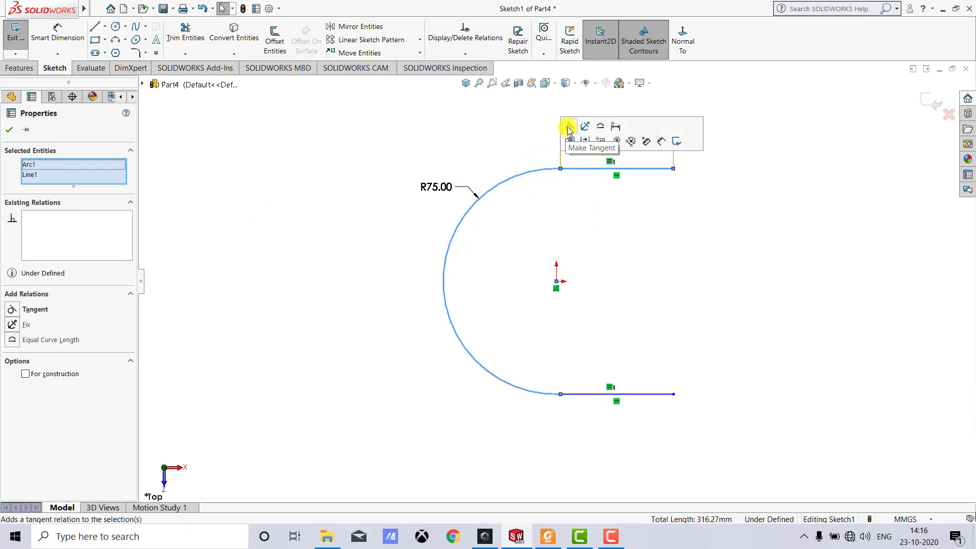
click(568, 126)
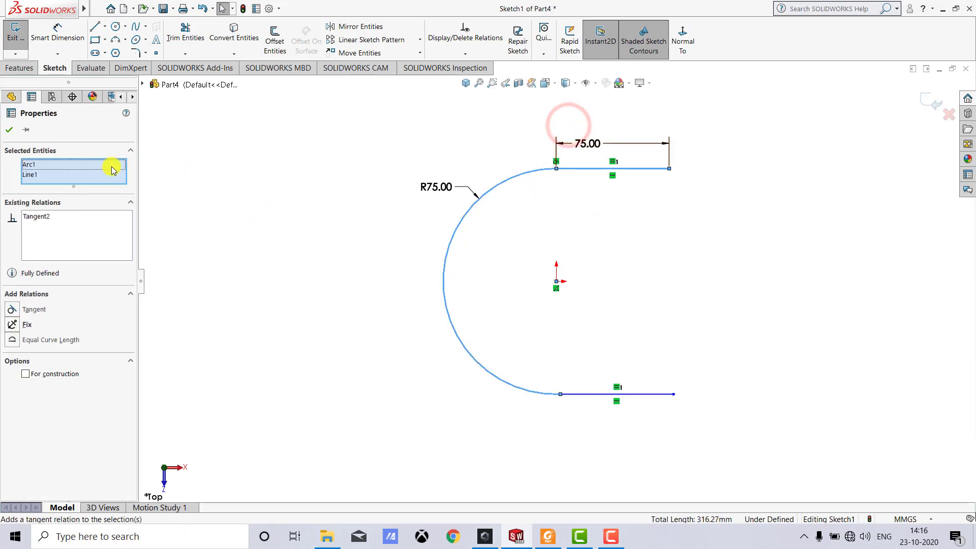
click(10, 129)
click(201, 178)
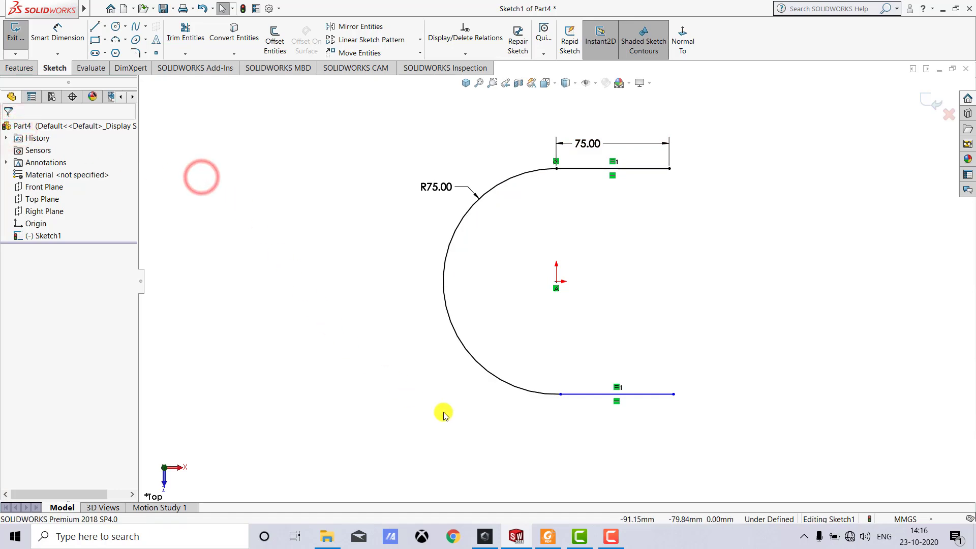
- Add a Tangent relation between the lower horizontal line and the arc, and exit the path sketch
click(589, 398)
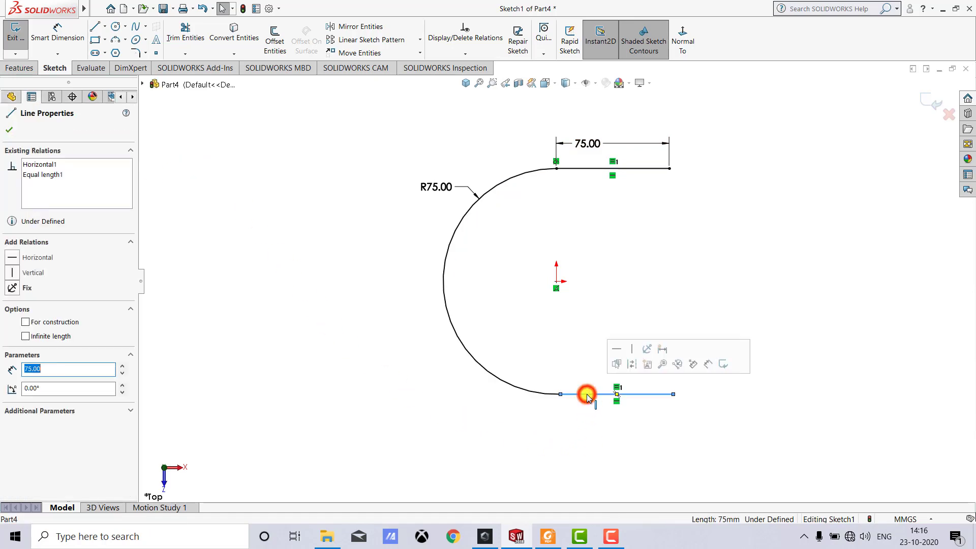
ctrl+click(537, 395)
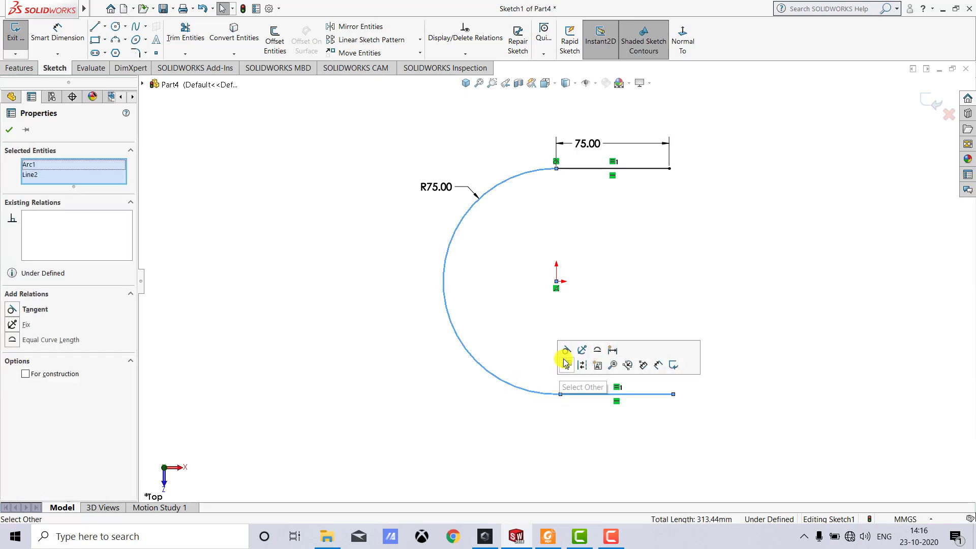
click(565, 351)
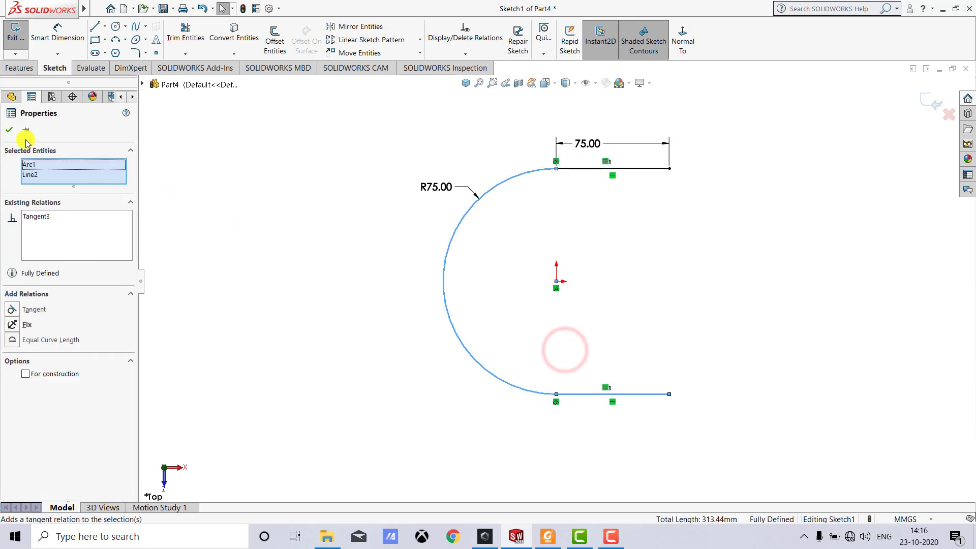
click(9, 130)
click(193, 168)
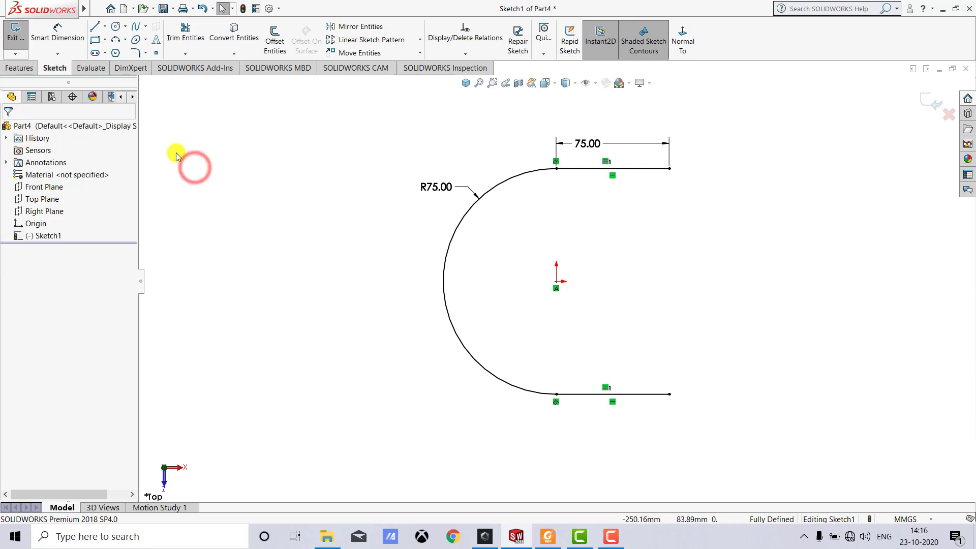
click(18, 39)
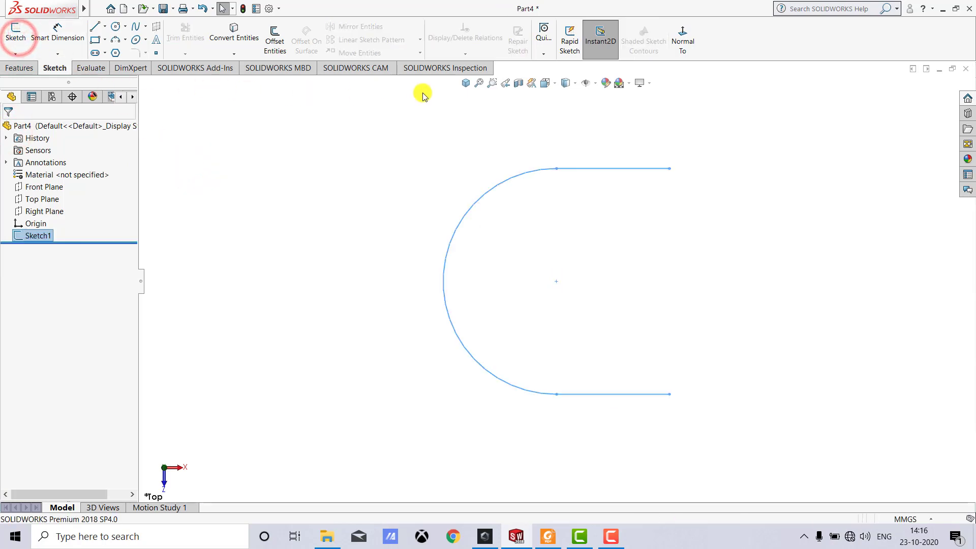
- Check the pipe diameter in the Foxit Reader drawing and set up a SOLIDWORKS Swept Boss/Base along the U-shaped sketch with a 56.8 mm circular profile
click(464, 87)
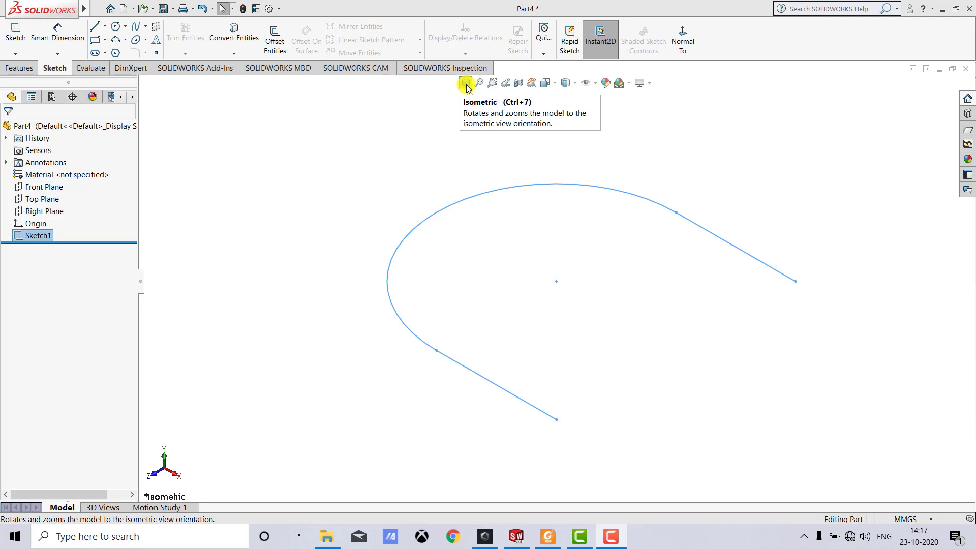
click(545, 538)
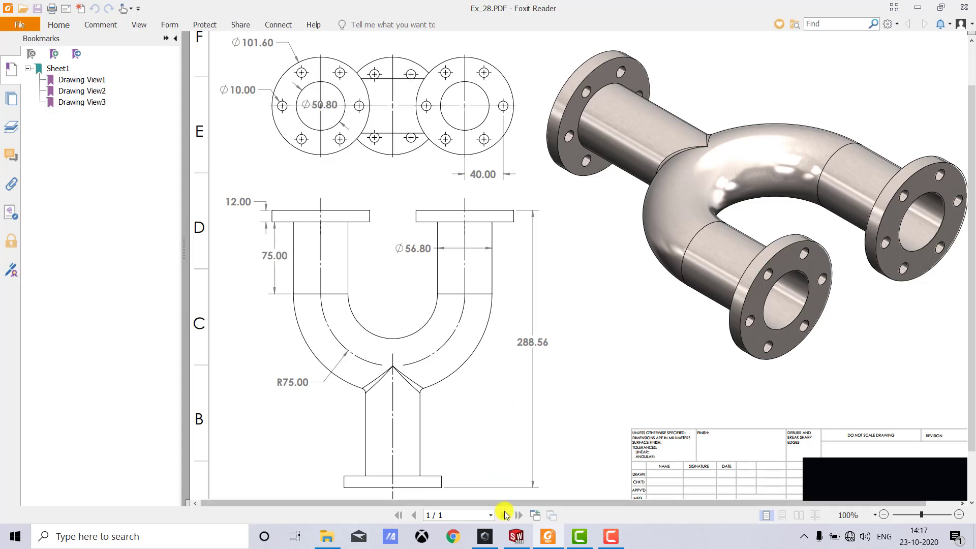
click(515, 536)
click(380, 340)
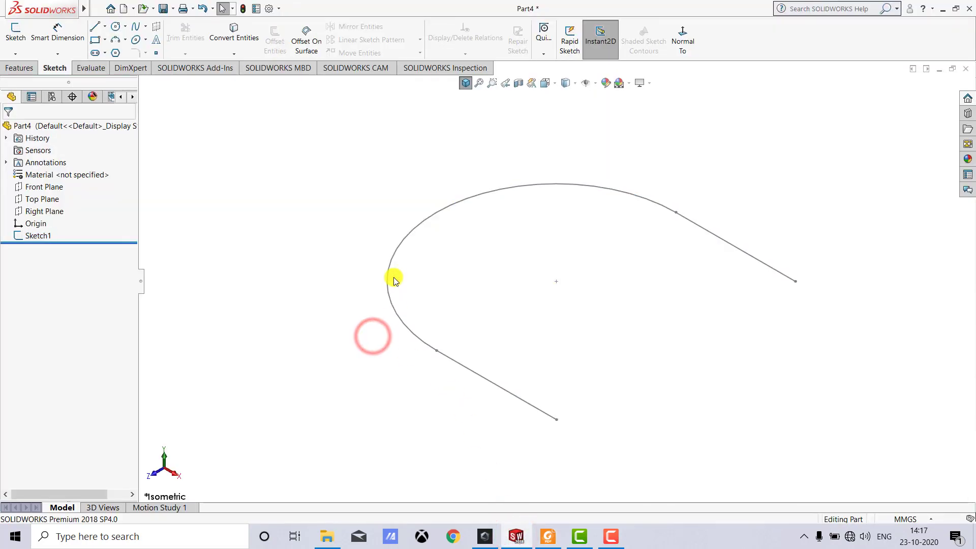
click(38, 236)
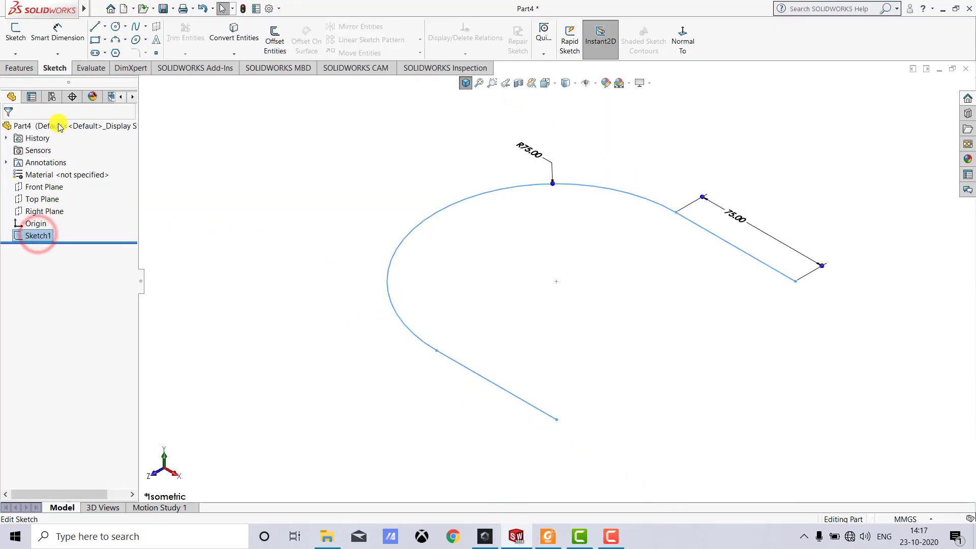
click(23, 68)
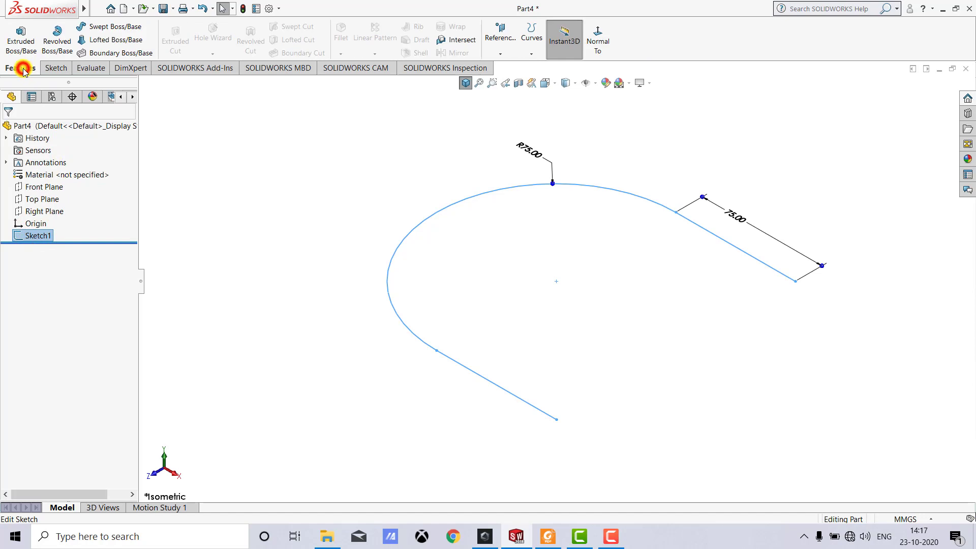
click(98, 27)
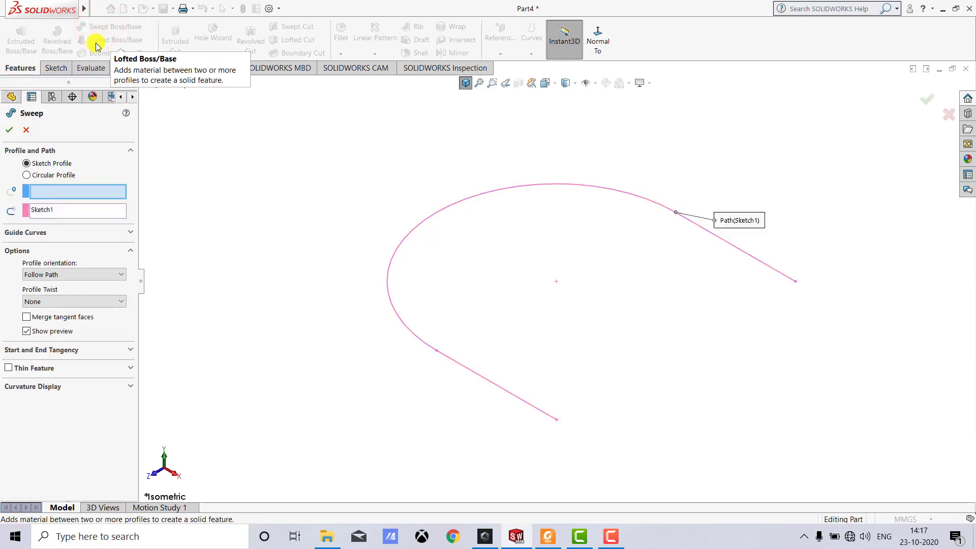
click(26, 174)
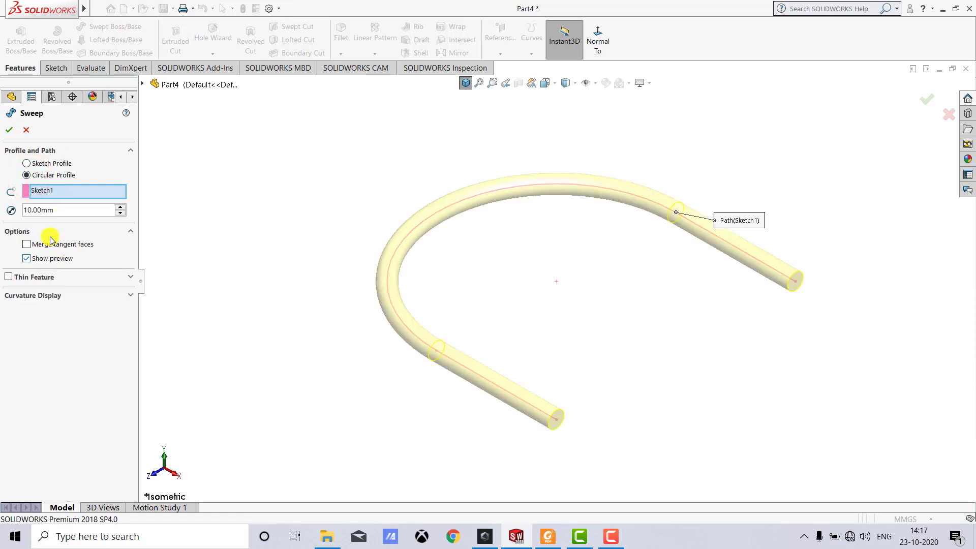
drag(59, 210, 20, 211)
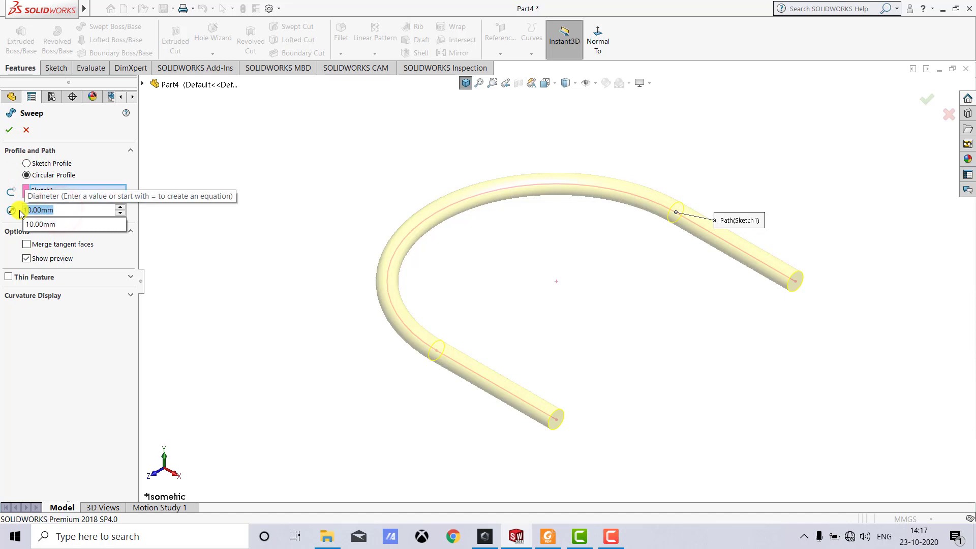
text(56.8)
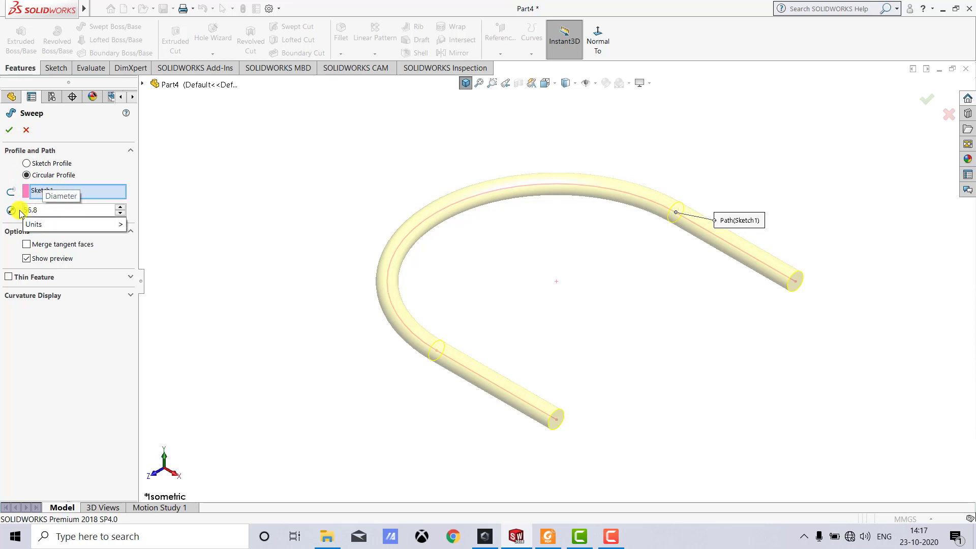
key(Return)
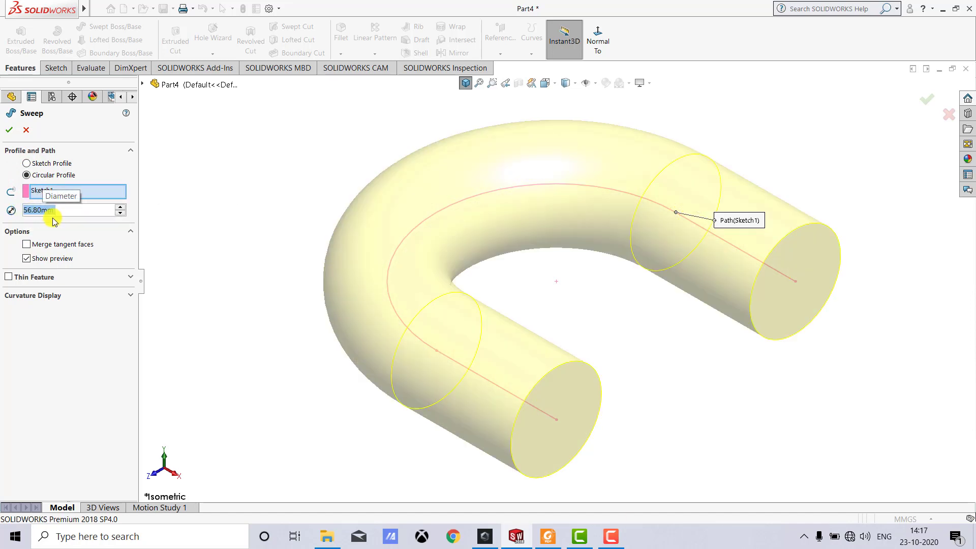
- Make the sweep a one-direction thin feature with a 3 mm wall reversed to the inside, and create it
click(9, 277)
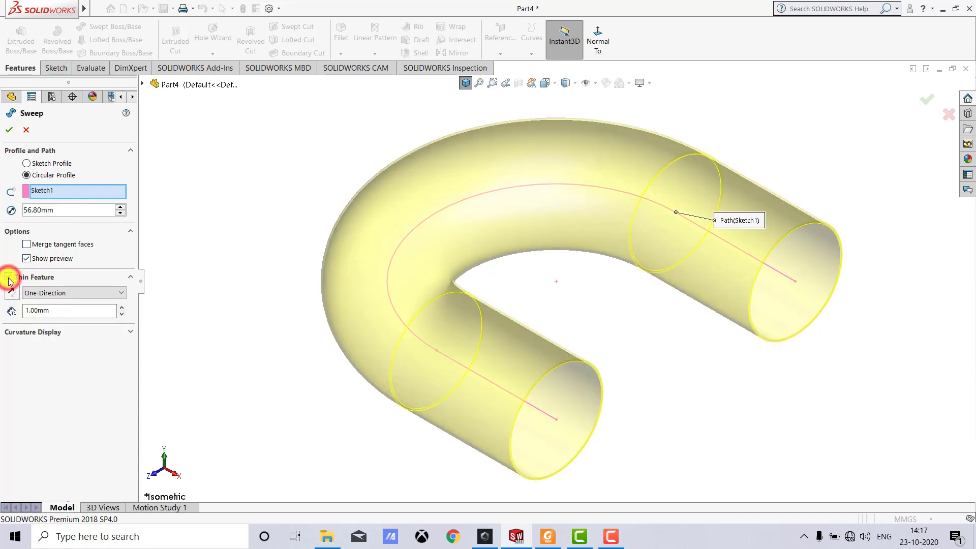
double_click(58, 310)
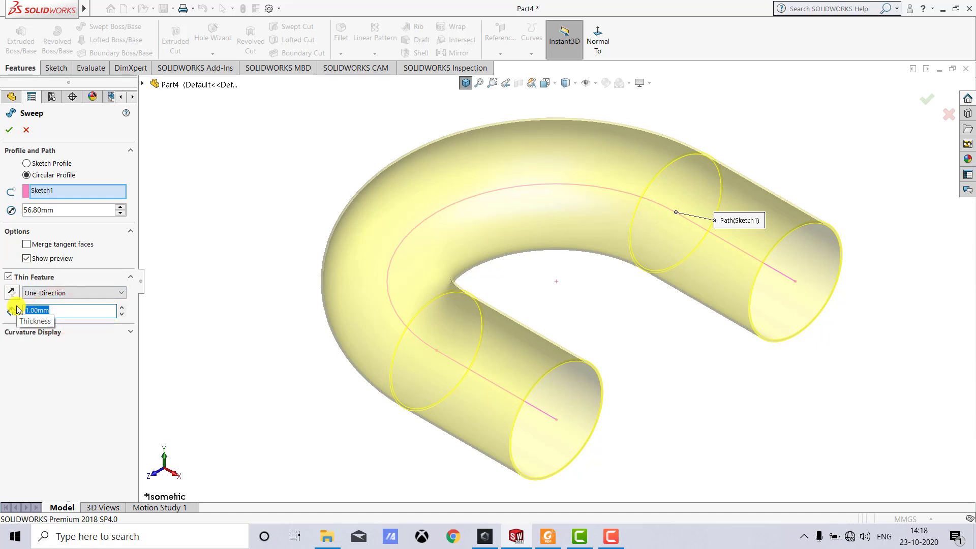
key(Return)
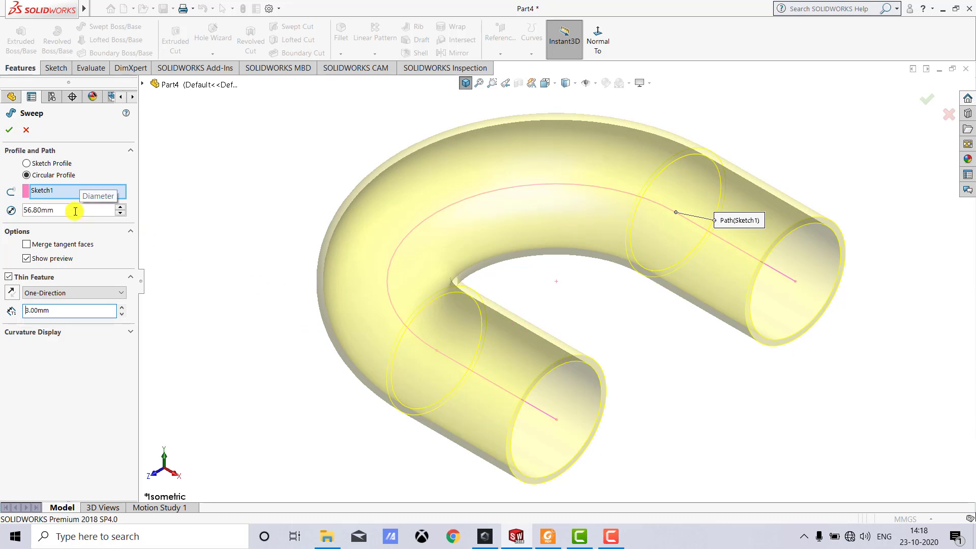
click(11, 294)
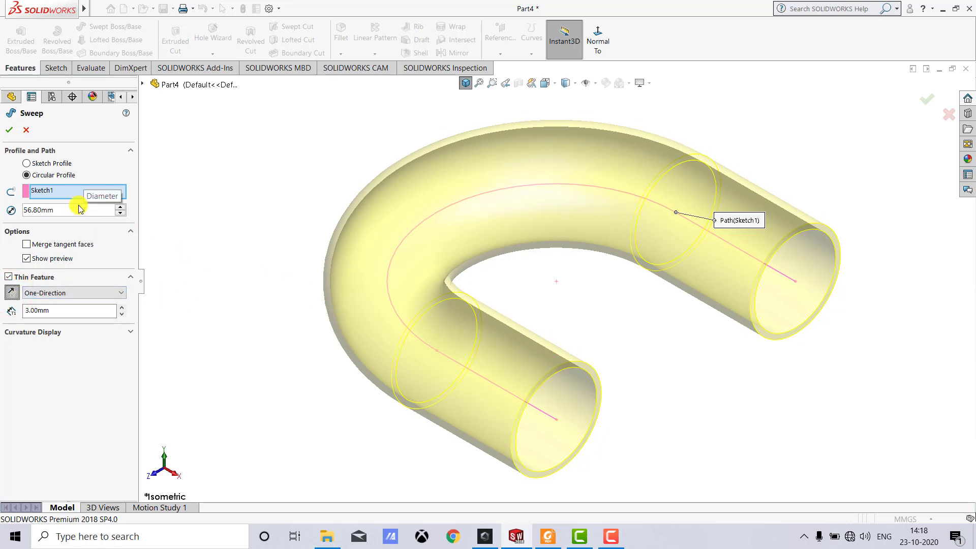
click(9, 130)
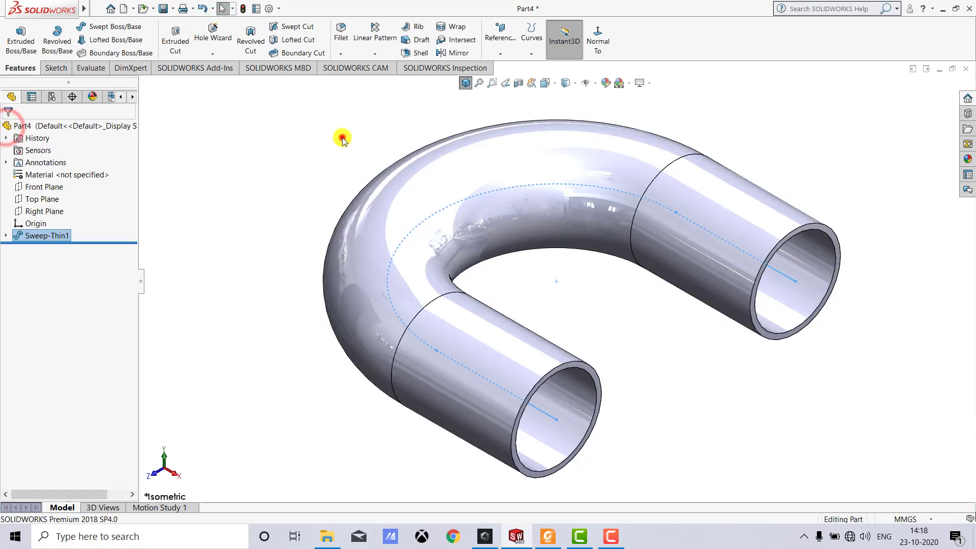
click(341, 138)
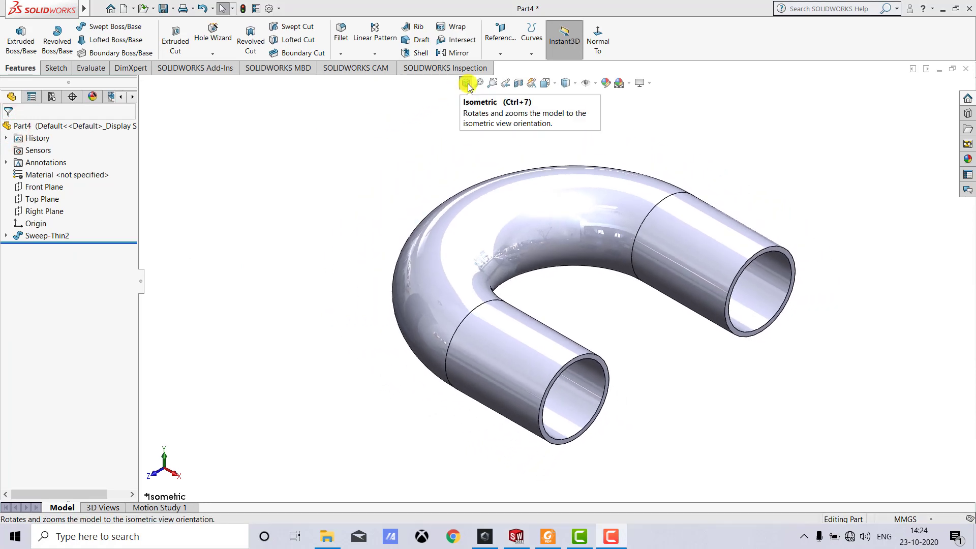
click(468, 85)
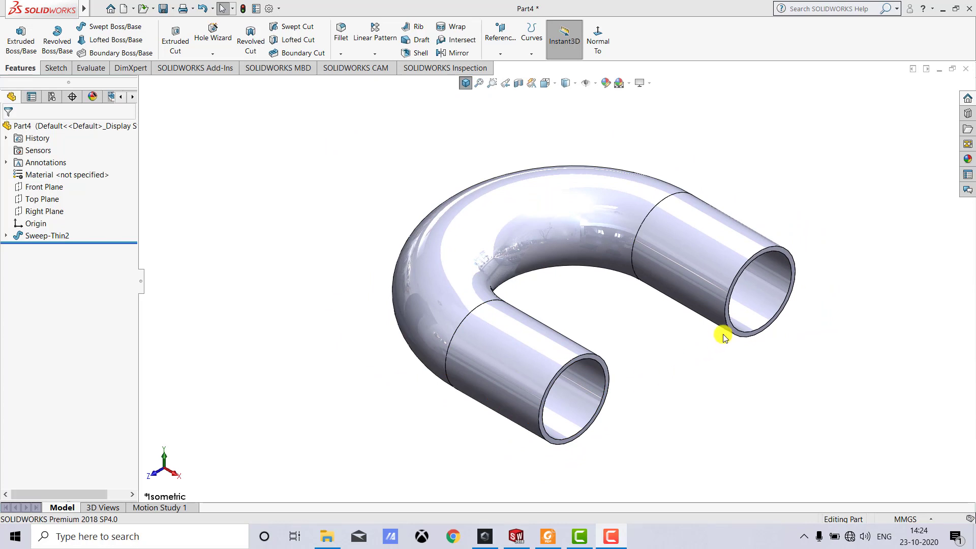
- Check the flange dimensions in the Foxit Reader drawing and start a SOLIDWORKS sketch on the annular end face of the front pipe leg
click(548, 537)
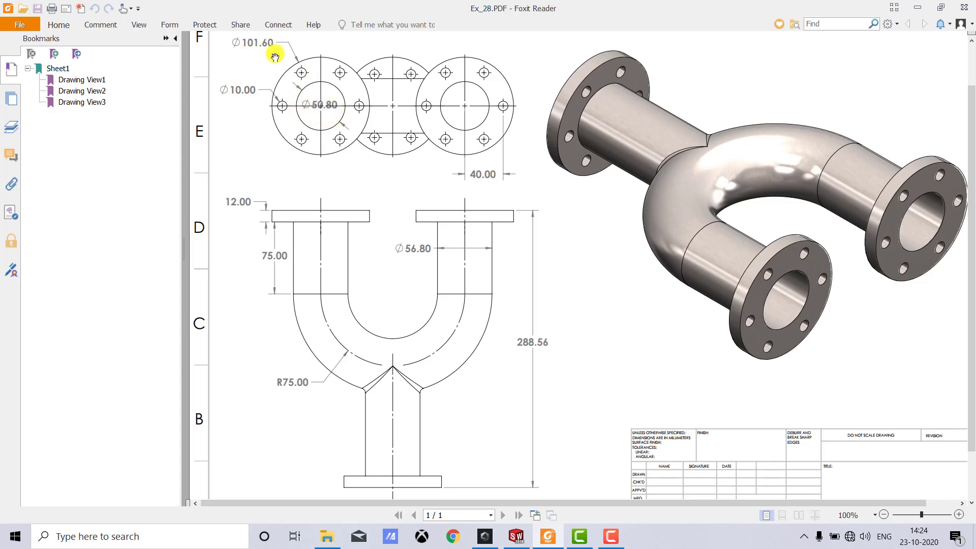
click(516, 536)
click(419, 412)
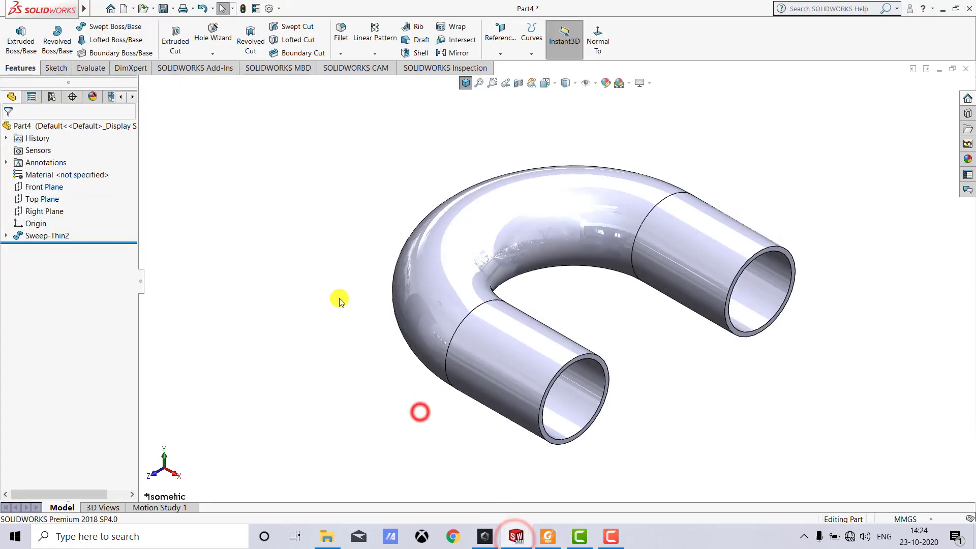
click(56, 67)
click(15, 34)
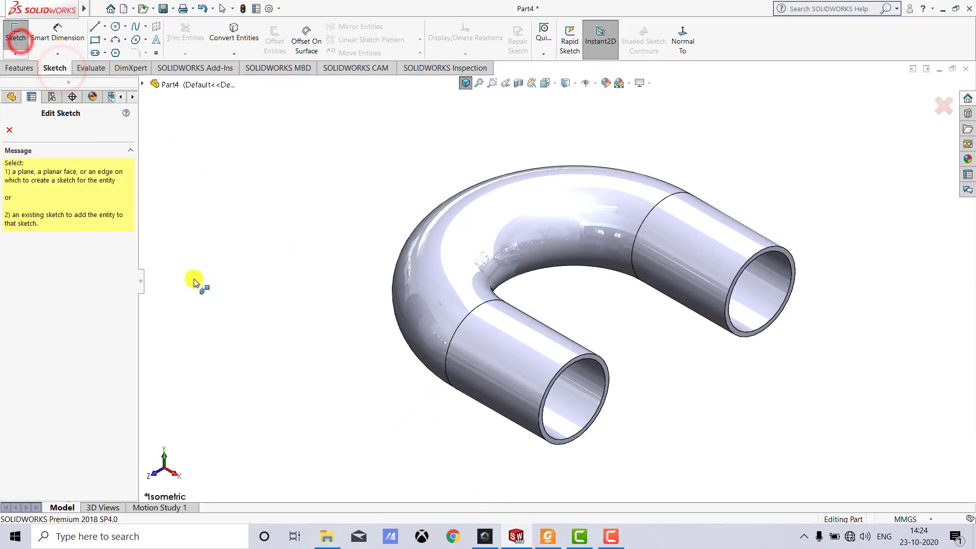
click(560, 441)
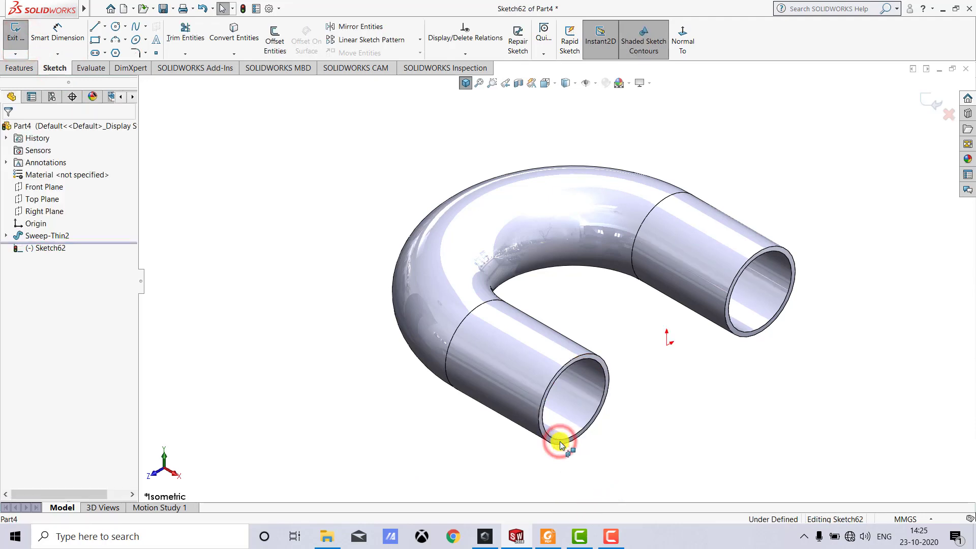
click(691, 44)
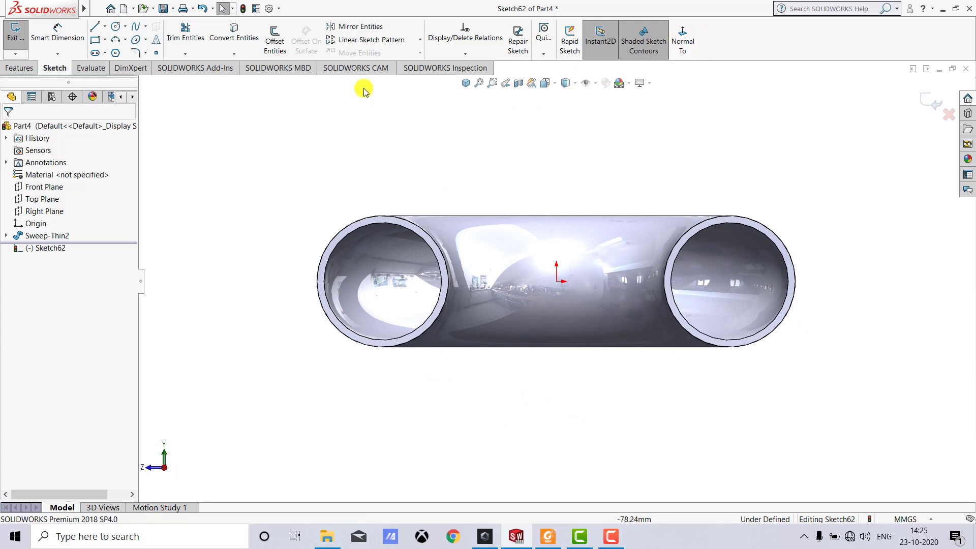
- Convert the inner circular edge of that pipe end into a sketch entity
click(236, 39)
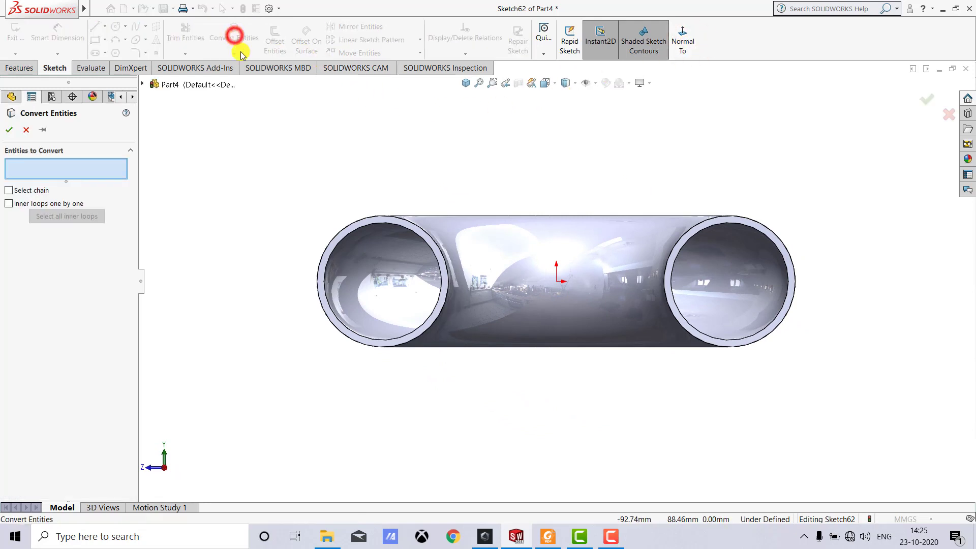
click(343, 242)
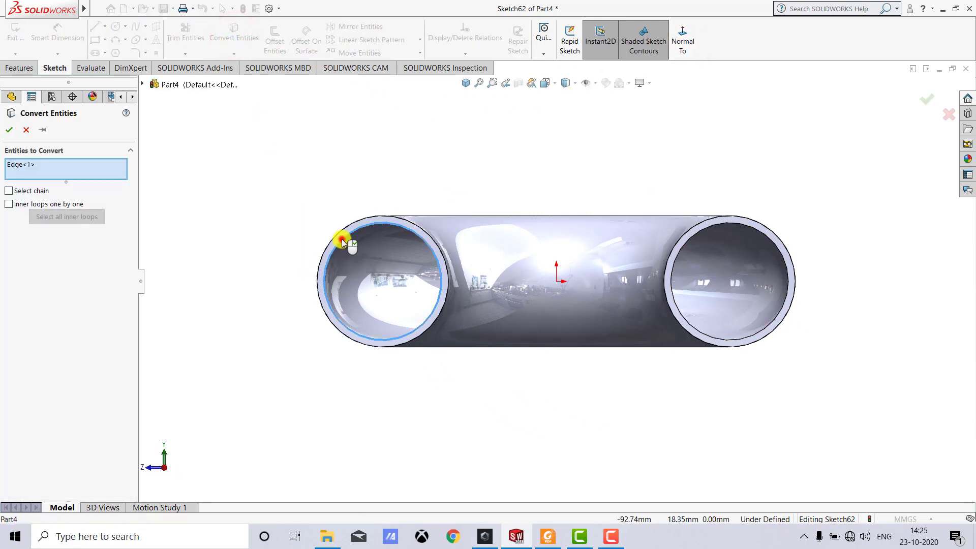
click(9, 130)
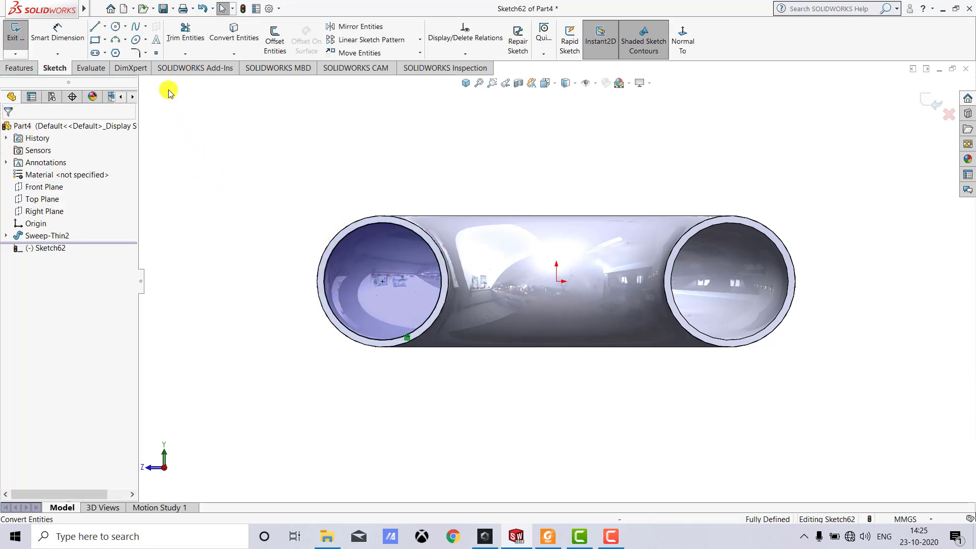
- Sketch a flange circle with a radius of about 49.29 mm concentric with the converted pipe bore circle
click(115, 26)
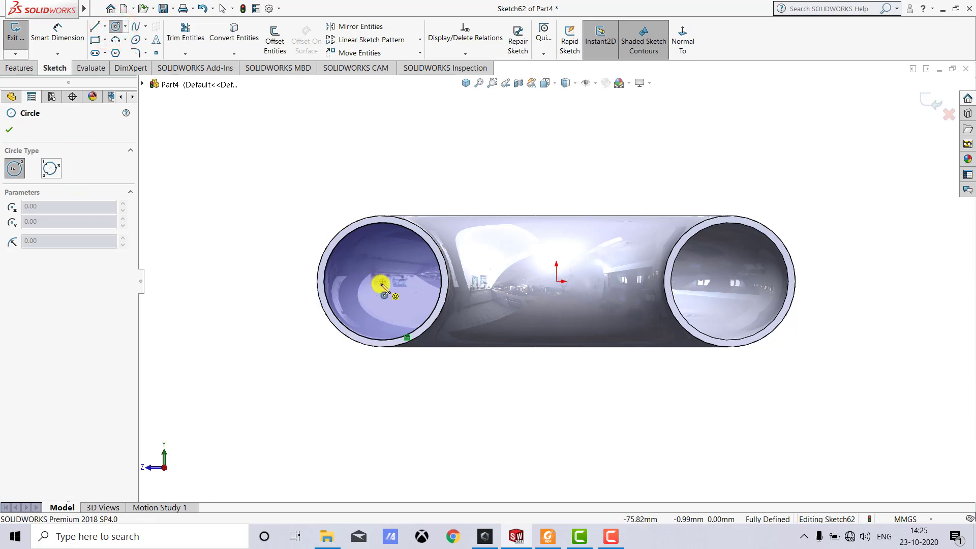
click(382, 282)
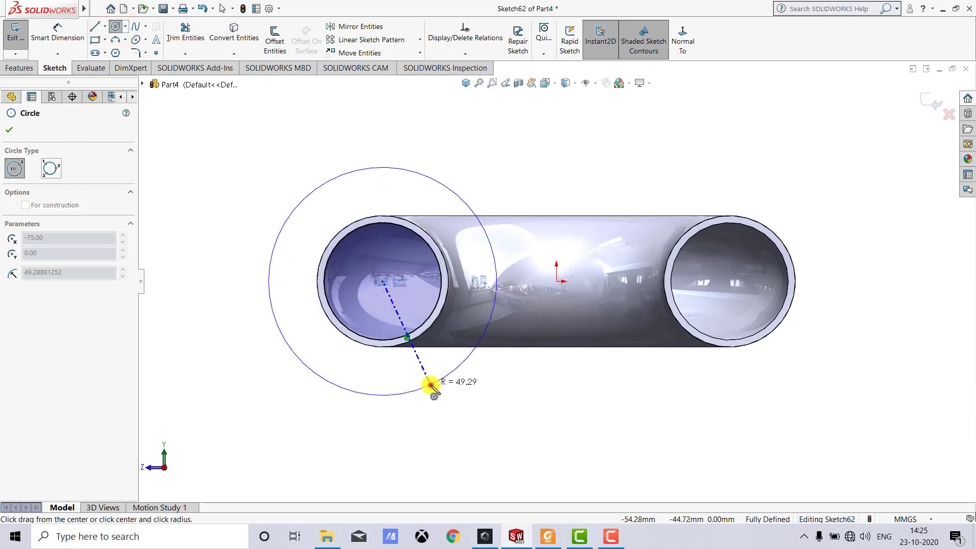
click(431, 386)
key(Escape)
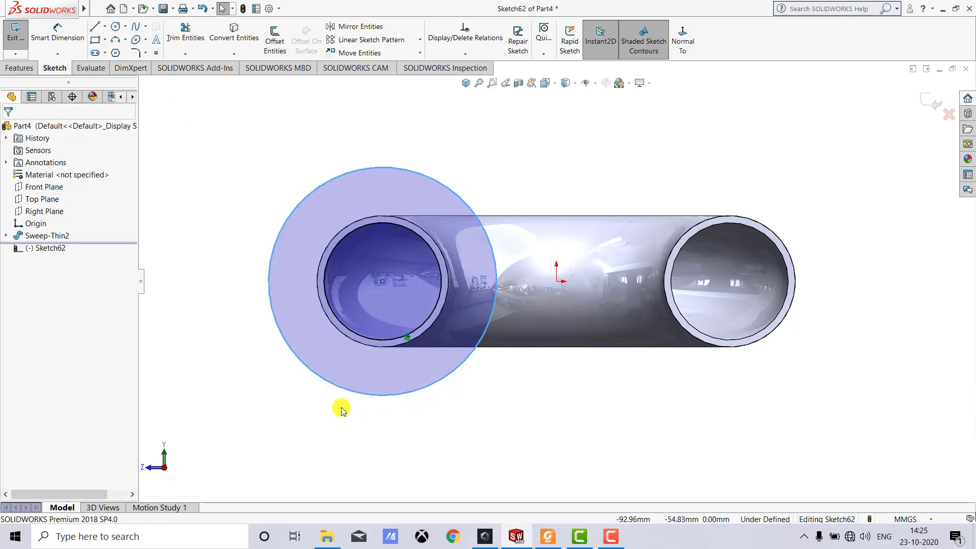
- Dimension the outer flange circle with a diameter of 101.6 mm
click(75, 37)
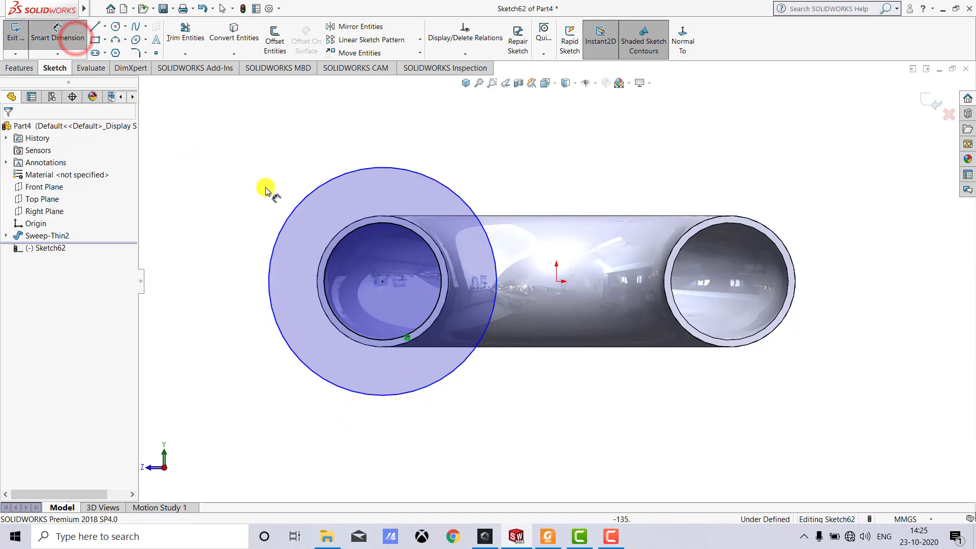
click(309, 190)
click(267, 160)
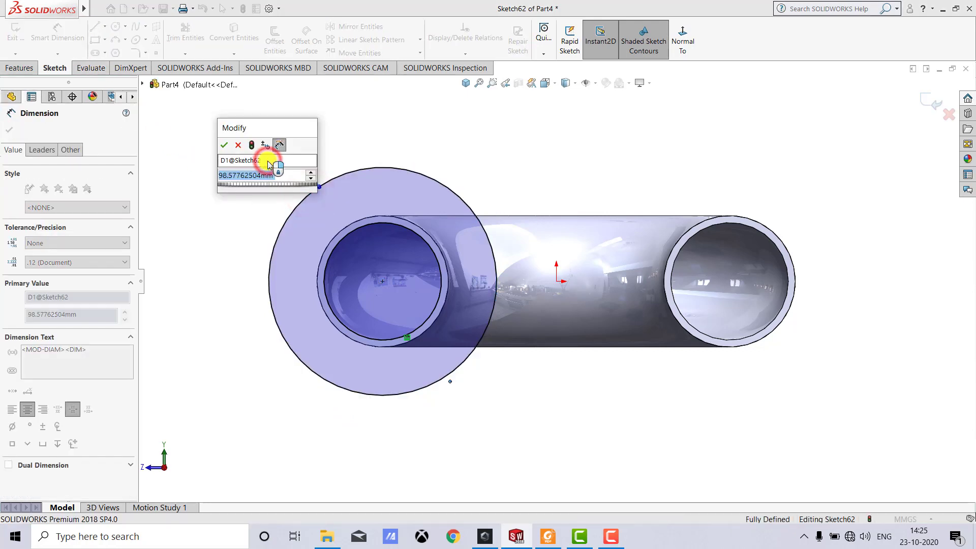
text(101.6)
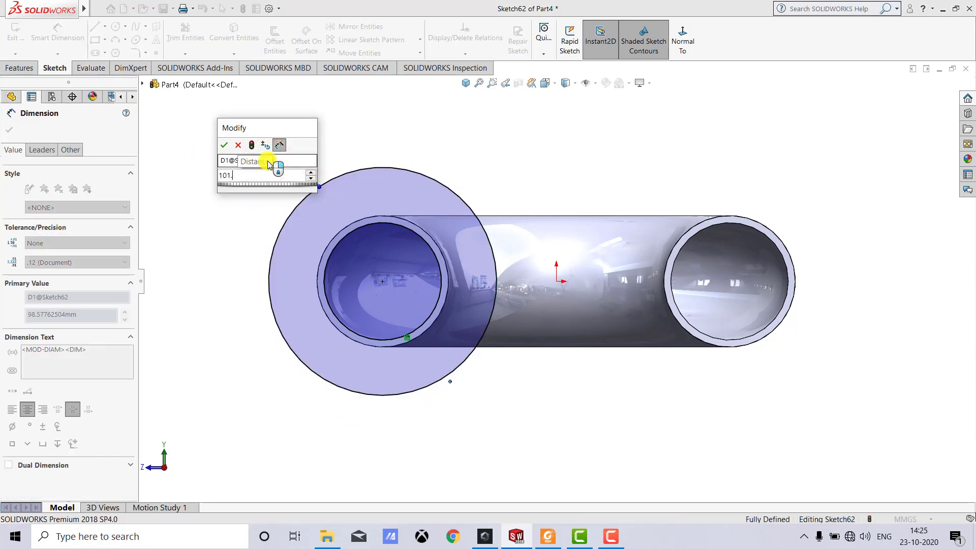
key(Return)
click(251, 198)
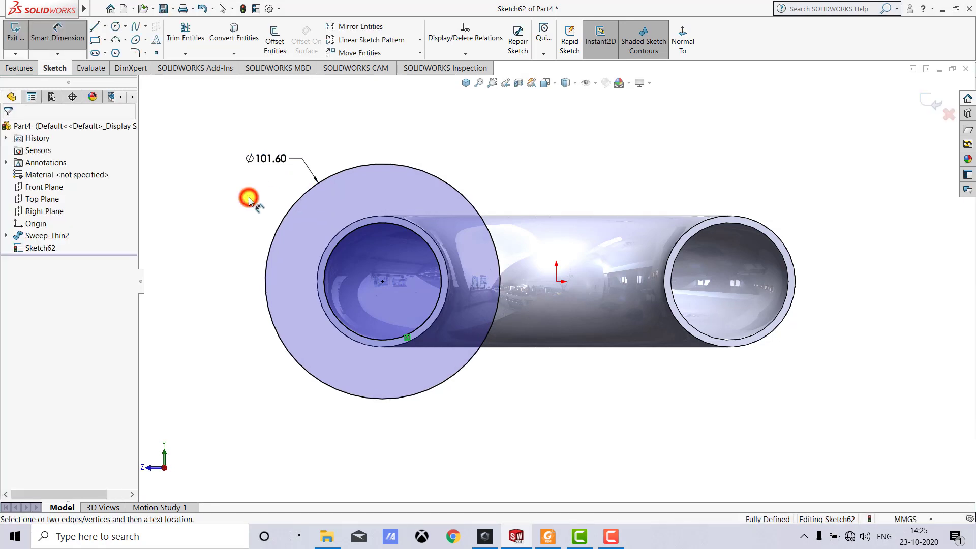
click(63, 36)
click(189, 111)
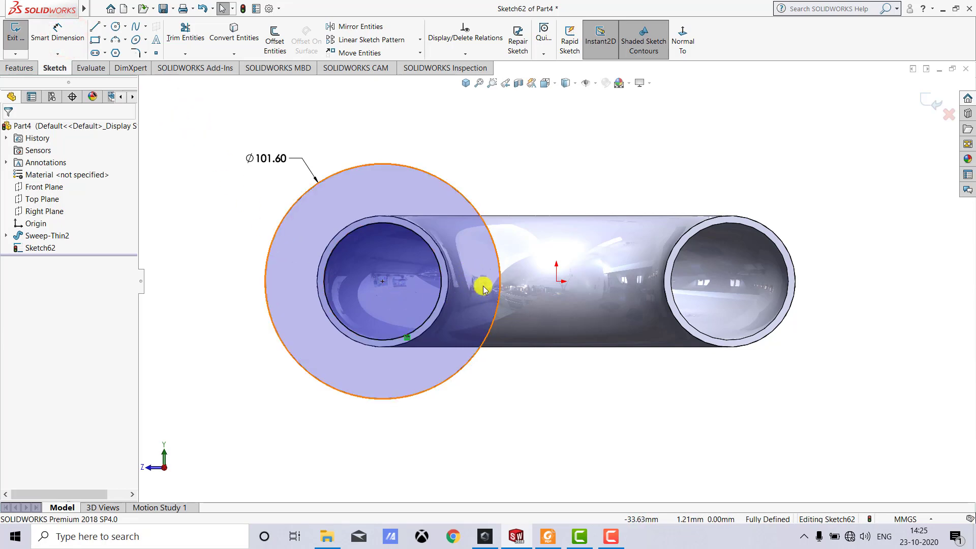
- Check the bolt holes in the Foxit Reader drawing and sketch a SOLIDWORKS circle about 8.65 mm in diameter between the pipe wall and flange edge
click(548, 536)
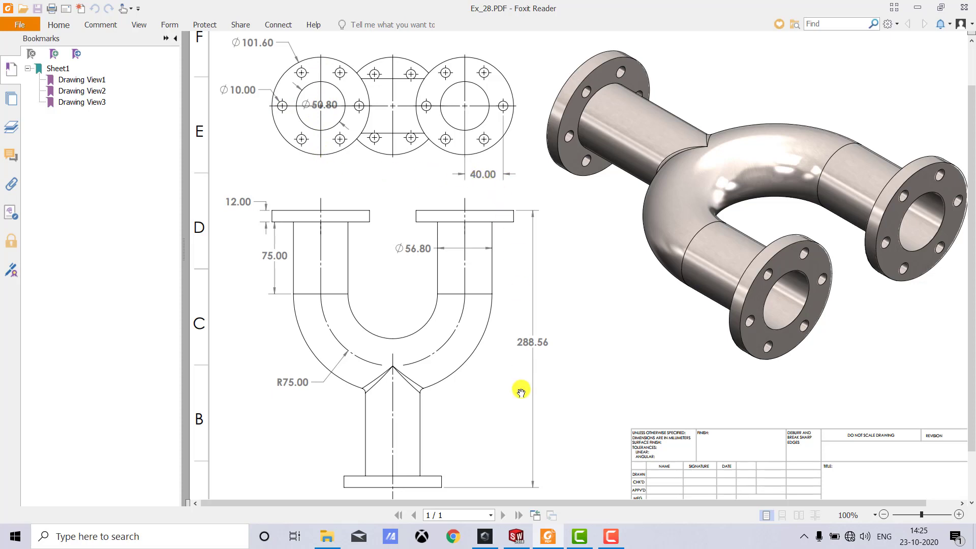
click(514, 535)
click(440, 452)
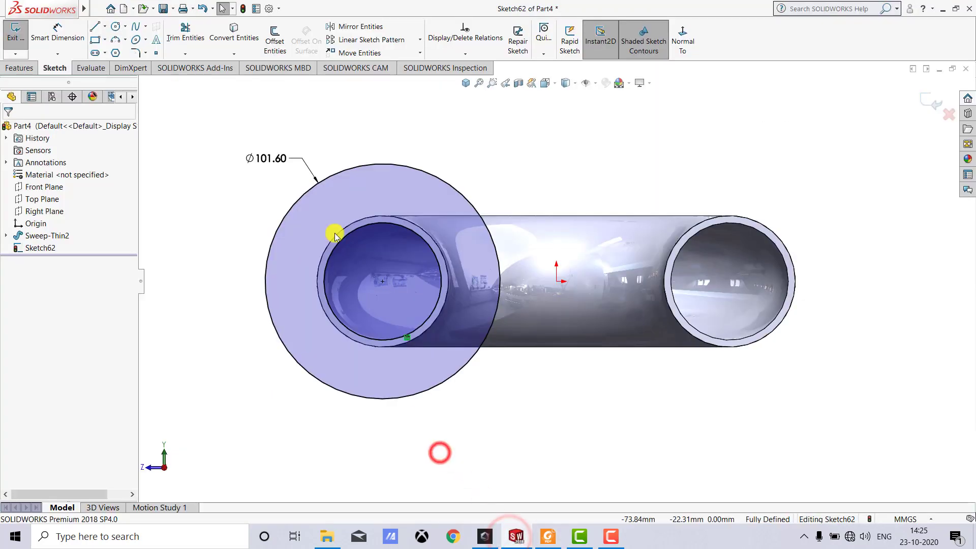
click(116, 26)
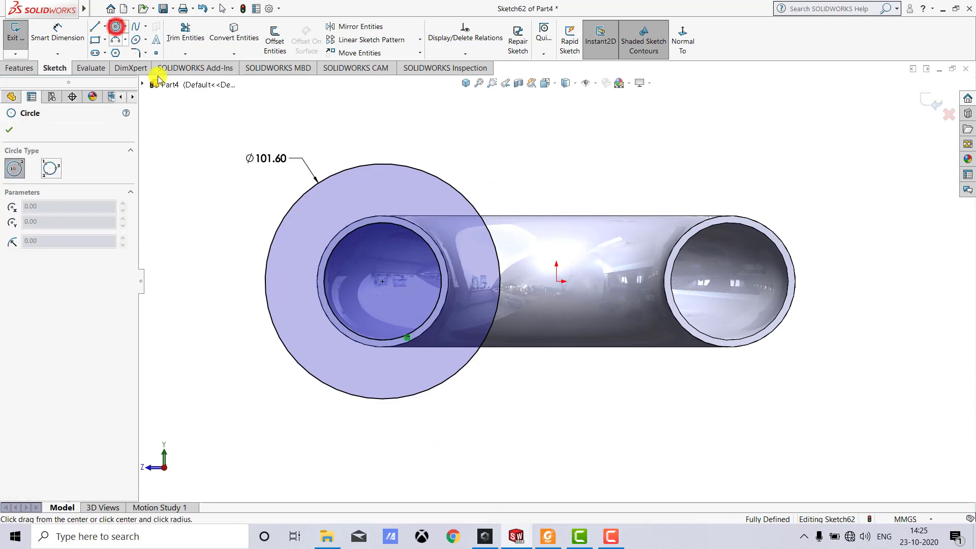
click(472, 281)
click(471, 288)
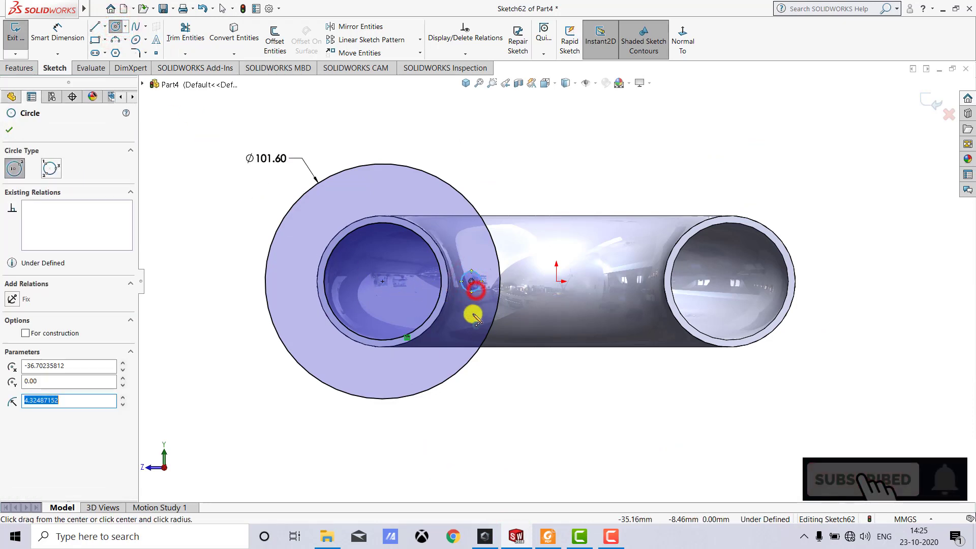
key(Escape)
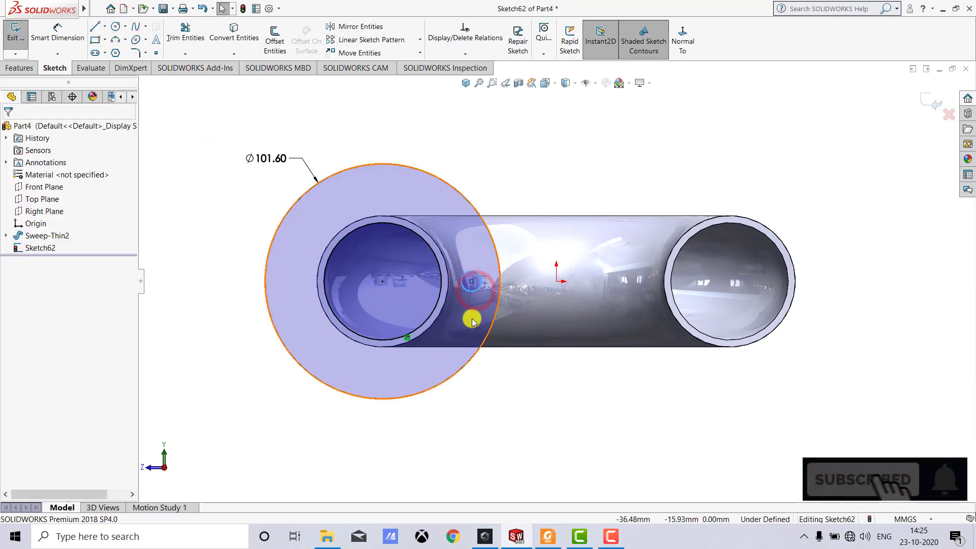
- Dimension the small bolt-hole circle with a diameter of 10 mm
click(67, 31)
click(463, 280)
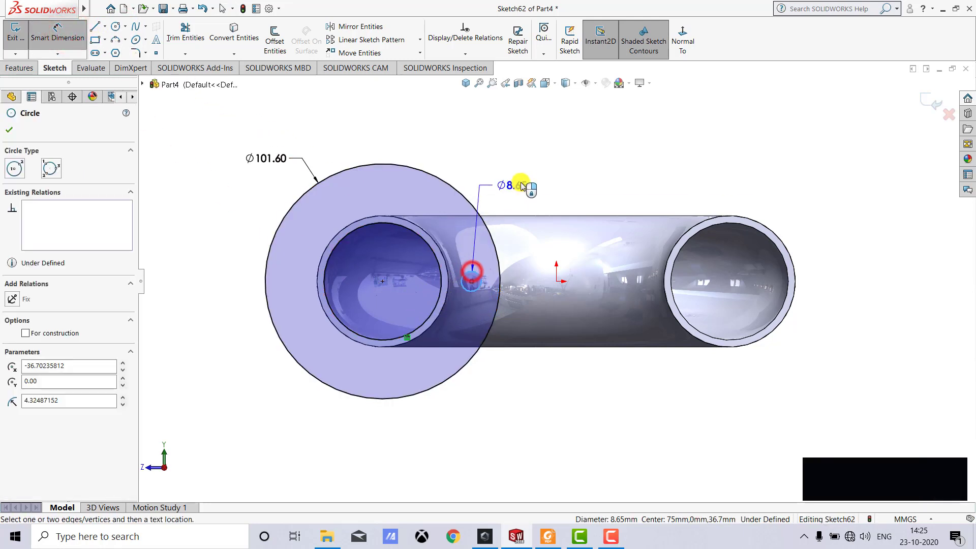
click(551, 182)
text(10)
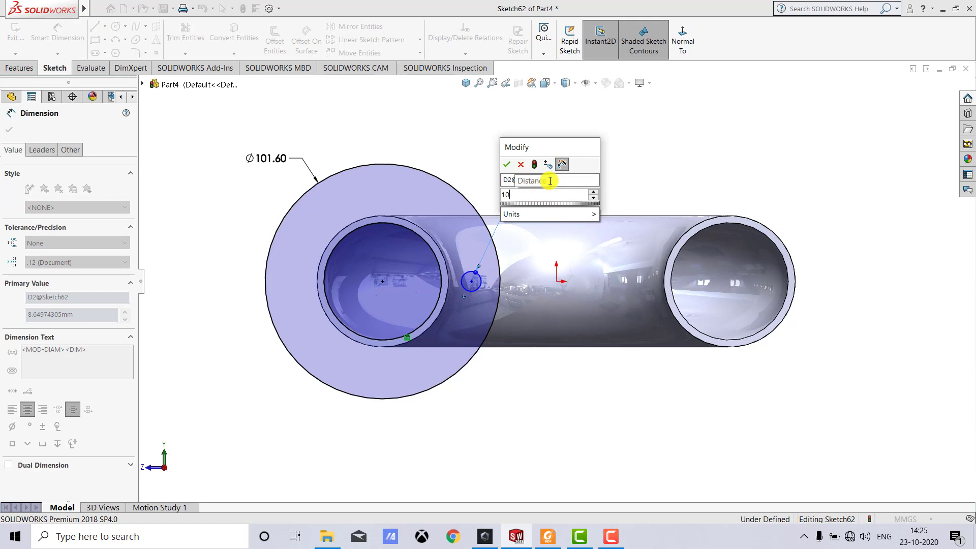
key(Return)
click(605, 189)
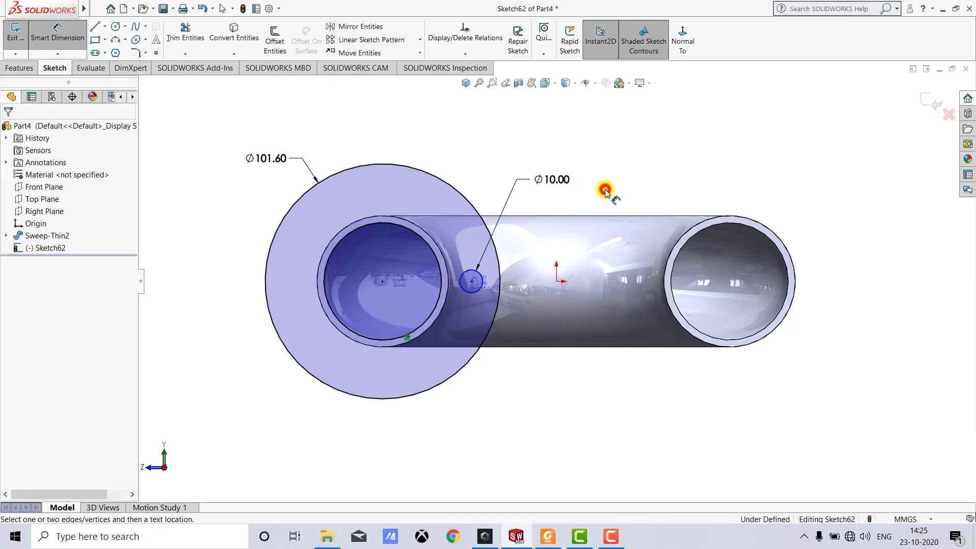
- Dimension the distance between the bolt-hole centre and the flange centre as 40 mm
click(471, 281)
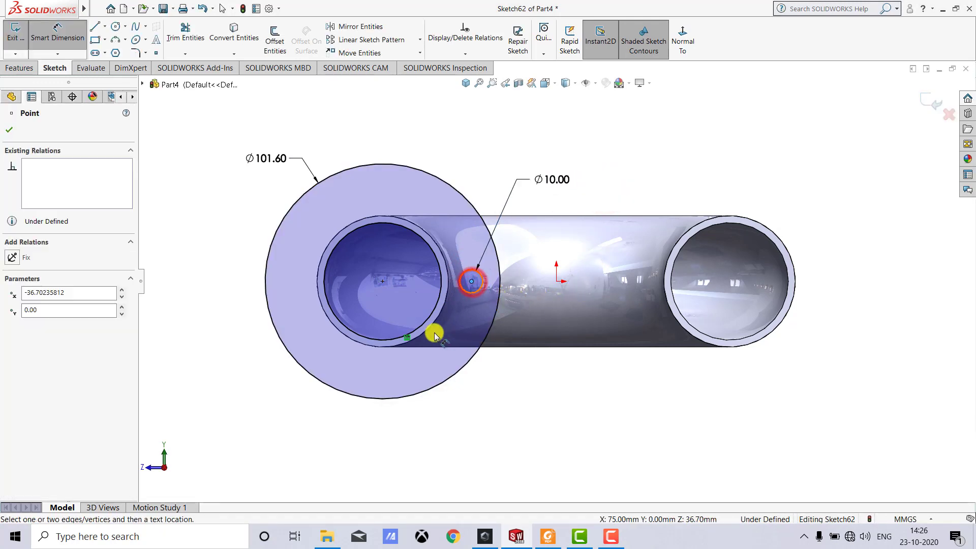
click(382, 283)
click(425, 442)
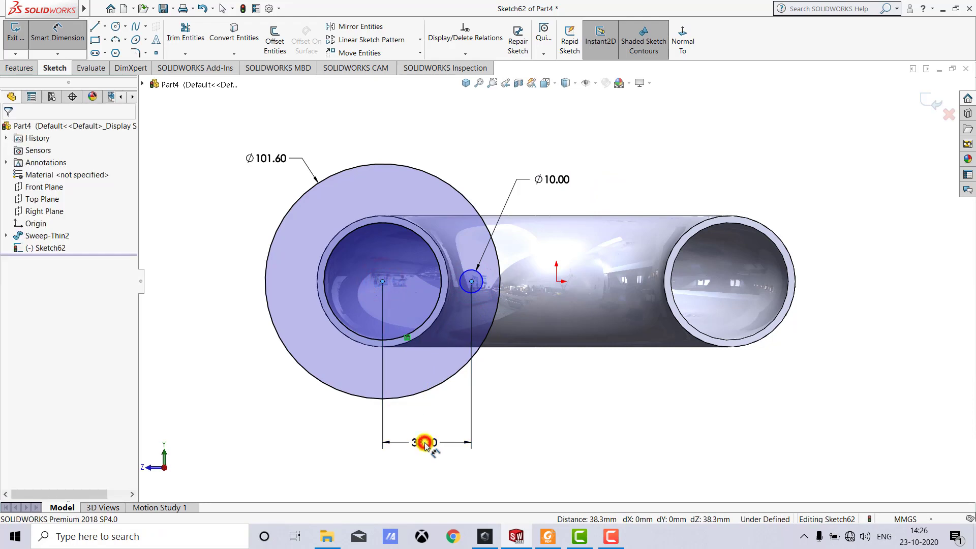
text(40)
key(Return)
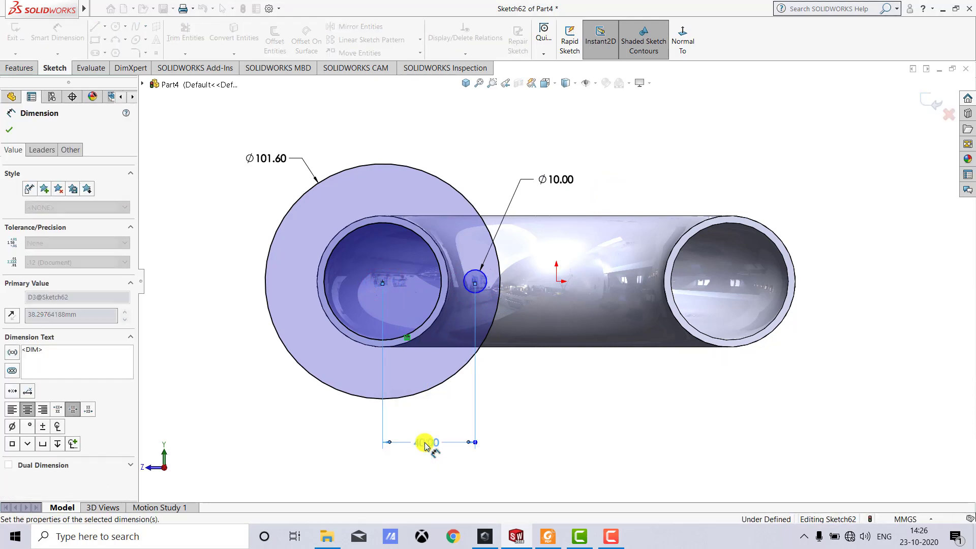
click(526, 410)
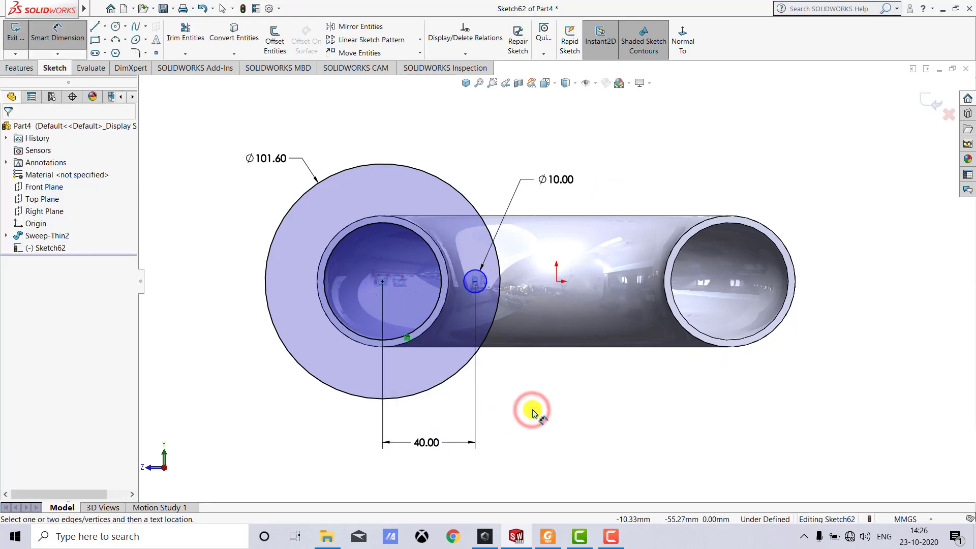
key(Escape)
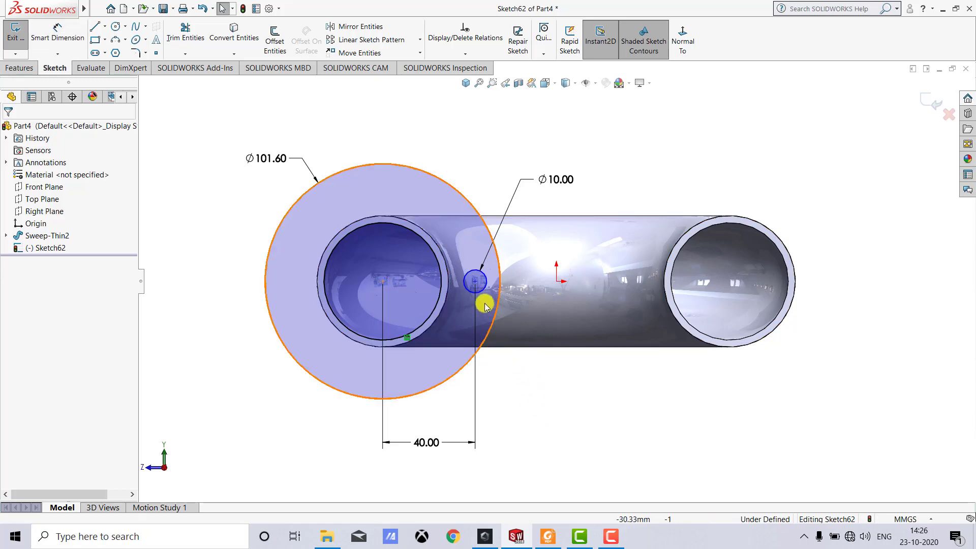
- Add a Horizontal relation between the bolt-hole centre and the flange centre
click(475, 282)
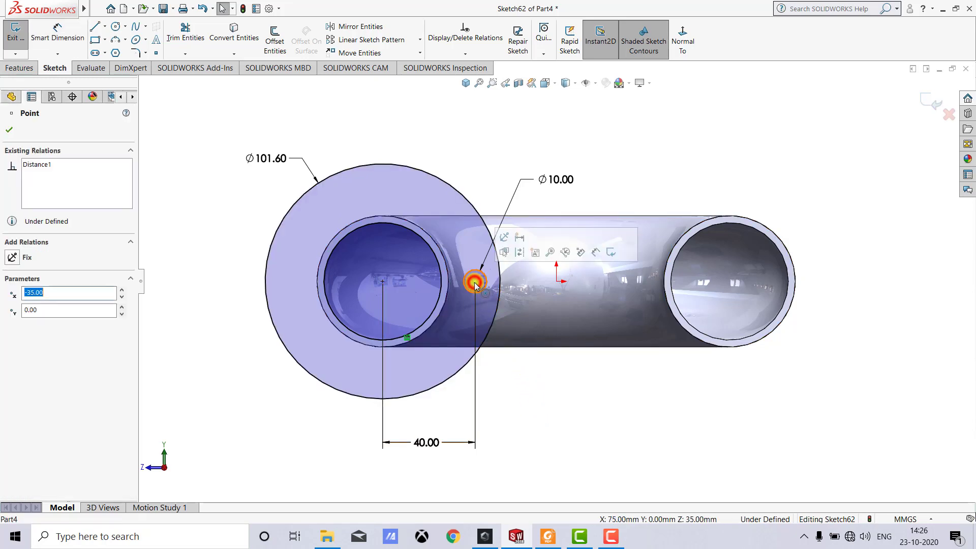
ctrl+click(382, 282)
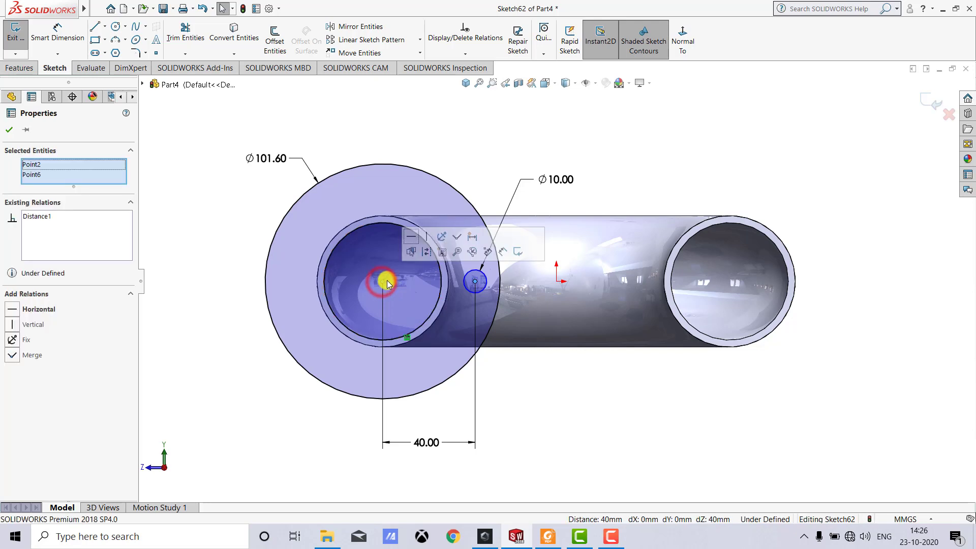
click(411, 239)
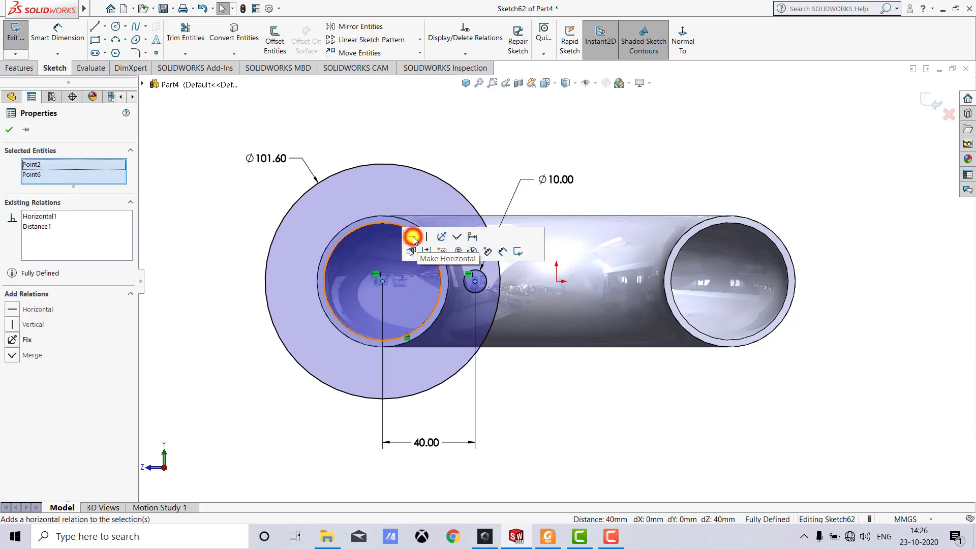
click(6, 133)
click(212, 211)
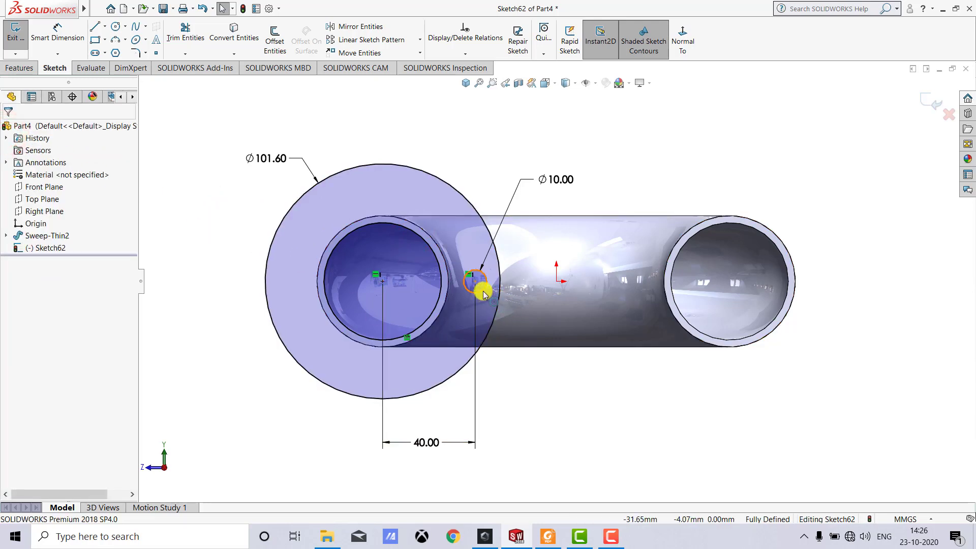
- Circular-pattern the 10 mm bolt hole about the flange centre with 6 equally spaced instances over 360 degrees
click(440, 162)
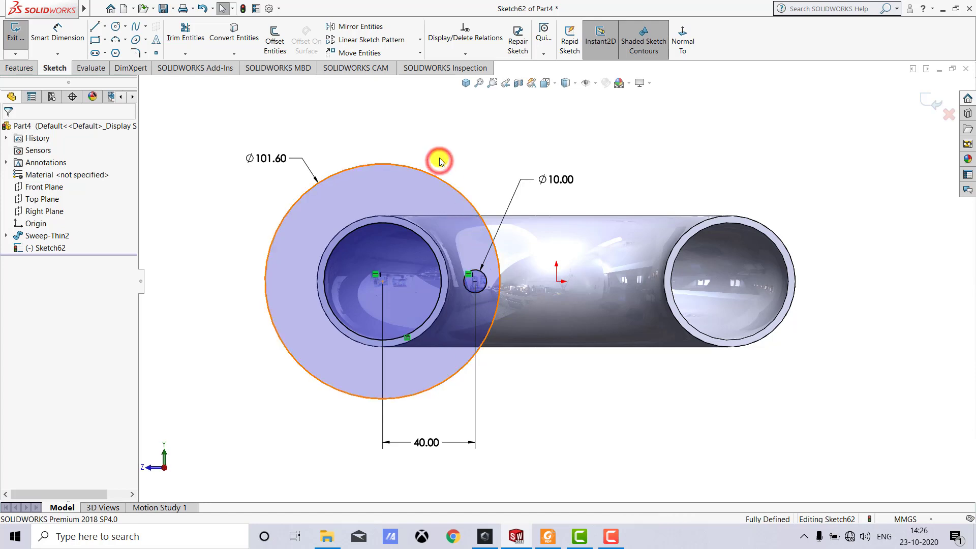
click(420, 40)
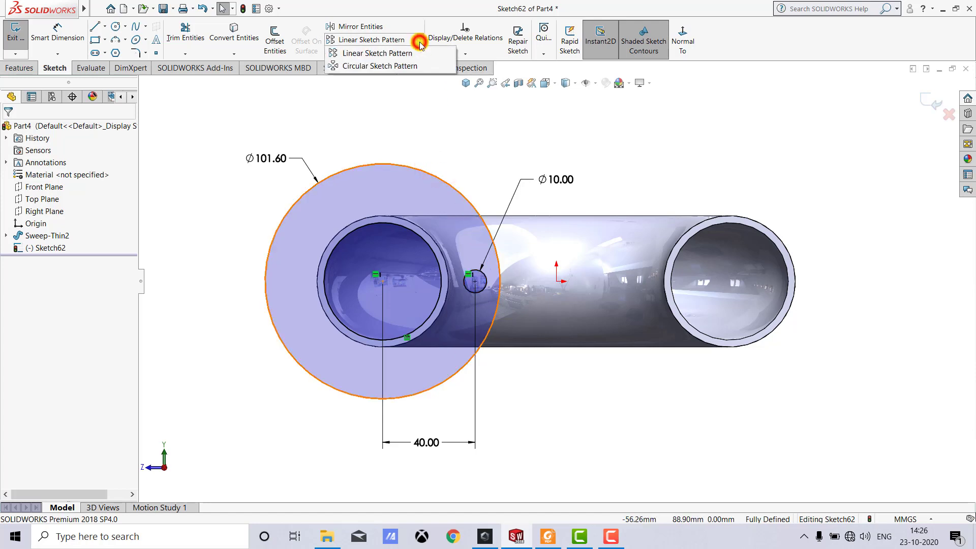
click(399, 65)
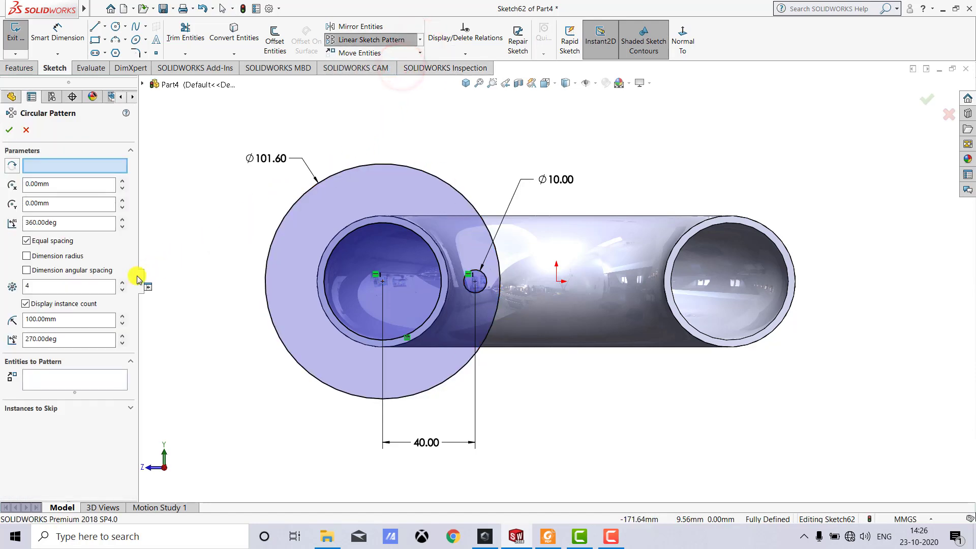
click(65, 385)
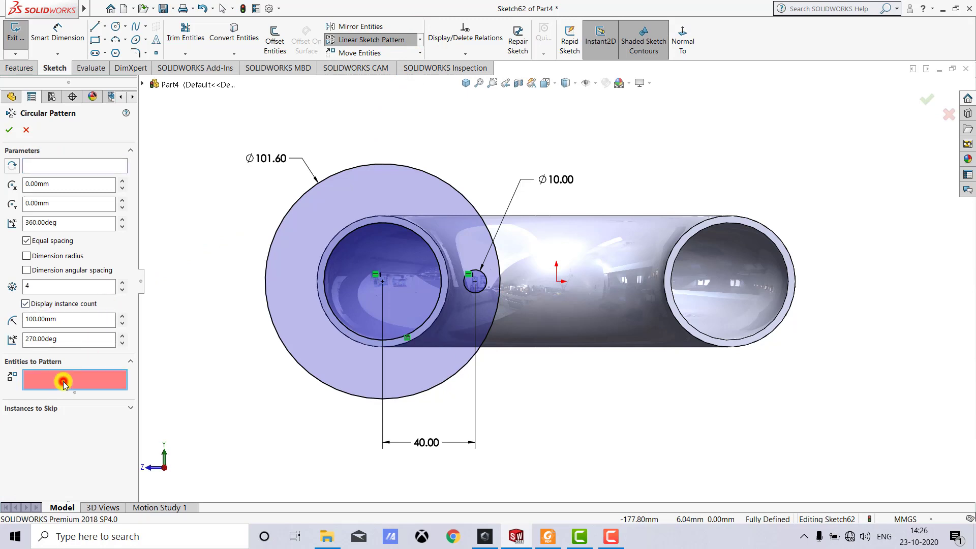
click(484, 288)
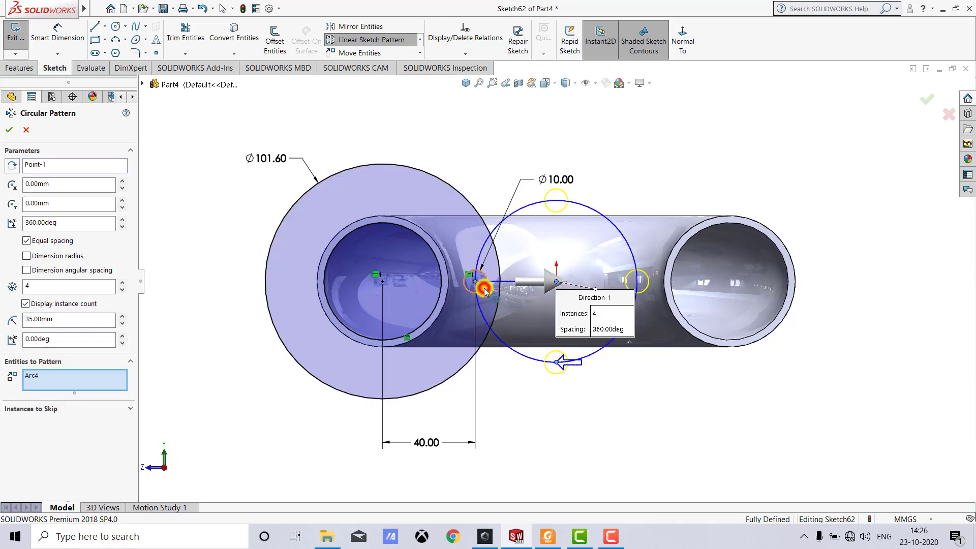
right_click(55, 168)
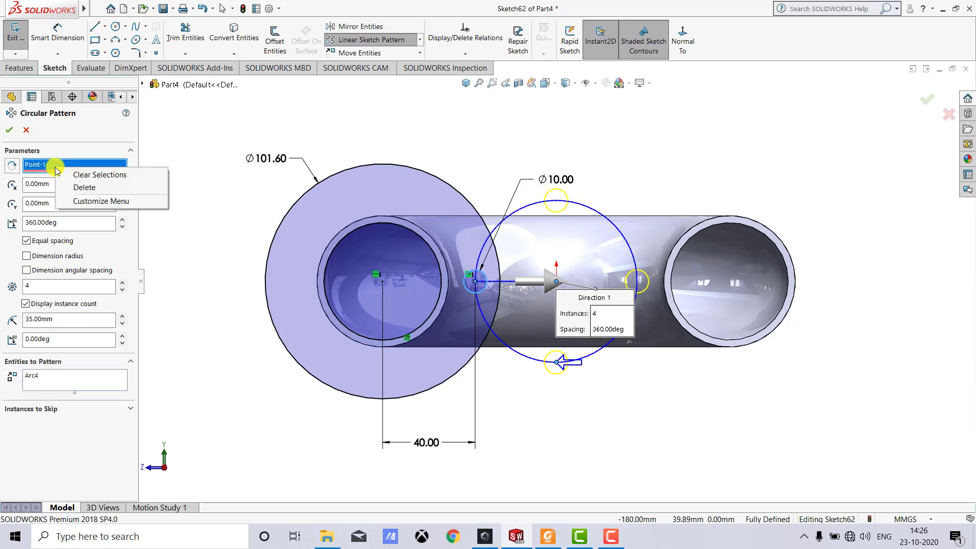
click(89, 178)
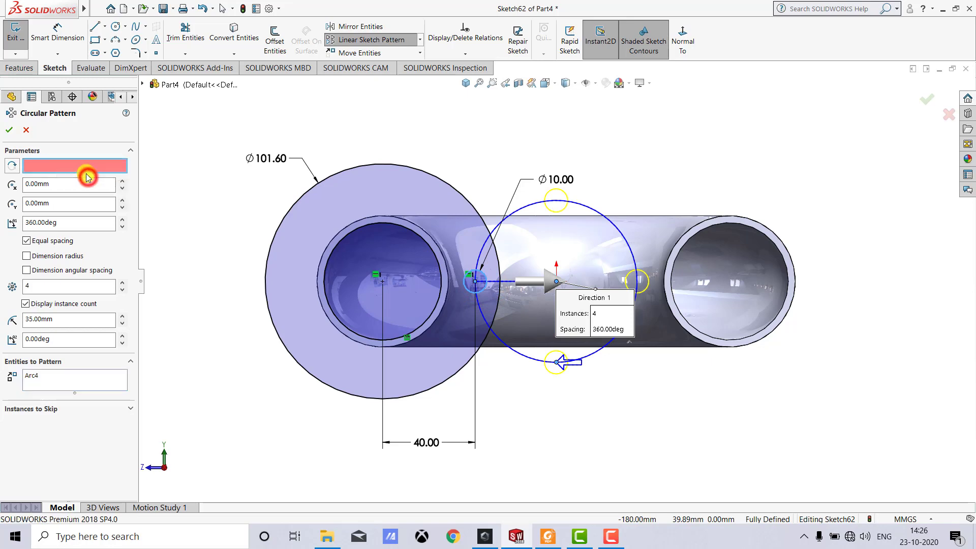
click(383, 282)
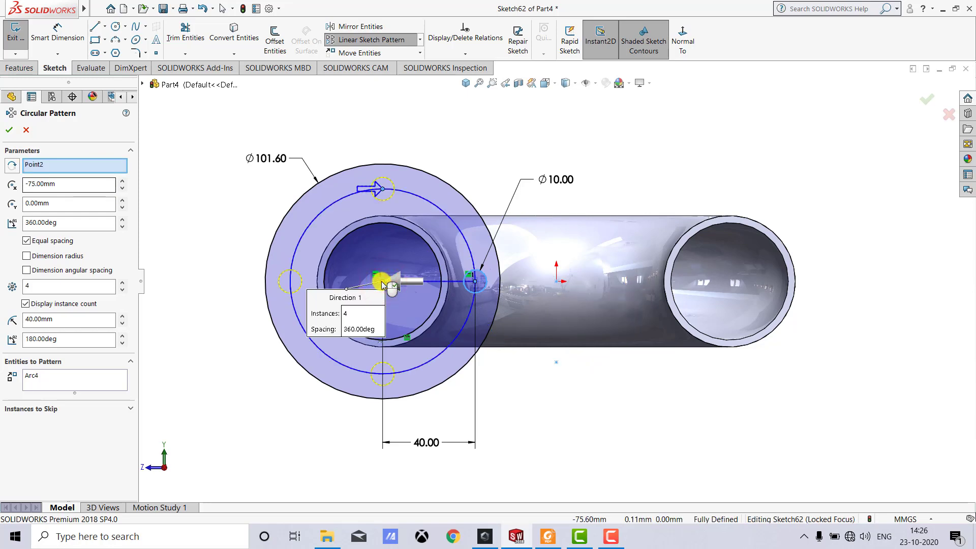
click(63, 291)
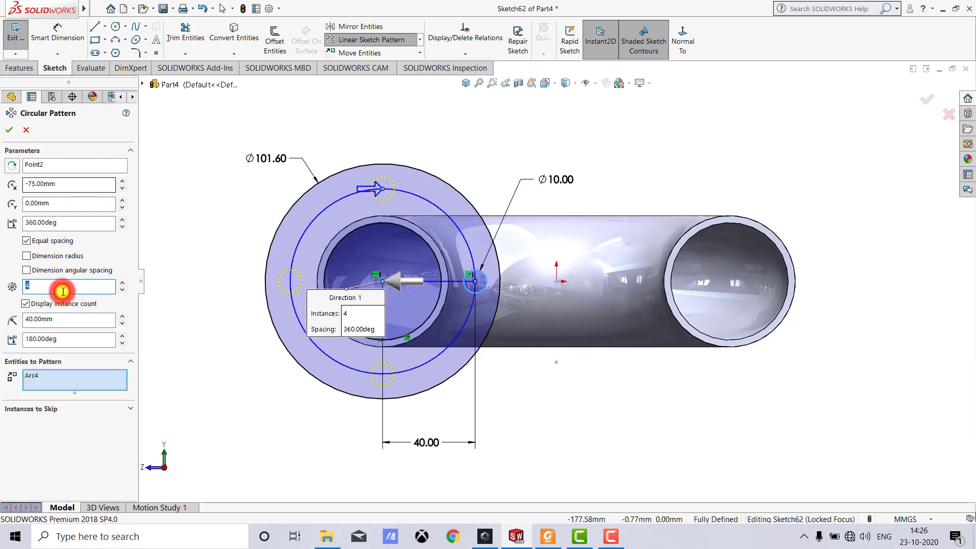
text(6)
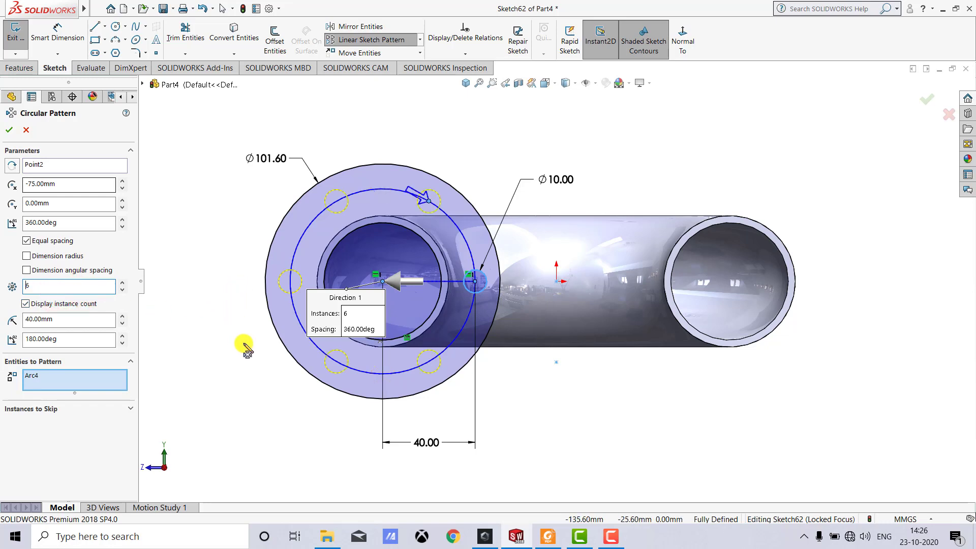
click(12, 128)
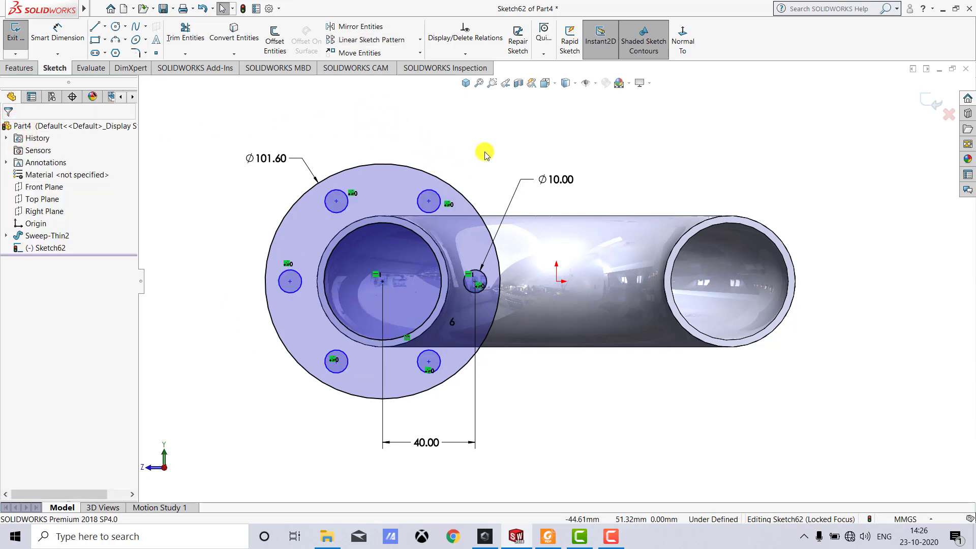
- Close the flange sketch, check the flange thickness in the Foxit Reader drawing, and extrude the sketch 12 mm blind in SOLIDWORKS
click(19, 37)
click(23, 68)
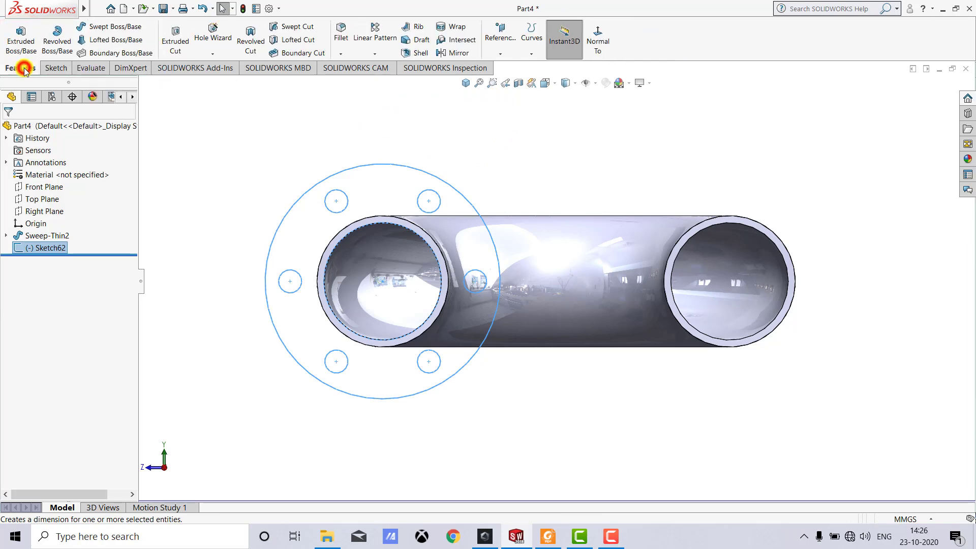
click(21, 42)
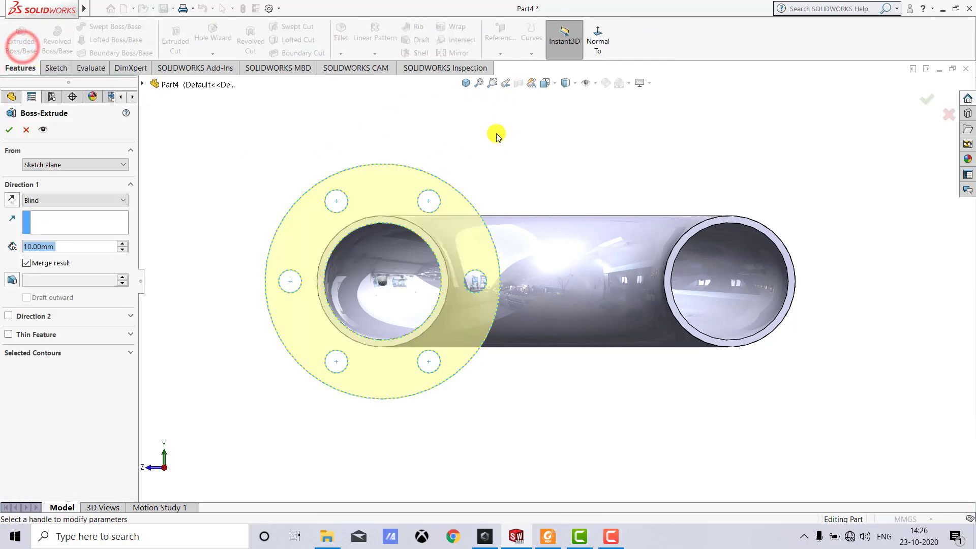
click(466, 85)
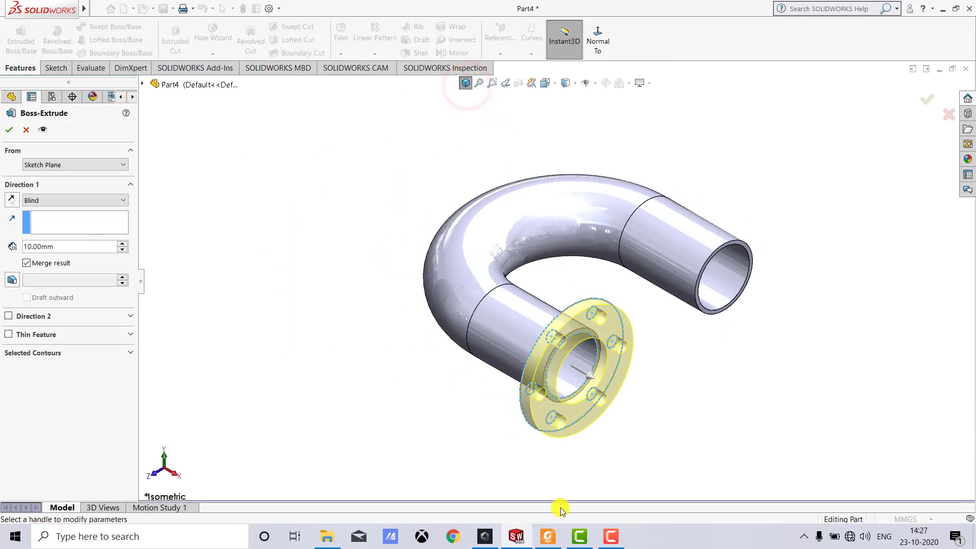
click(548, 538)
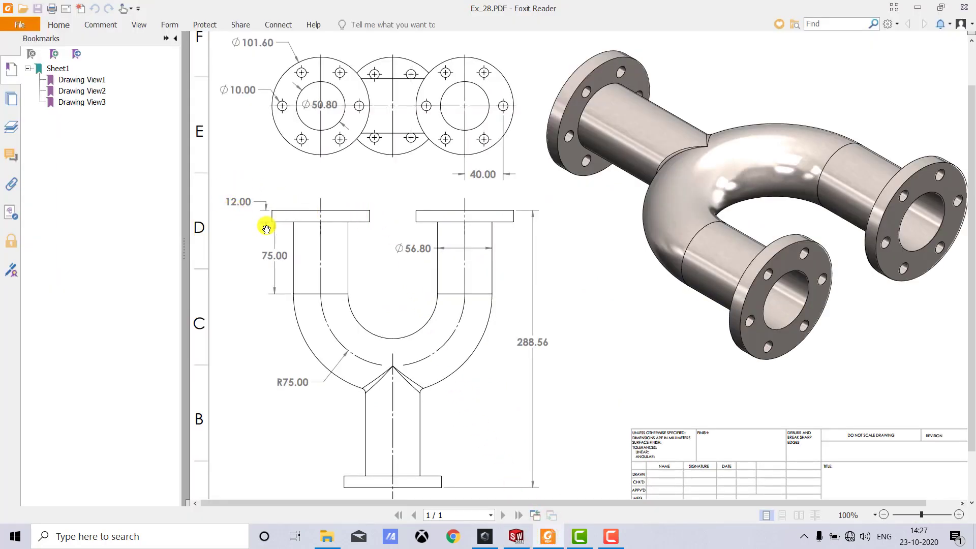
click(515, 536)
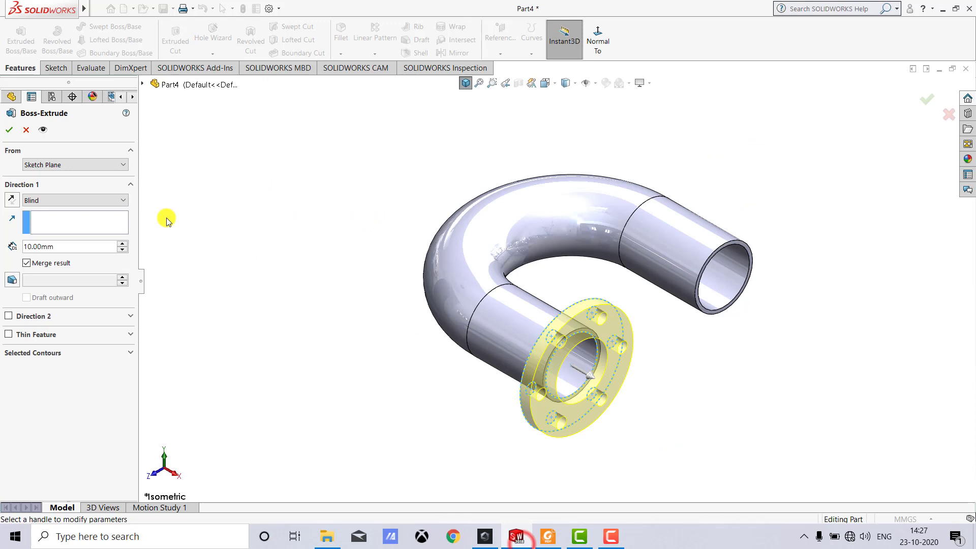
click(73, 246)
text(12)
key(Return)
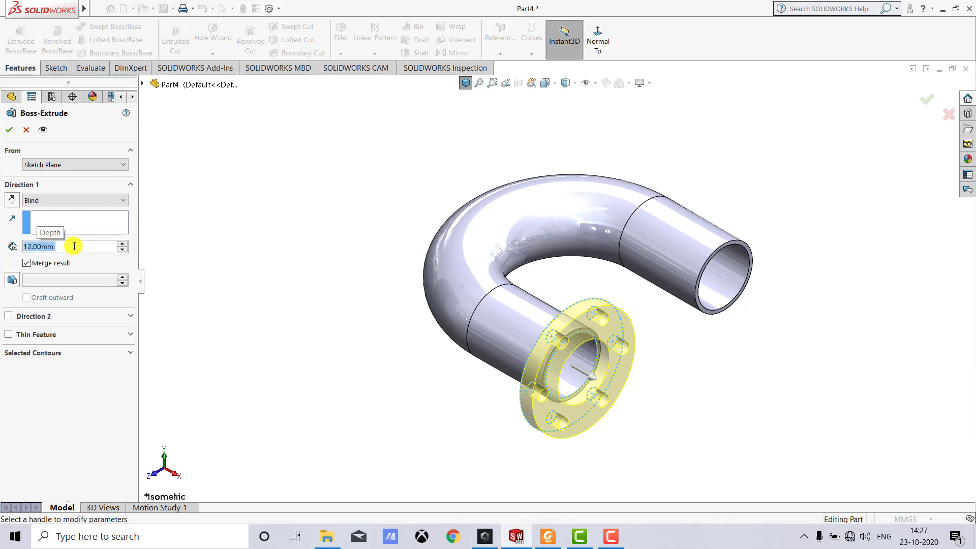
click(9, 131)
click(294, 161)
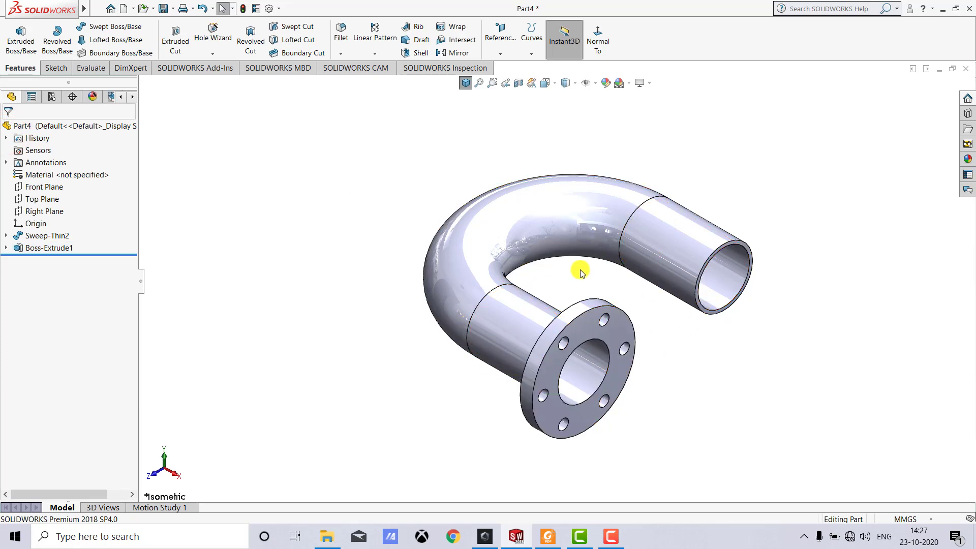
- Mirror the extruded flange about the Front Plane onto the other pipe end
click(61, 249)
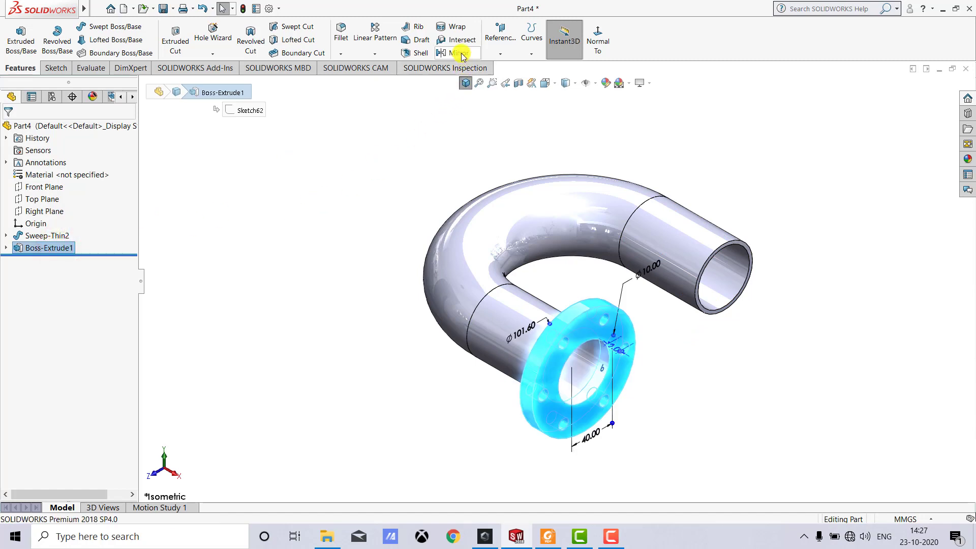
click(458, 53)
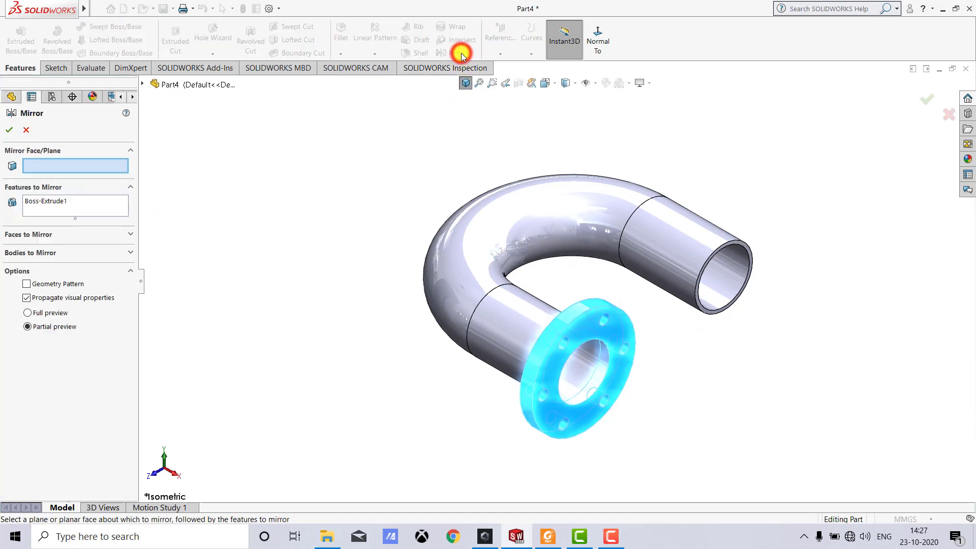
click(143, 84)
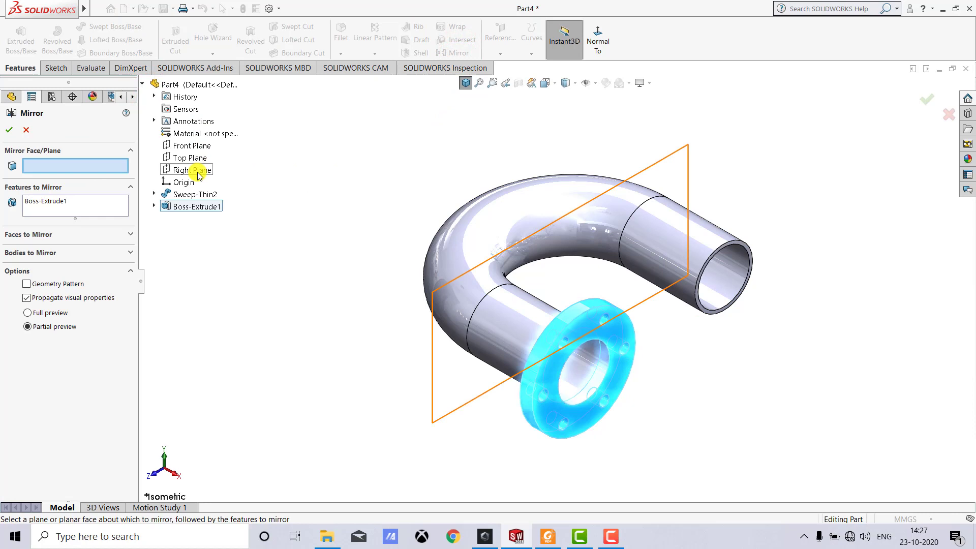
click(192, 146)
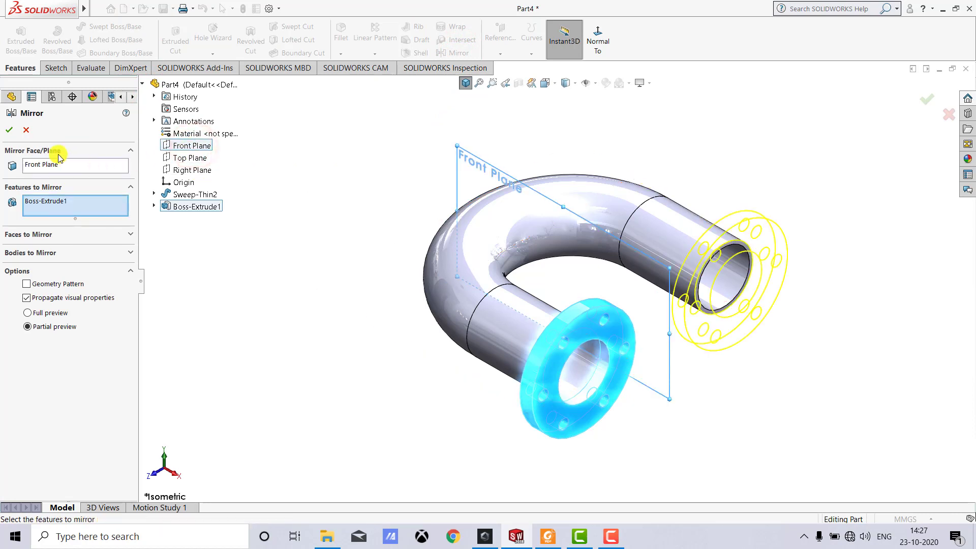
click(12, 130)
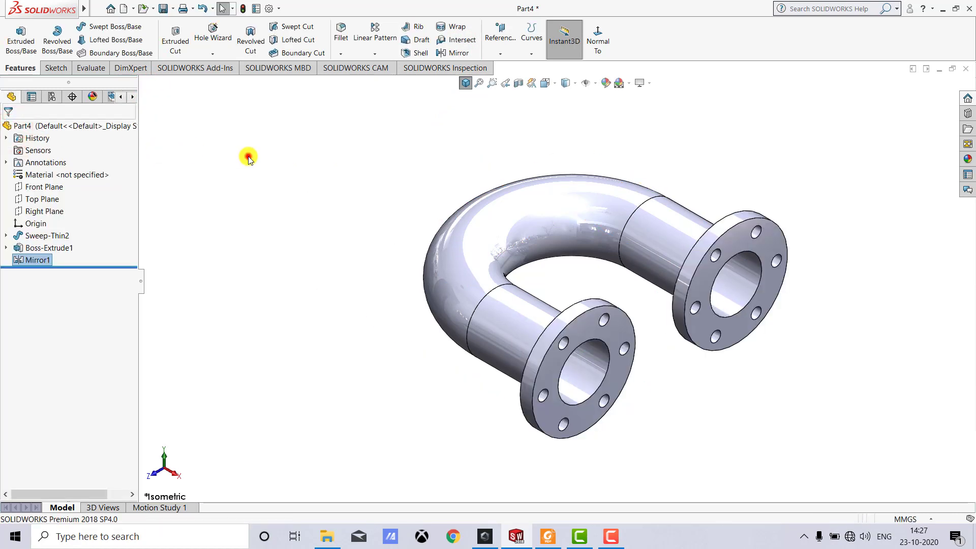
click(248, 156)
click(466, 84)
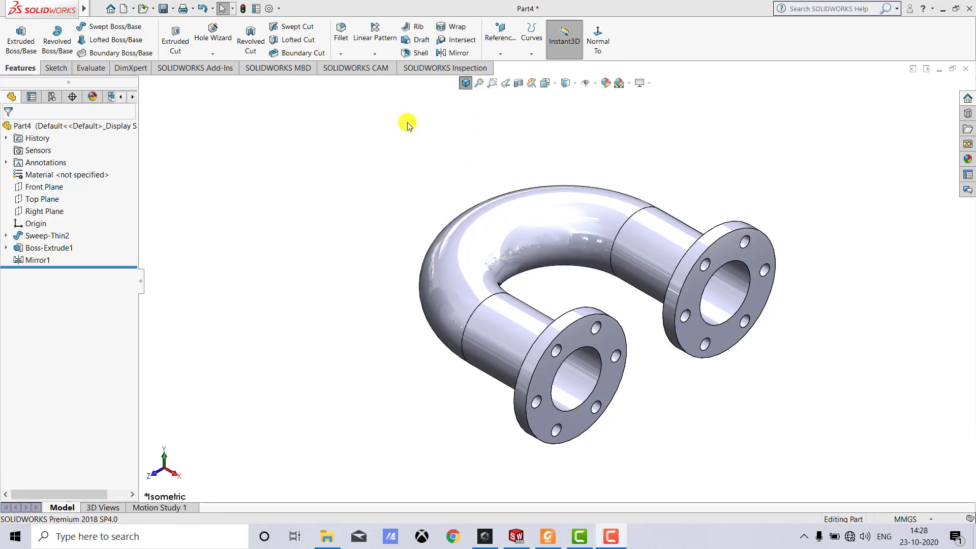
- Check the overall length in the Foxit Reader drawing and create a SOLIDWORKS plane offset 288.56 mm from the first flange's outer face, flipped towards the bend
click(548, 537)
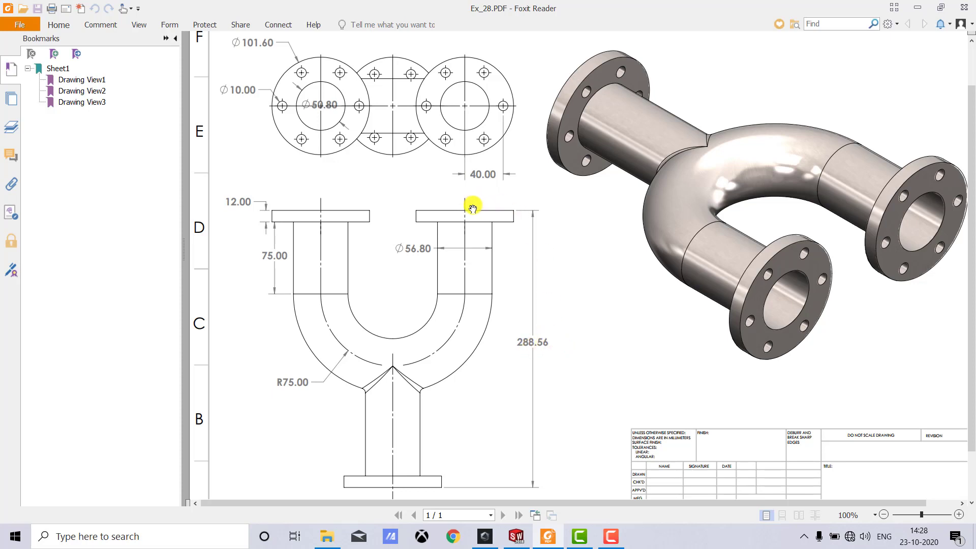
click(516, 536)
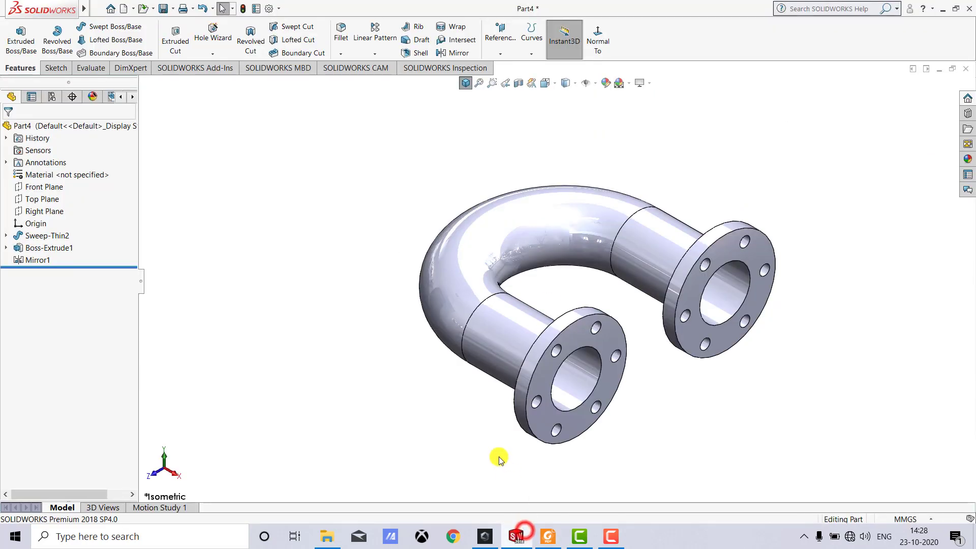
click(498, 43)
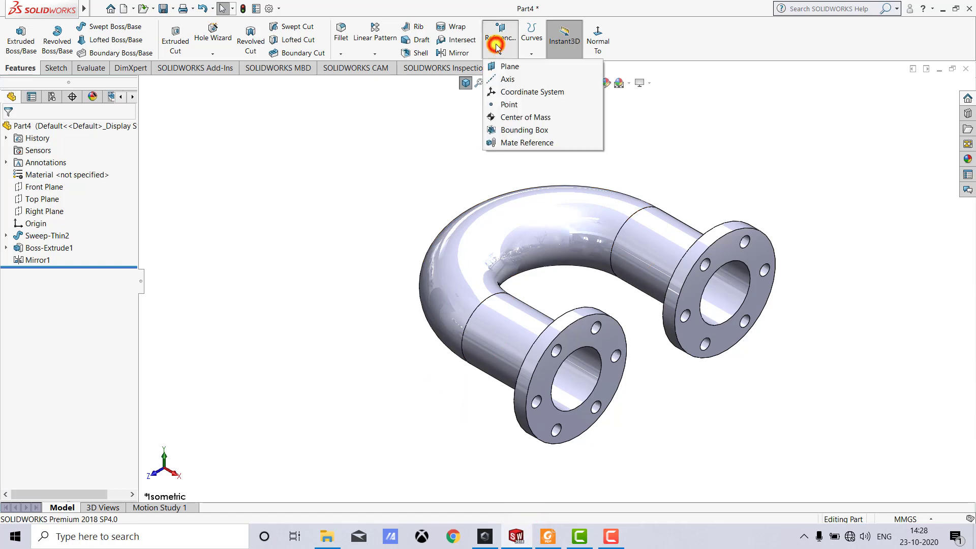
click(512, 67)
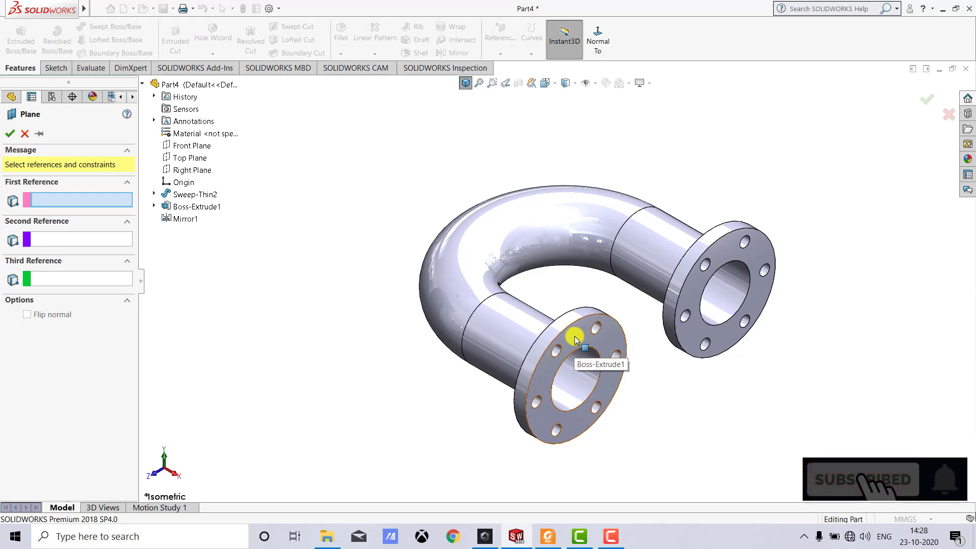
click(575, 340)
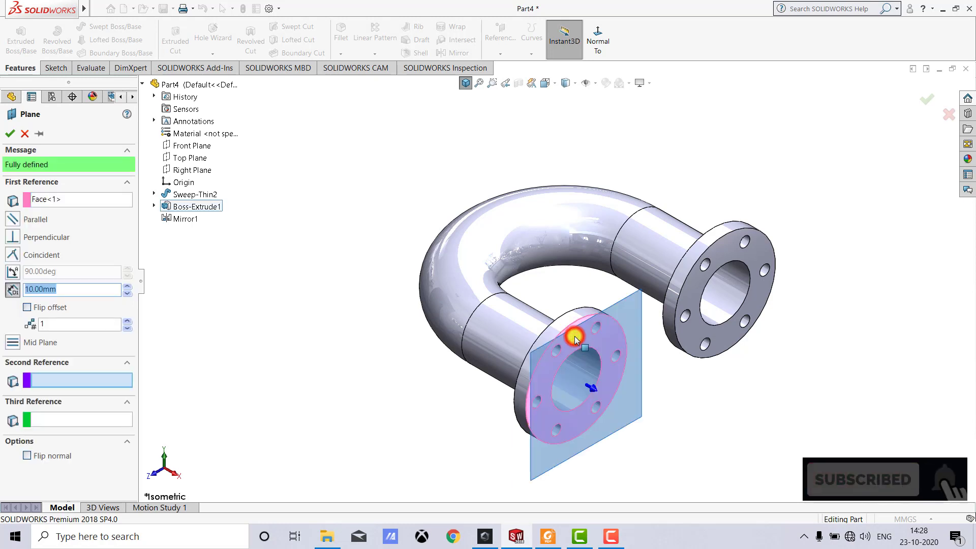
click(95, 287)
text(288)
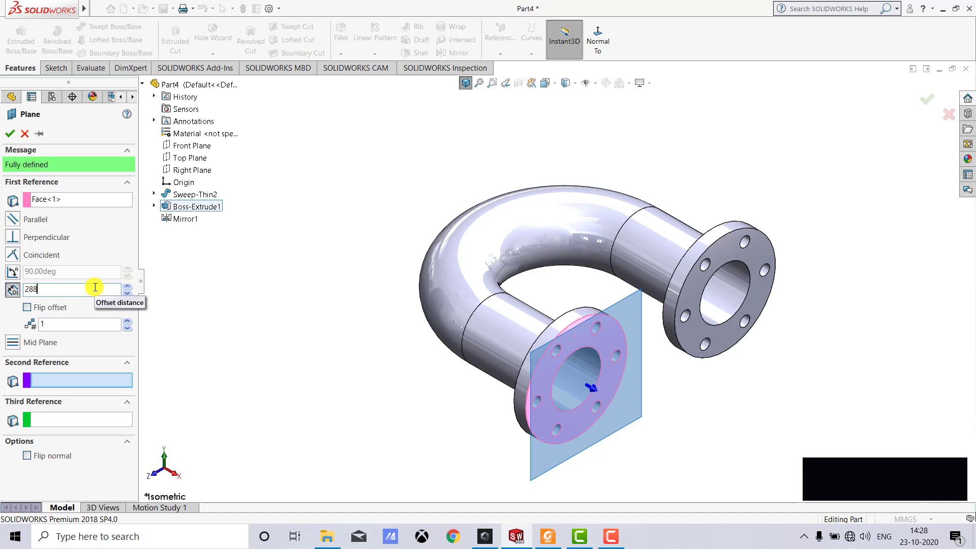
text(.56)
key(Return)
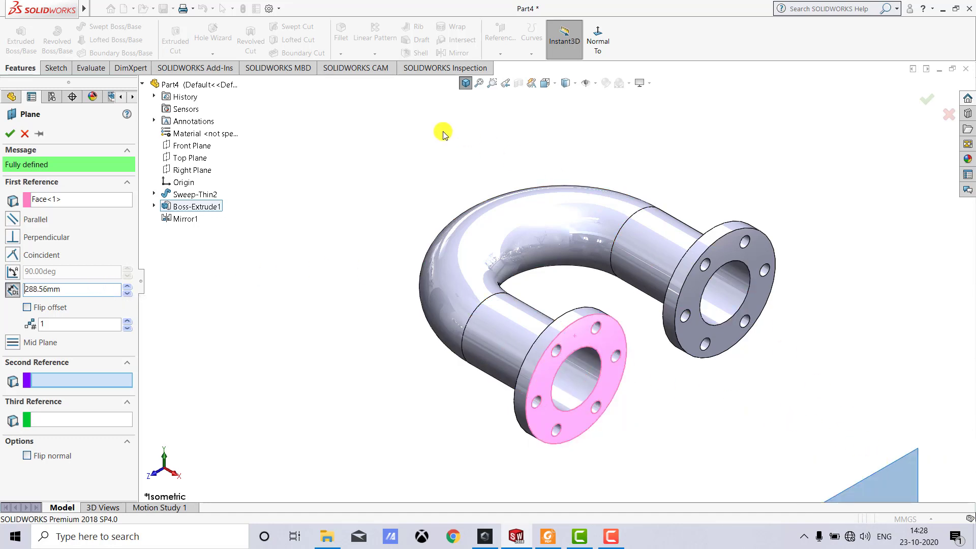
click(25, 308)
click(12, 133)
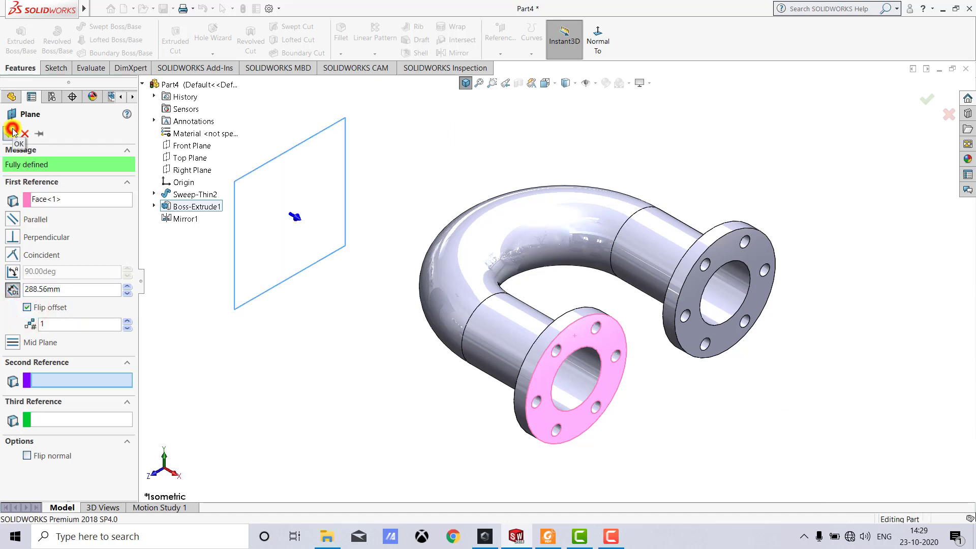
click(343, 275)
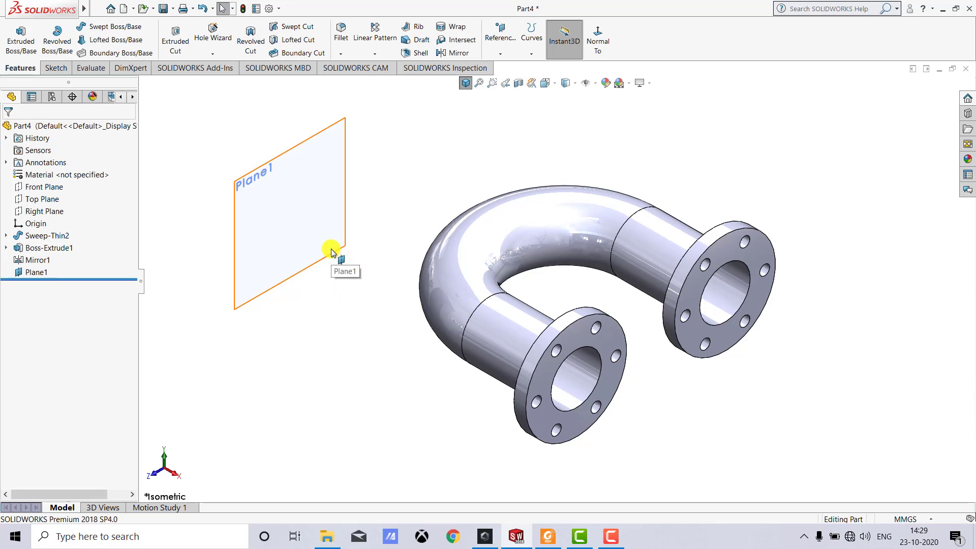
- Start a sketch on the offset plane and check the pipe's outer diameter in the Foxit Reader drawing
click(56, 68)
click(15, 33)
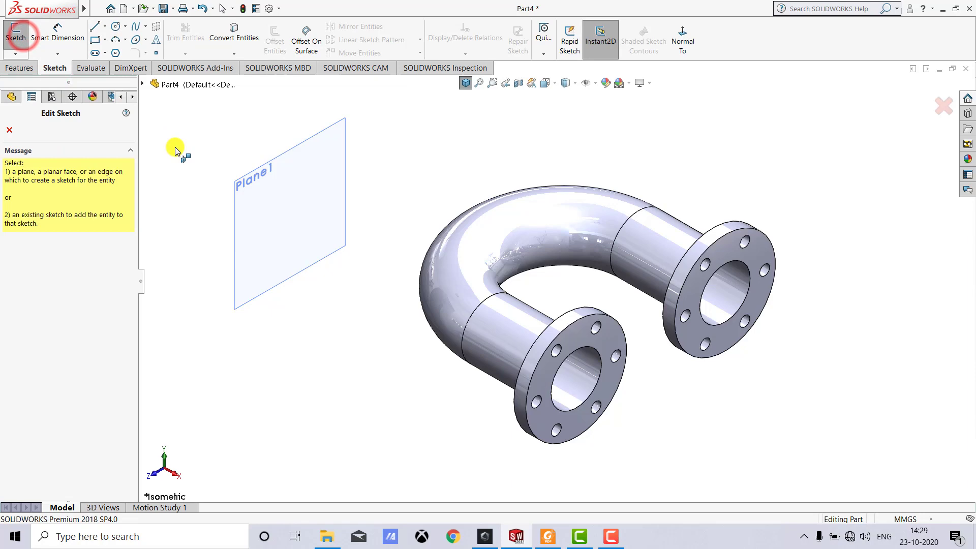
click(237, 215)
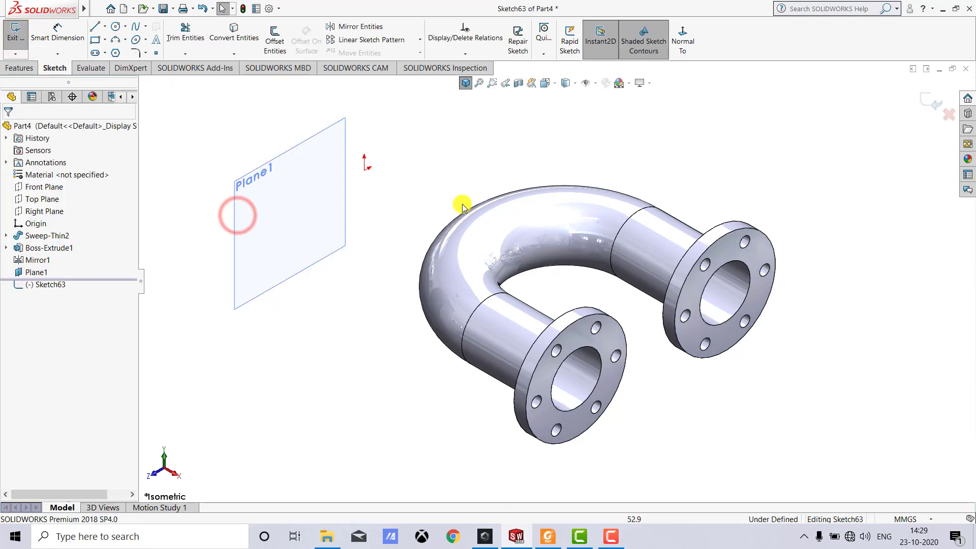
click(682, 47)
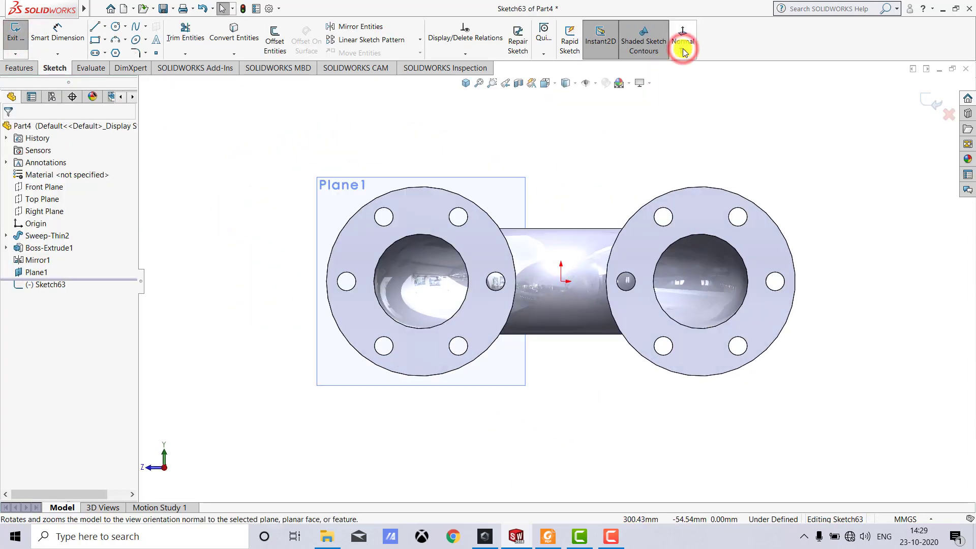
click(682, 48)
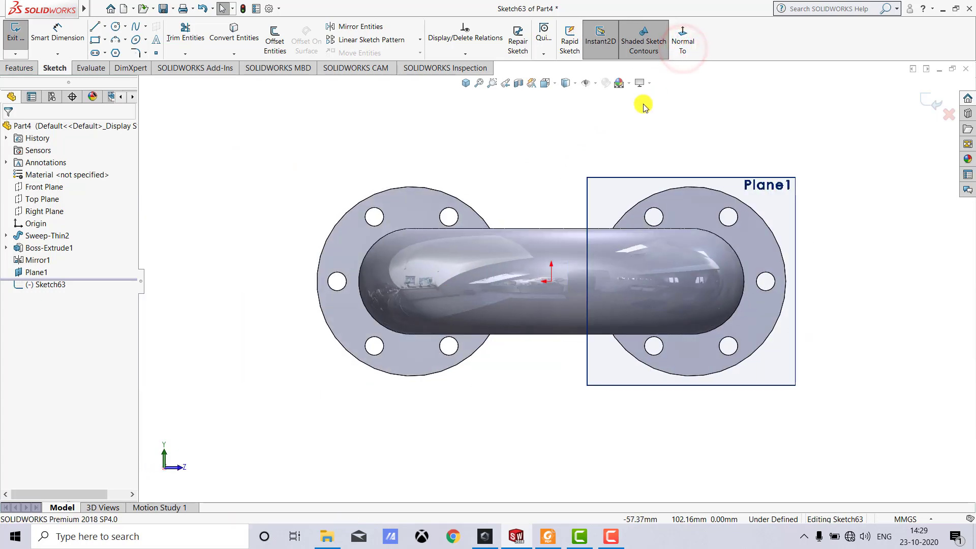
click(548, 536)
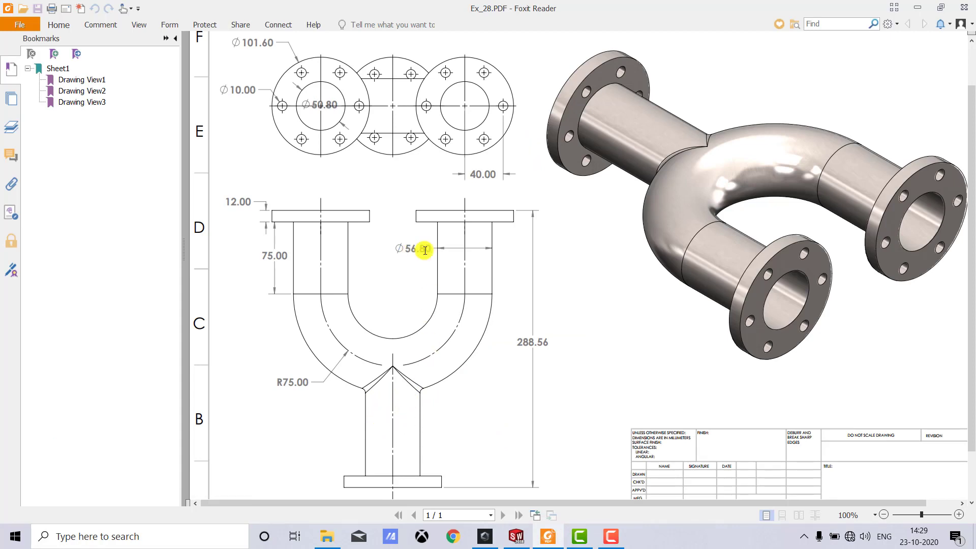
click(918, 4)
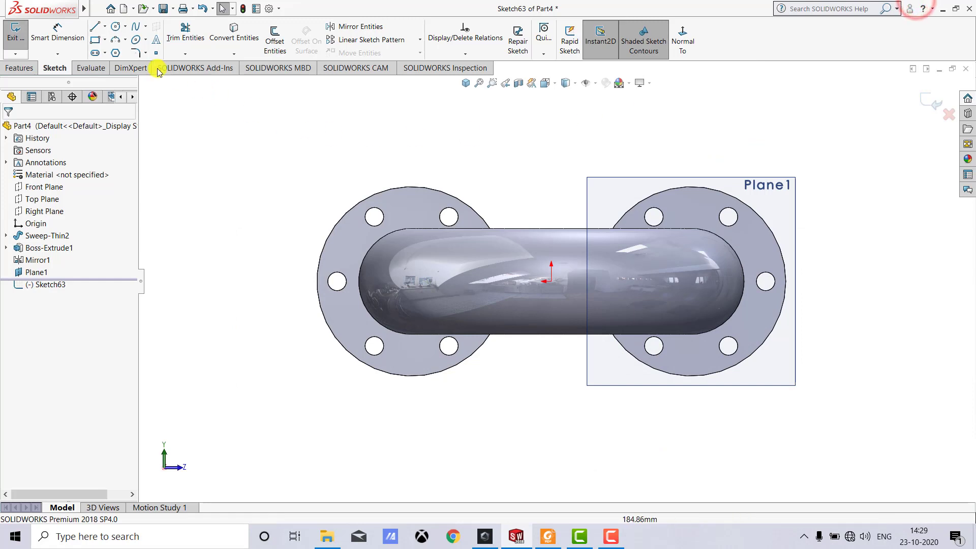
- Draw a circle about 46 mm in diameter centred on the sketch origin in SOLIDWORKS
click(113, 27)
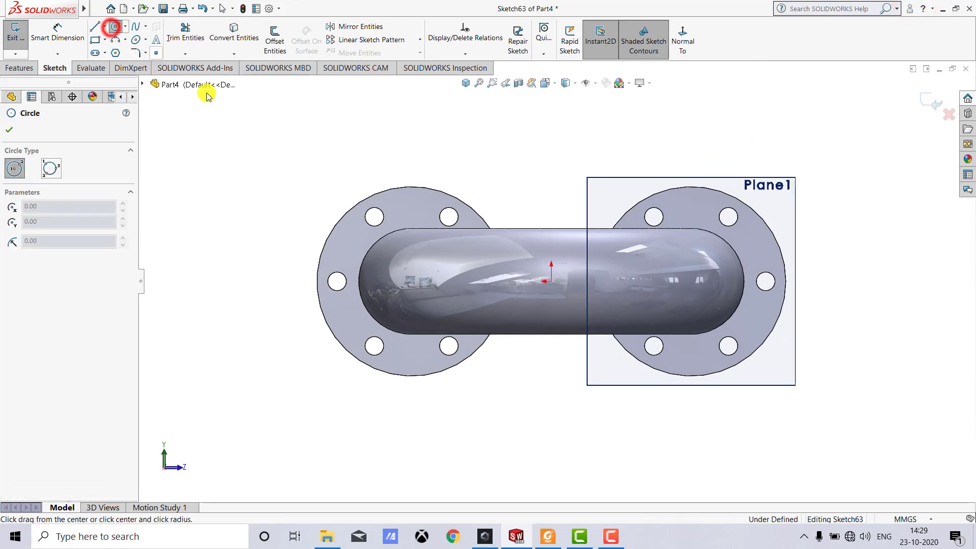
click(552, 281)
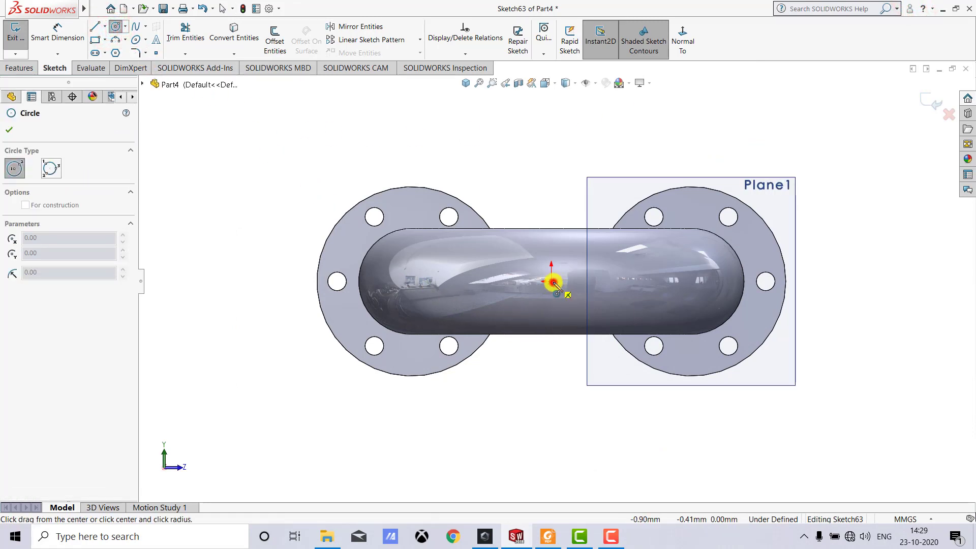
click(570, 321)
key(Escape)
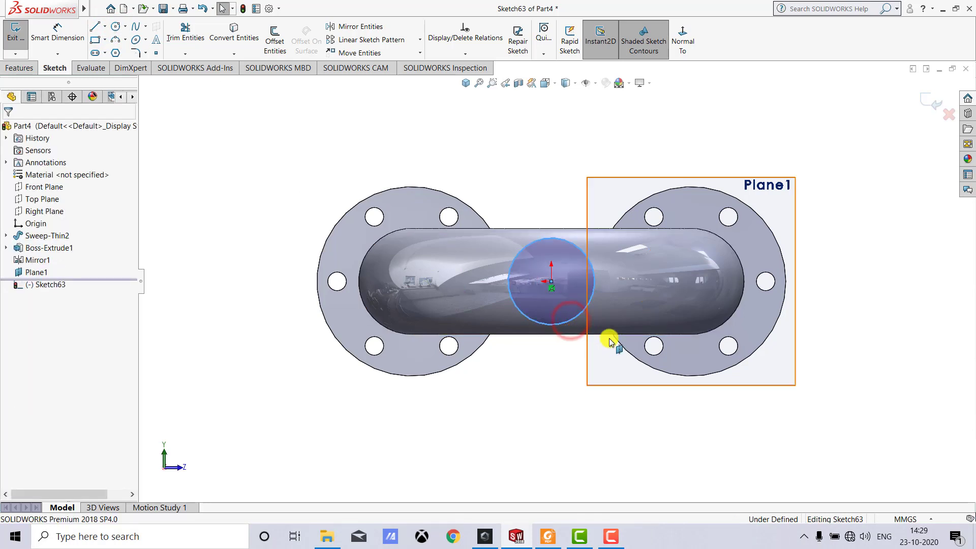
- Make the circle tangent to the upper silhouette edge of the pipe bend
click(564, 244)
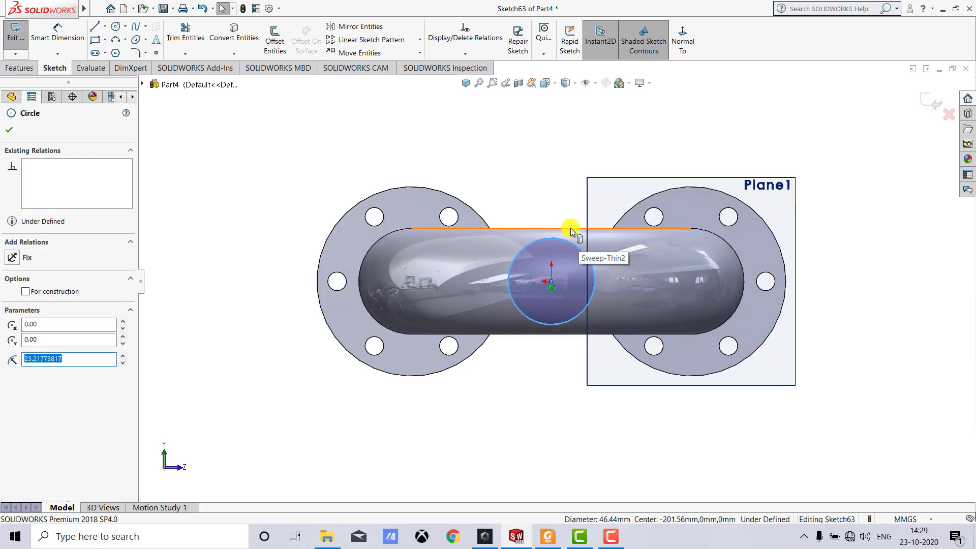
ctrl+click(570, 228)
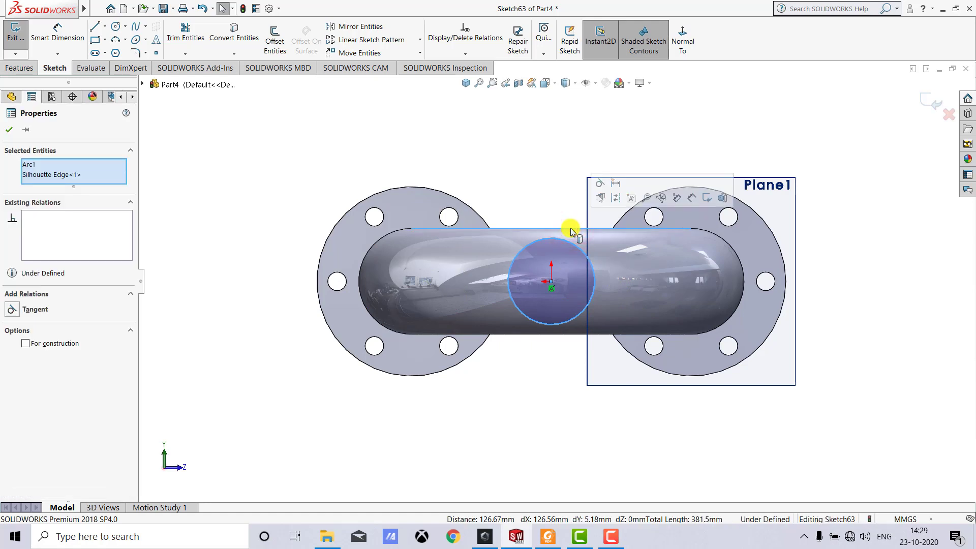
click(599, 184)
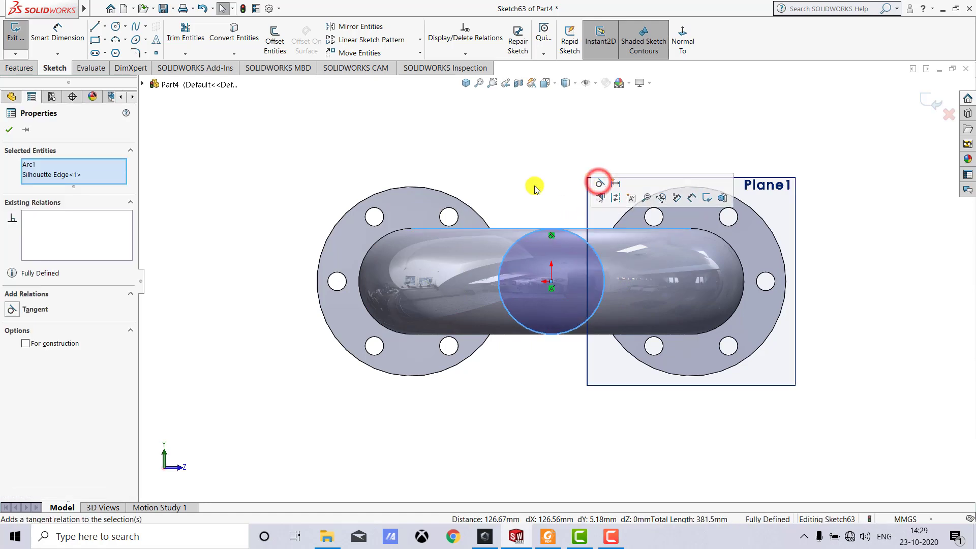
click(8, 131)
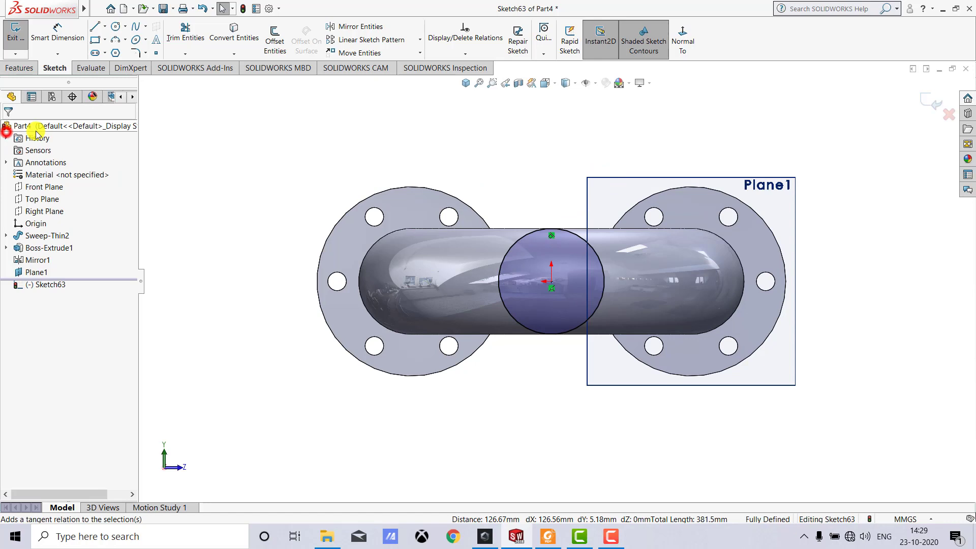
click(276, 134)
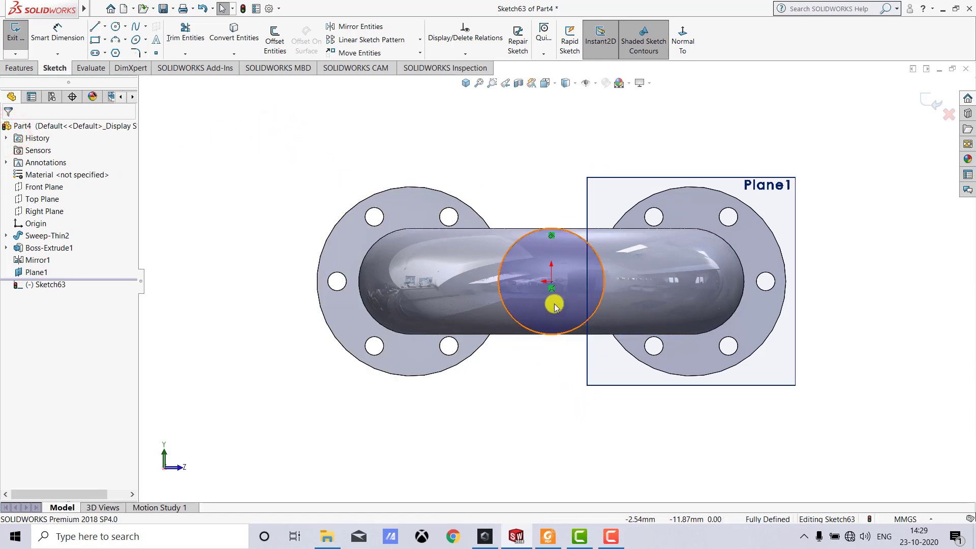
- Close the circle sketch and extrude it with the Up To Next end condition, merged into the pipe bend
click(21, 33)
click(464, 83)
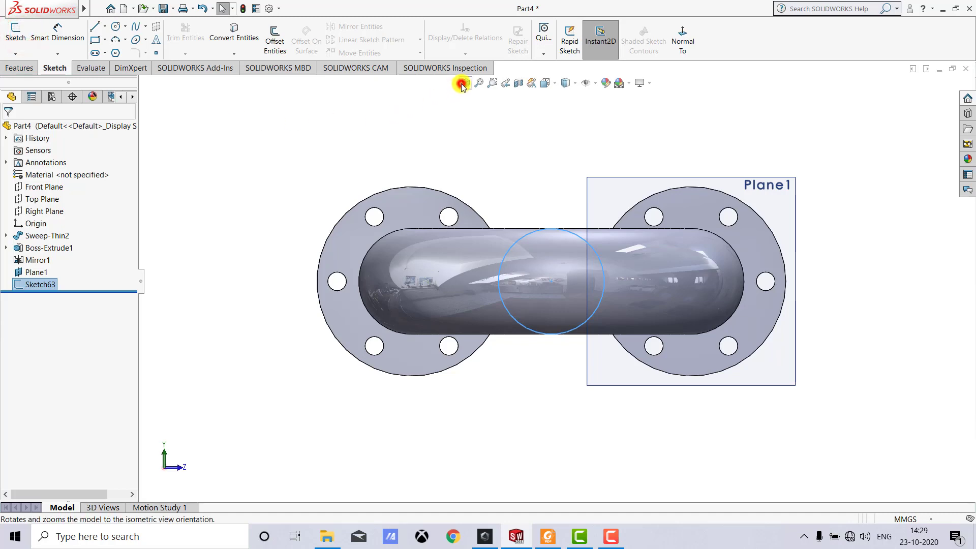
click(19, 68)
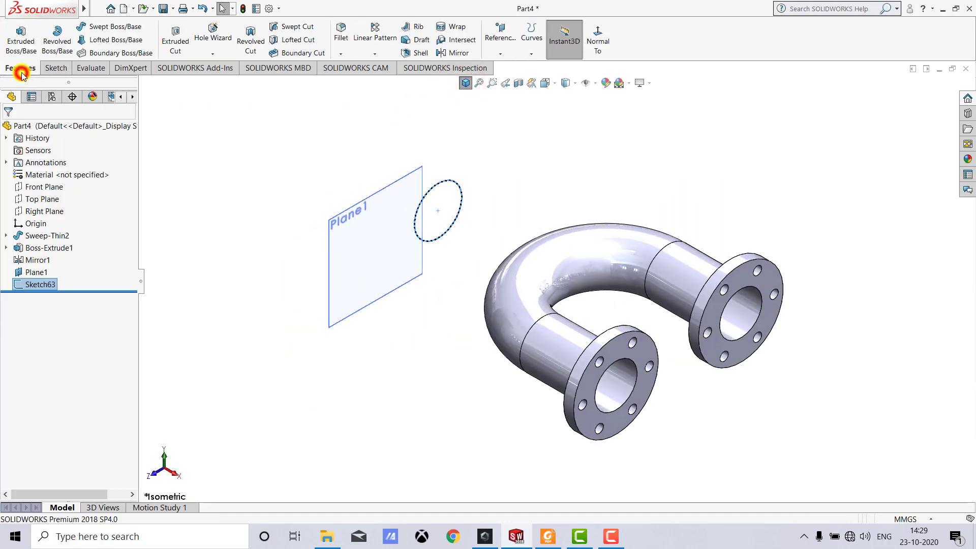
click(21, 40)
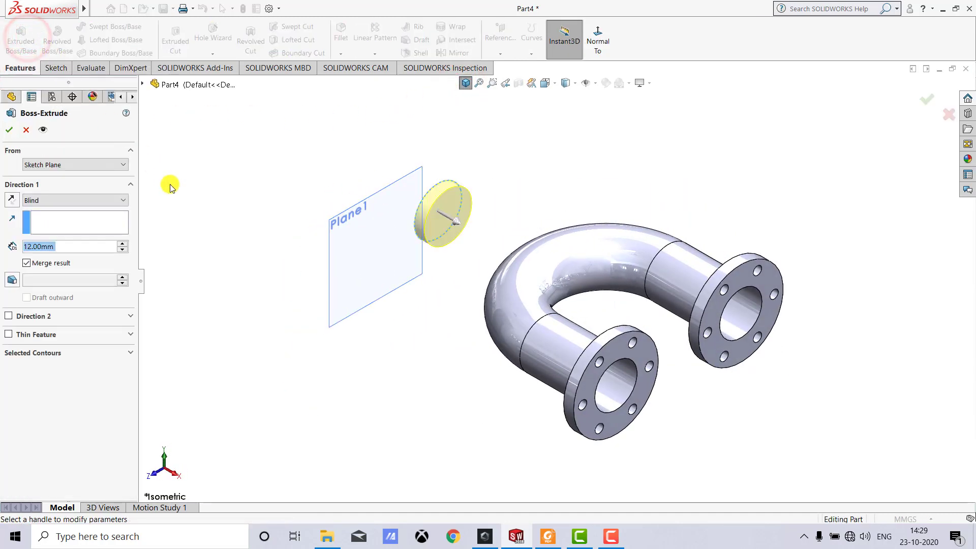
click(73, 201)
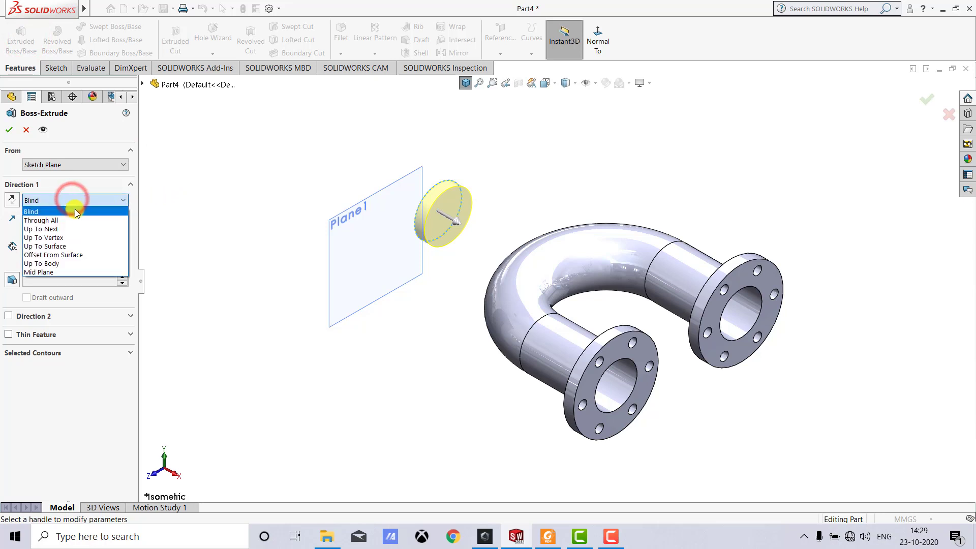
click(70, 229)
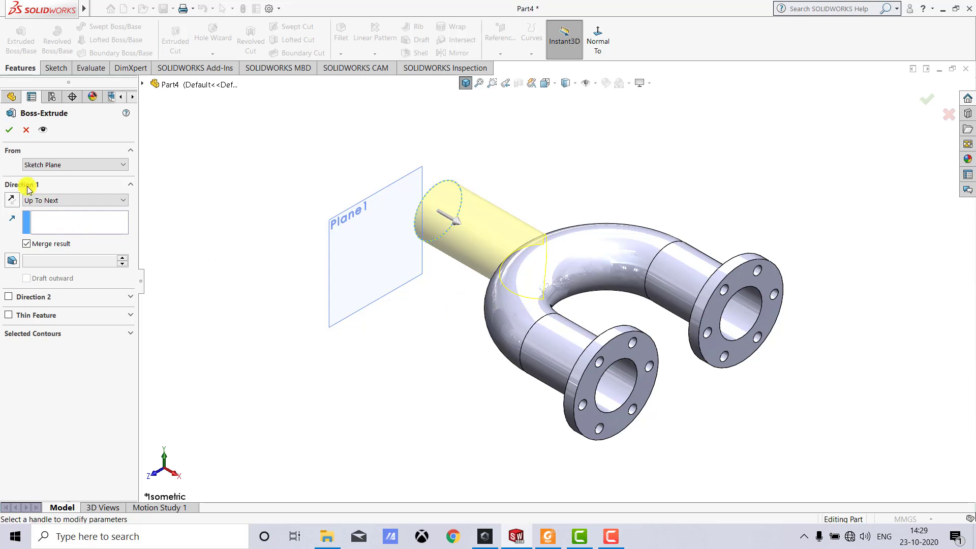
click(11, 129)
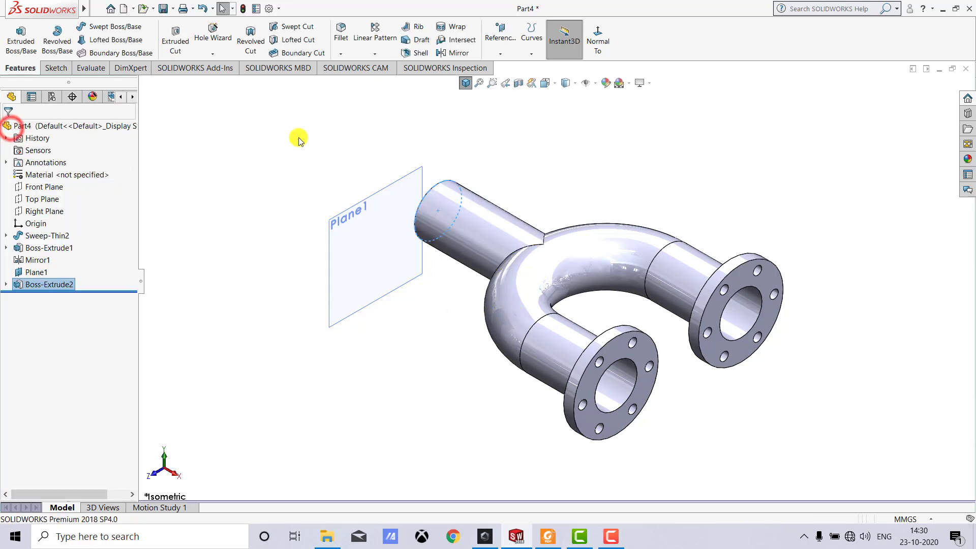
click(362, 131)
click(466, 84)
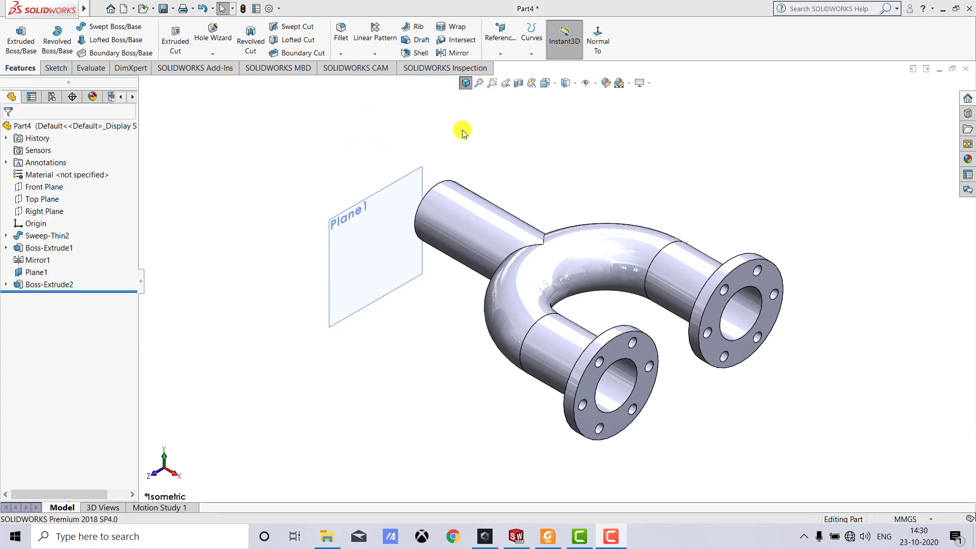
- Check the third branch in the Foxit Reader drawing and start a SOLIDWORKS sketch on the new branch's flat end face
middle_drag(440, 164, 473, 216)
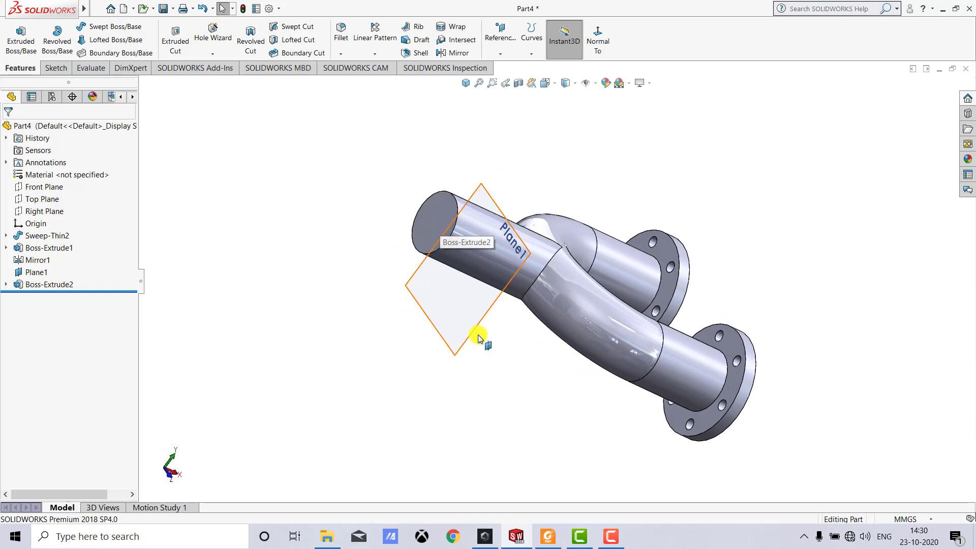
click(550, 538)
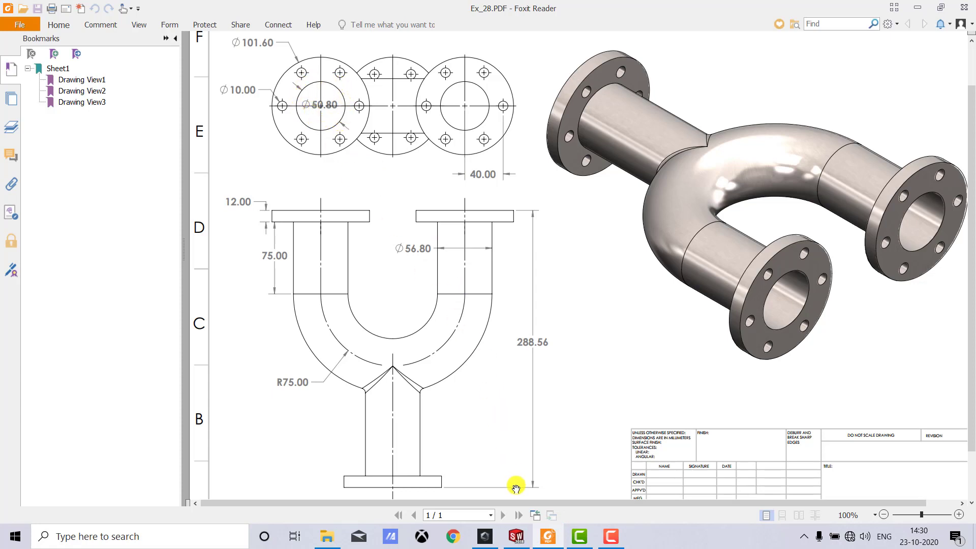
click(515, 536)
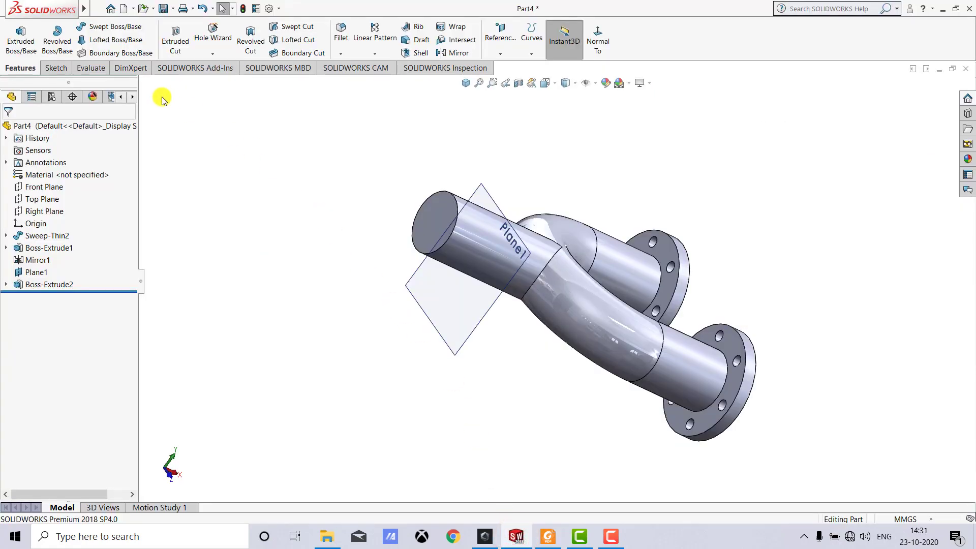
click(56, 68)
click(19, 39)
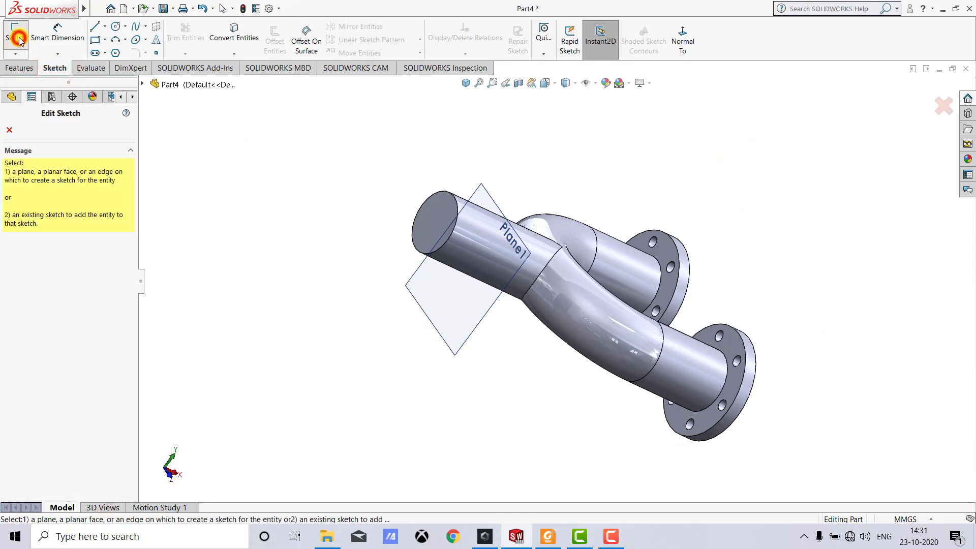
click(435, 216)
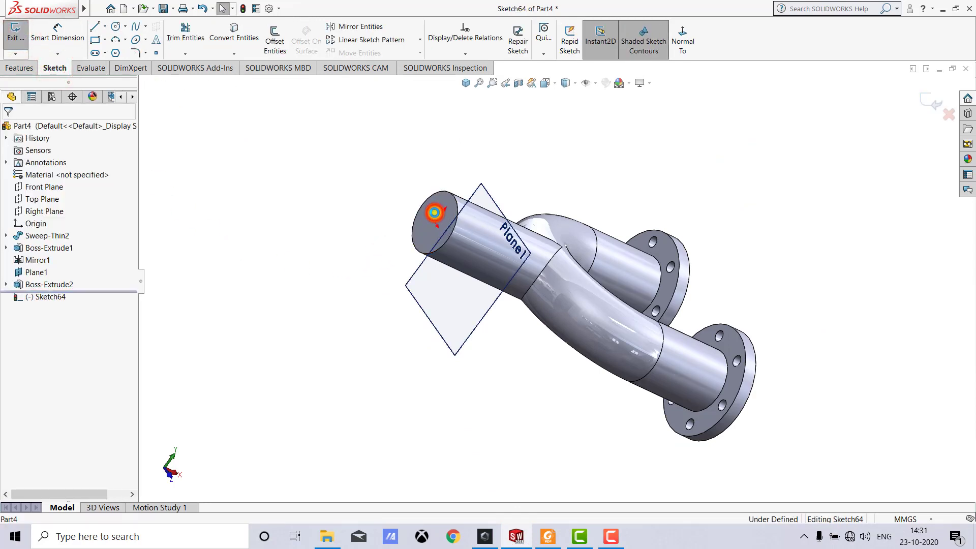
click(695, 39)
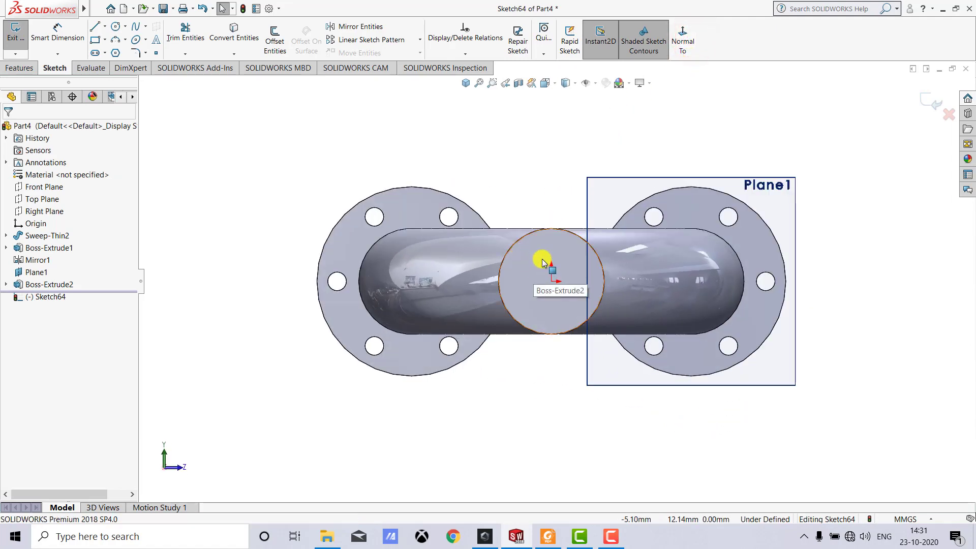
- Draw a bore circle about 46 mm in diameter at the centre of the branch's end face
click(117, 26)
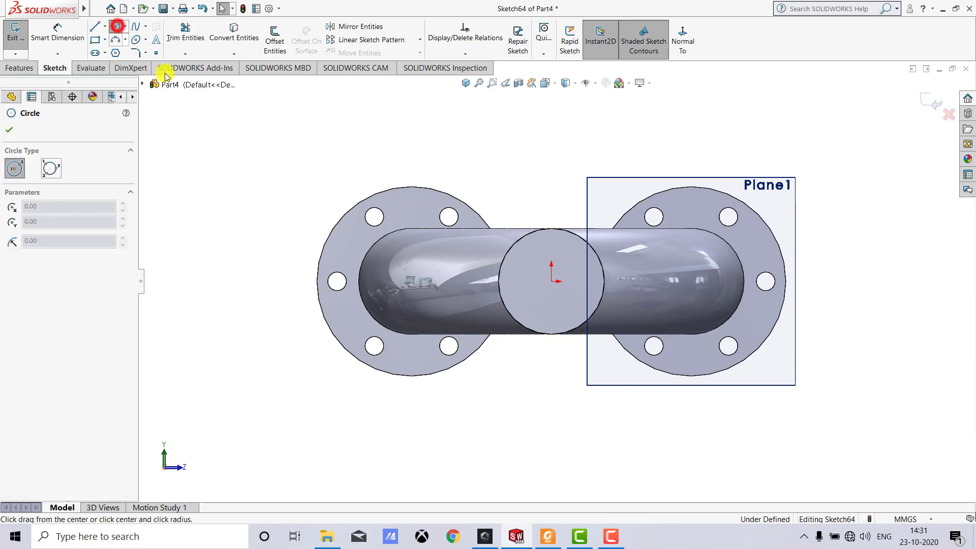
click(551, 281)
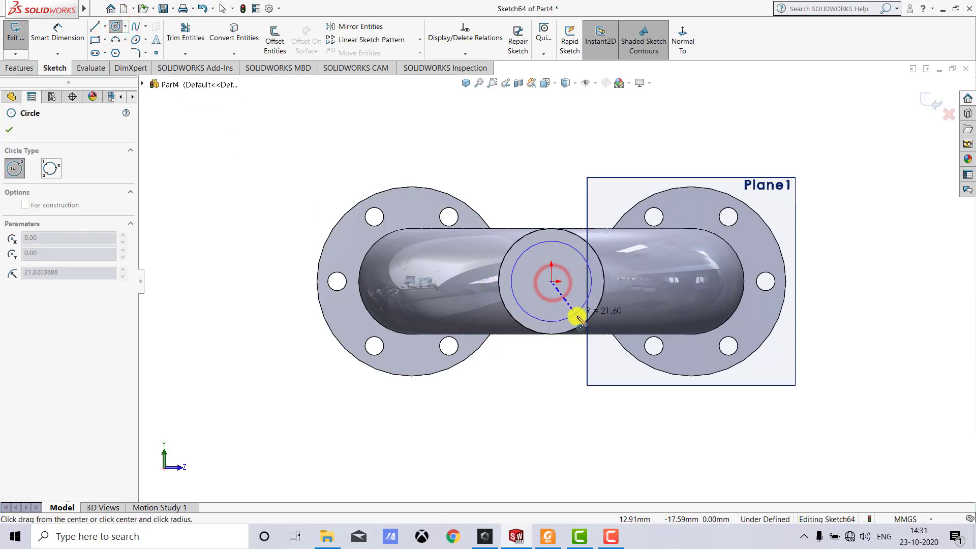
click(575, 316)
key(Escape)
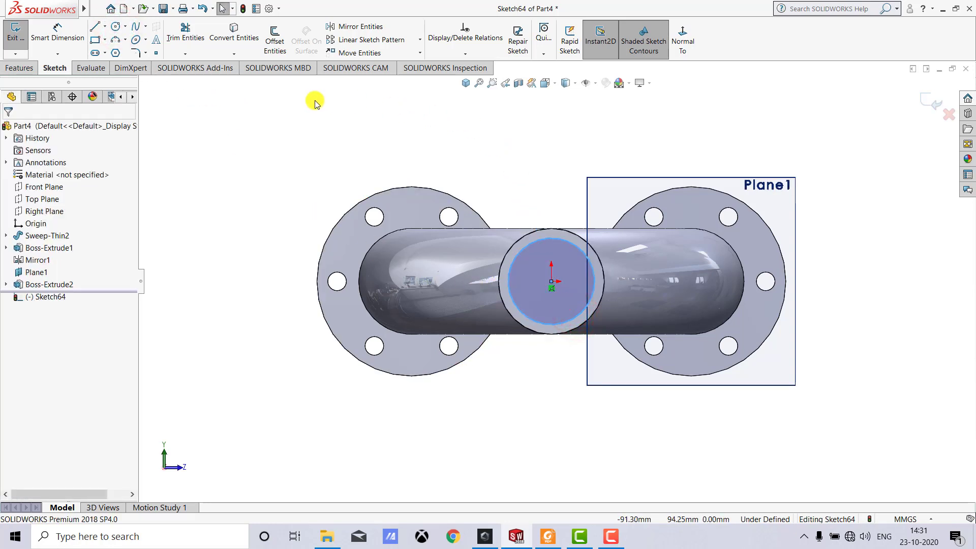
- Dimension the bore circle on the branch's end face with a diameter of 50.8 mm
click(57, 31)
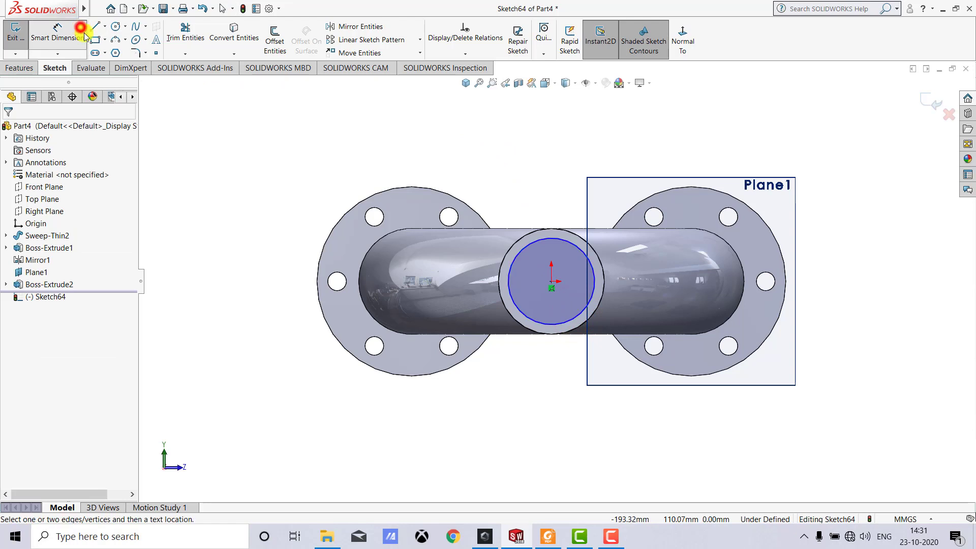
click(524, 249)
click(486, 179)
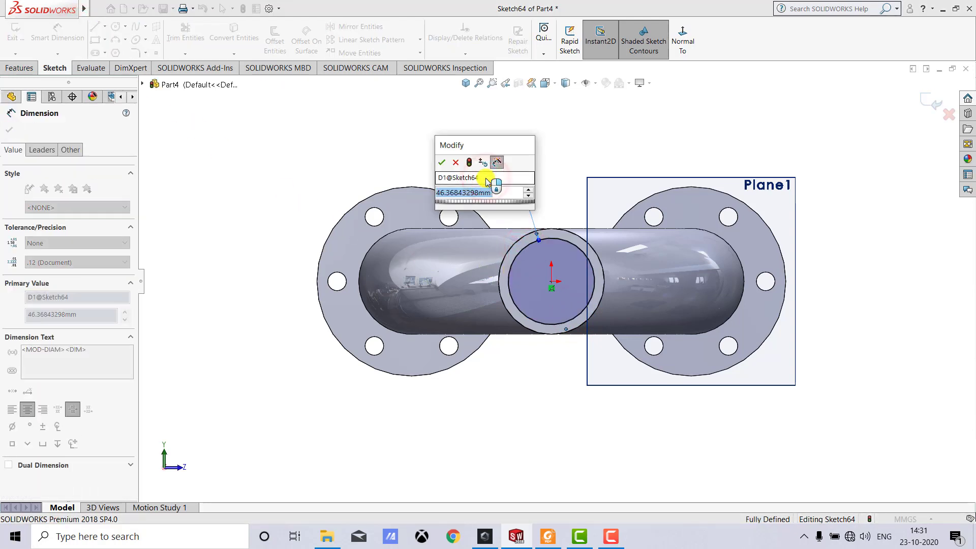
text(50.8)
key(Return)
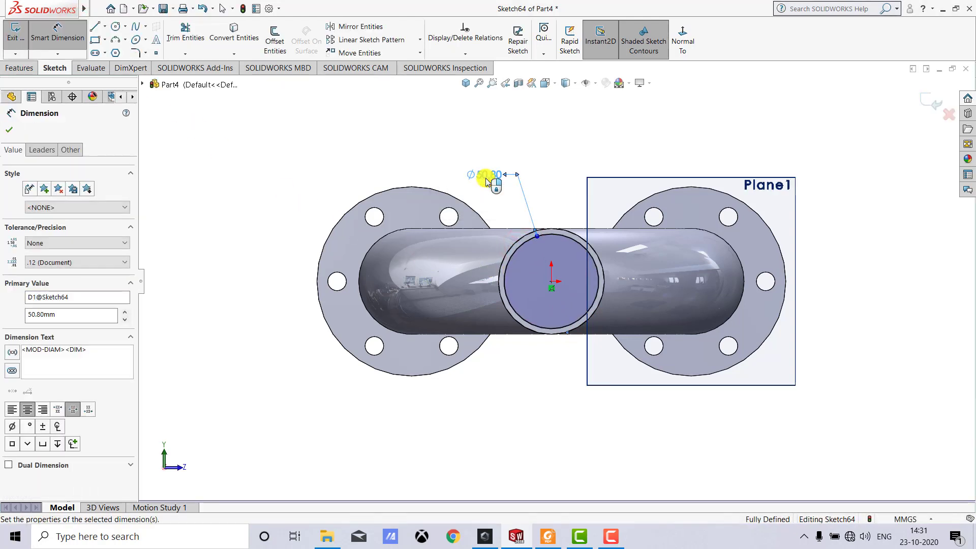
click(512, 148)
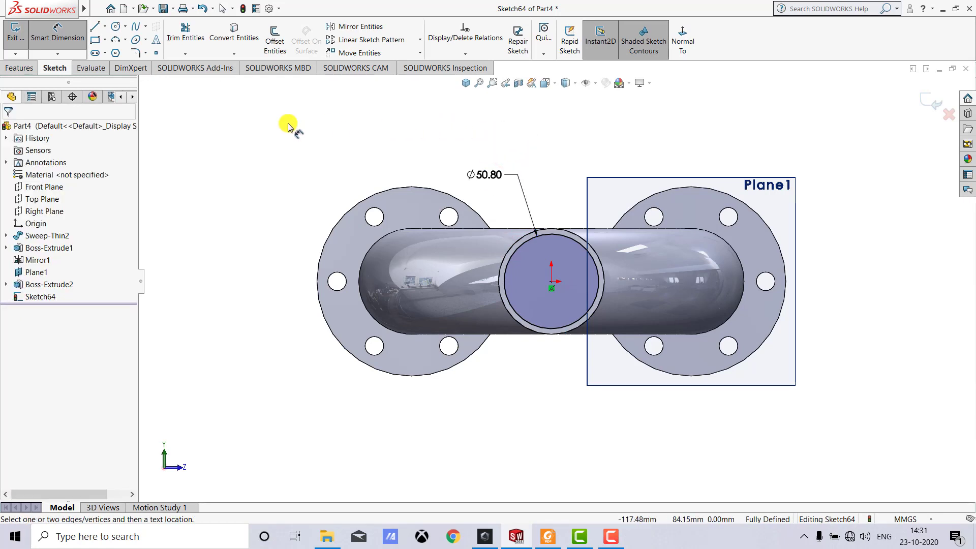
click(69, 31)
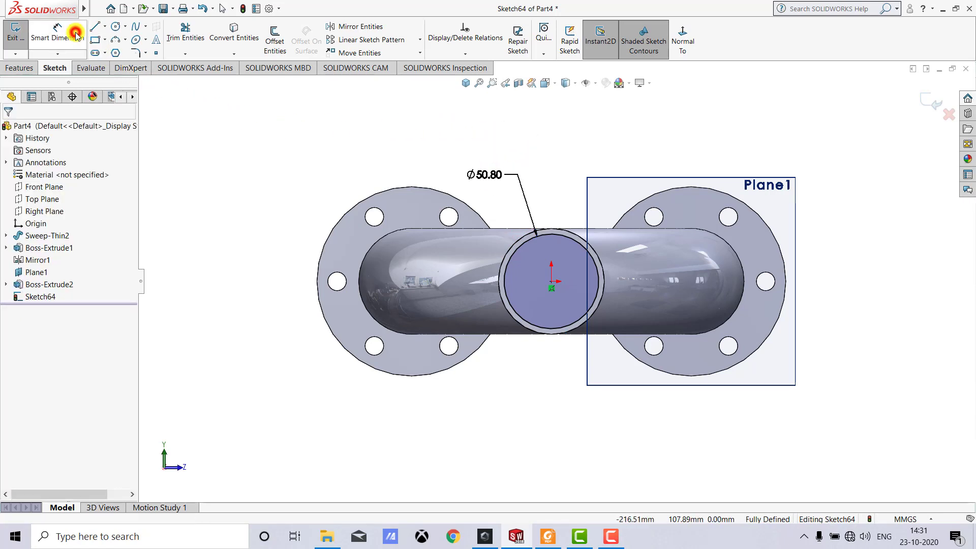
- Close the bore sketch and extrude-cut it with the Up To Surface end condition, ending at the pipe bend's inner face
click(15, 38)
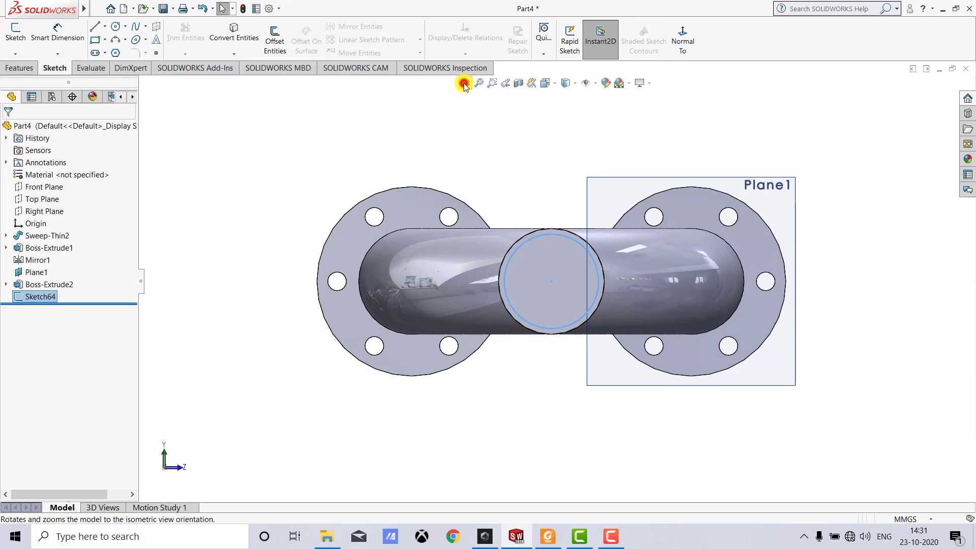
click(464, 82)
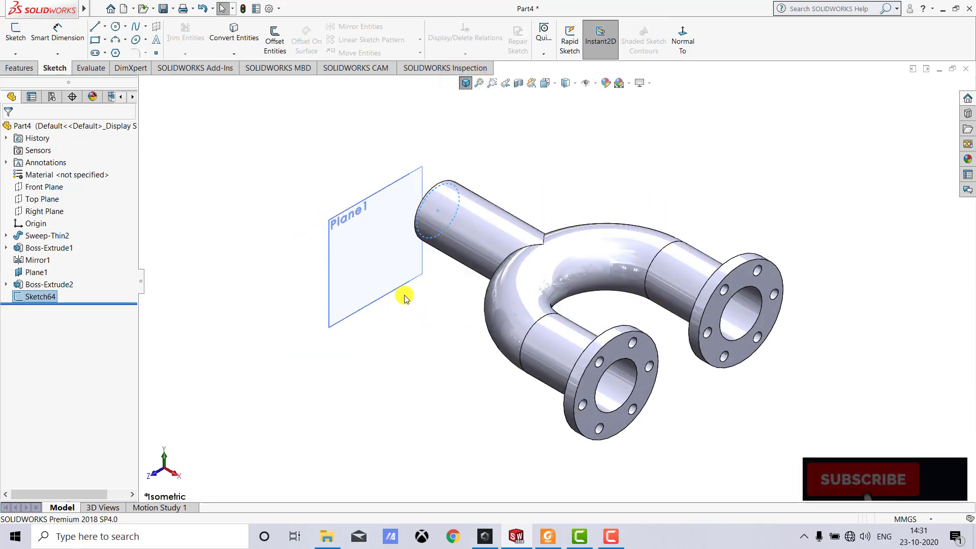
click(19, 68)
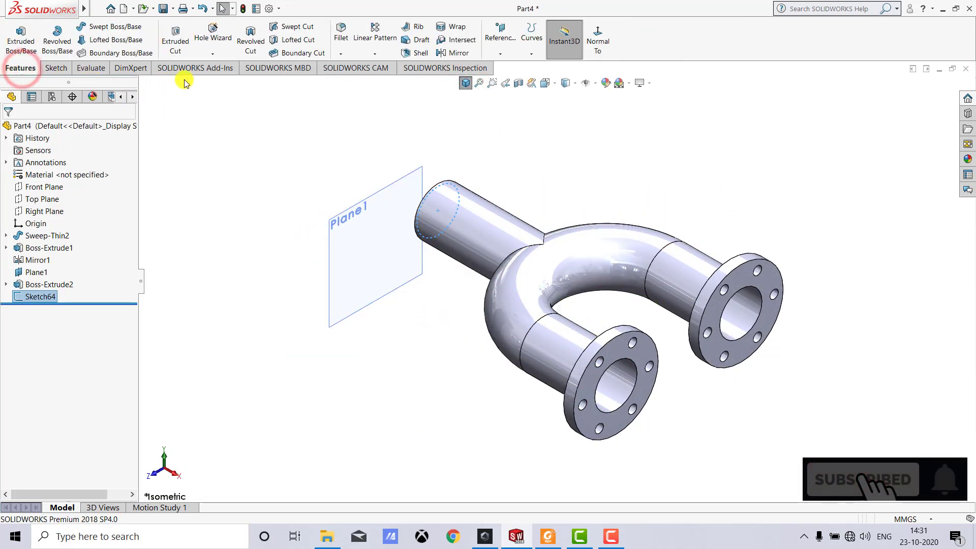
click(176, 39)
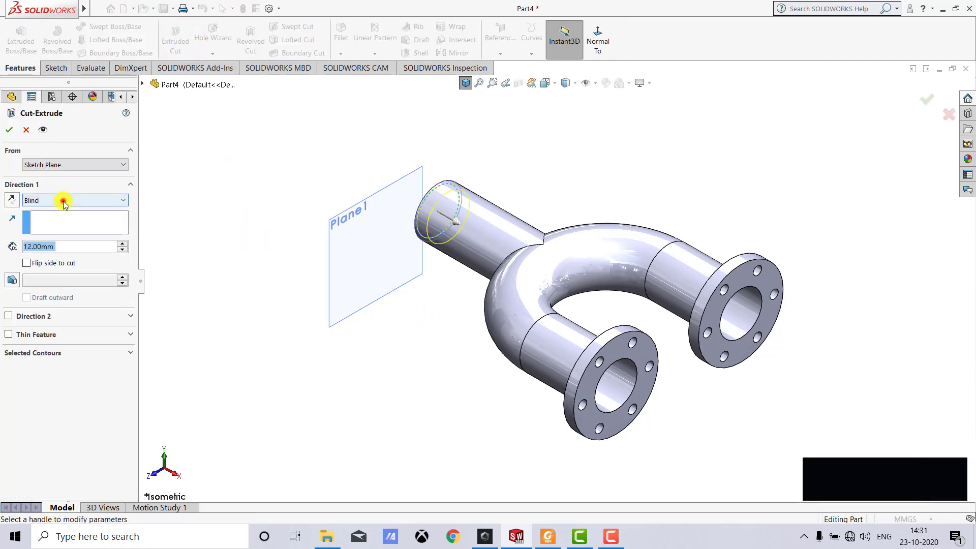
click(63, 202)
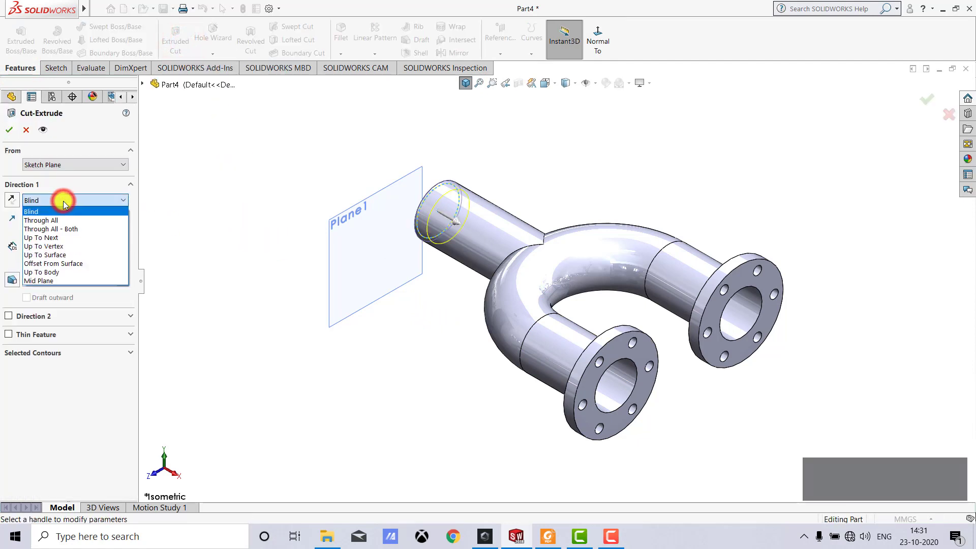
click(60, 255)
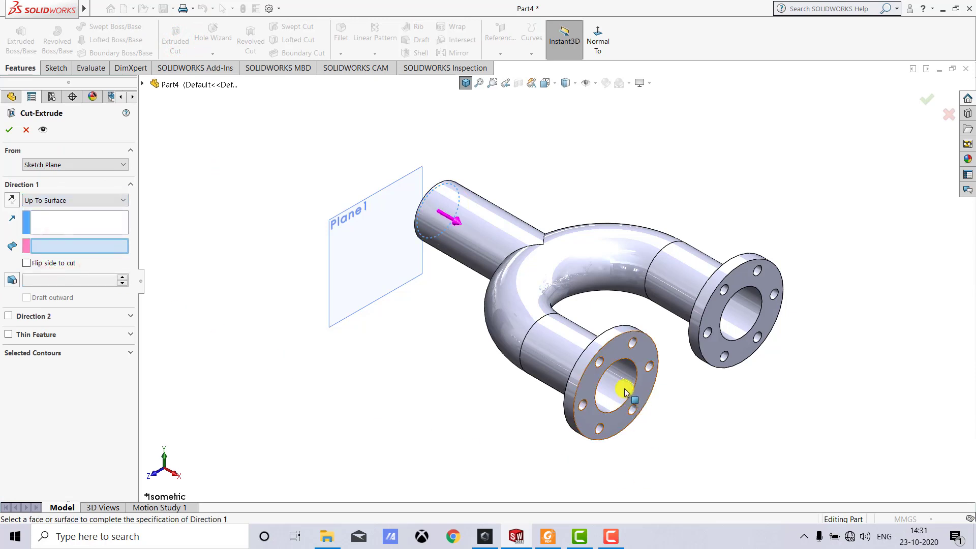
middle_drag(674, 437, 640, 390)
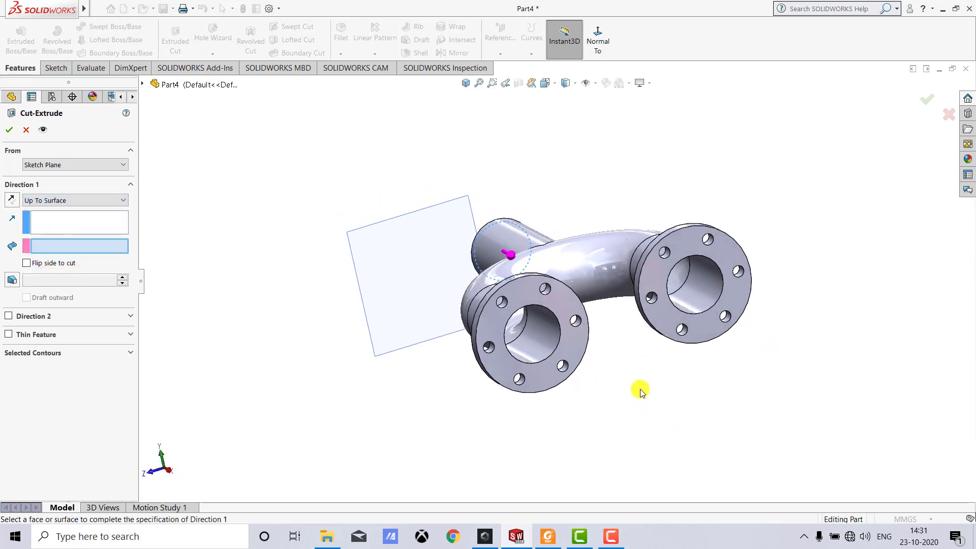
click(510, 334)
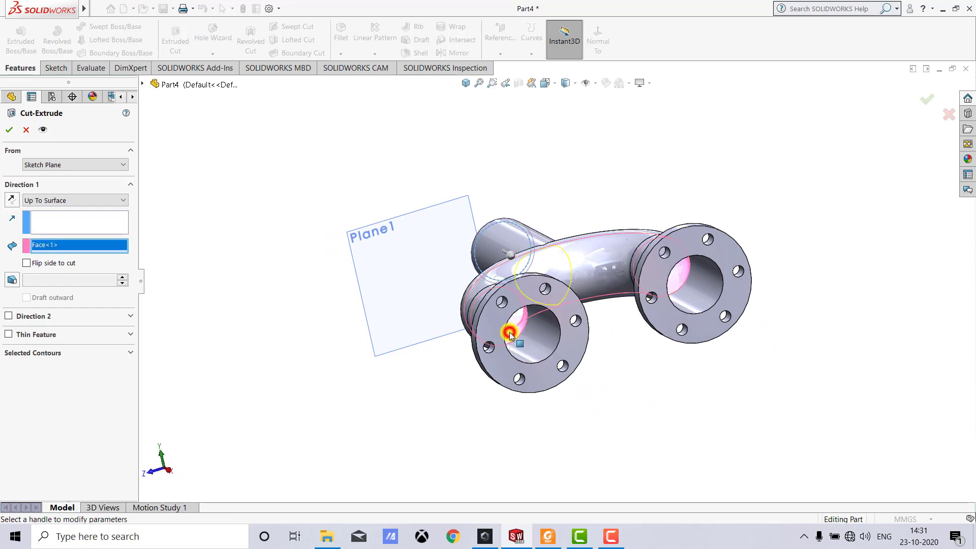
click(9, 130)
click(403, 147)
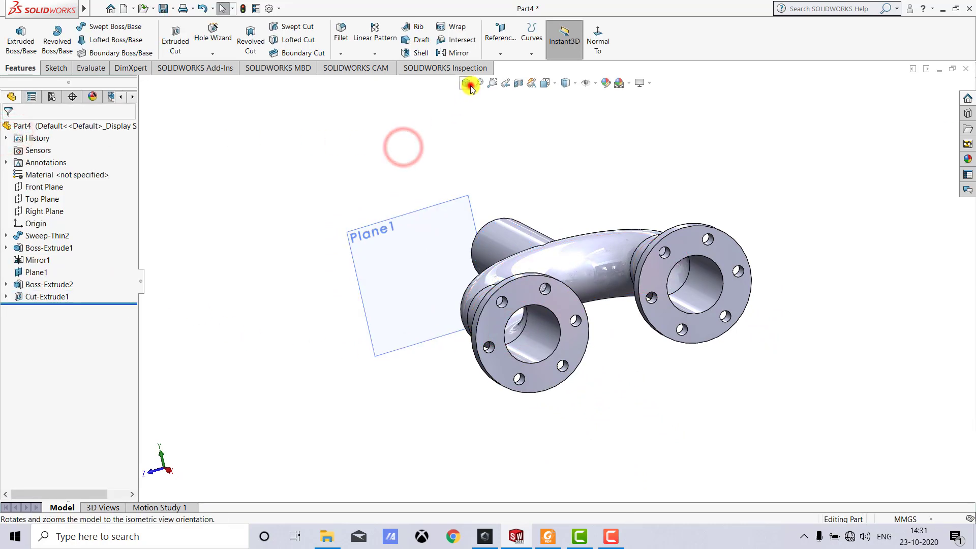
- Inspect the branch's bore in a temporary section view through the Front Plane and the Top Plane
click(468, 86)
click(518, 84)
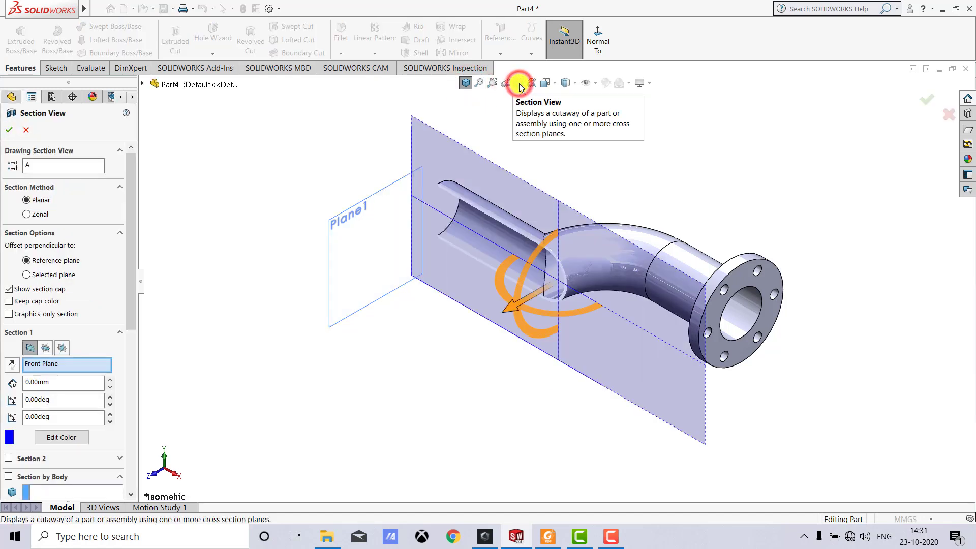
click(45, 348)
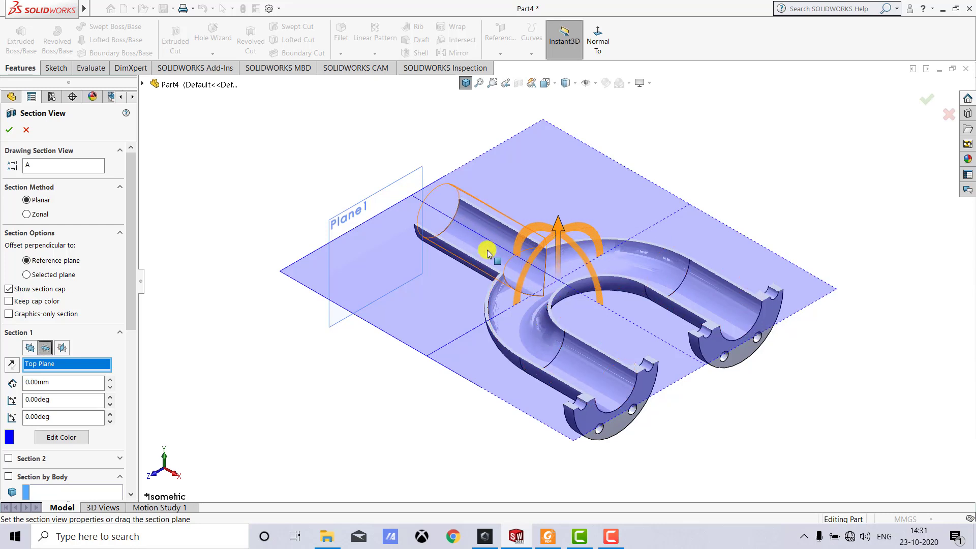
click(28, 130)
click(370, 126)
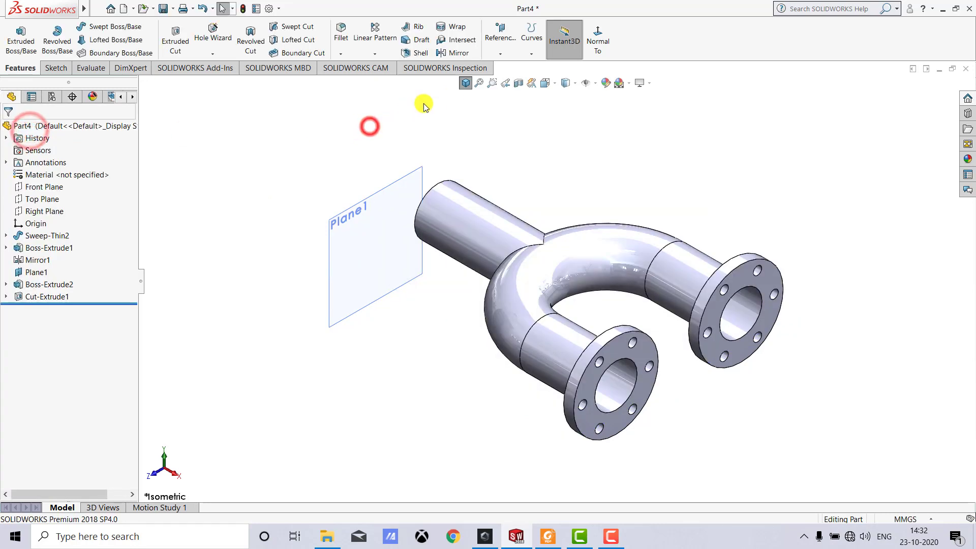
click(467, 84)
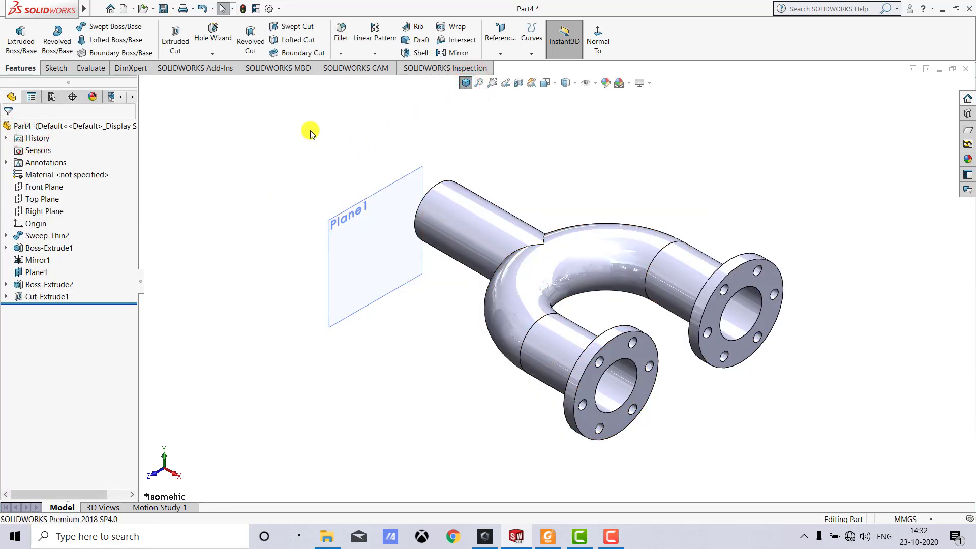
- Start a sketch on the third branch's ring-shaped end face and convert its inner bore edge into a sketch circle
click(56, 68)
click(15, 31)
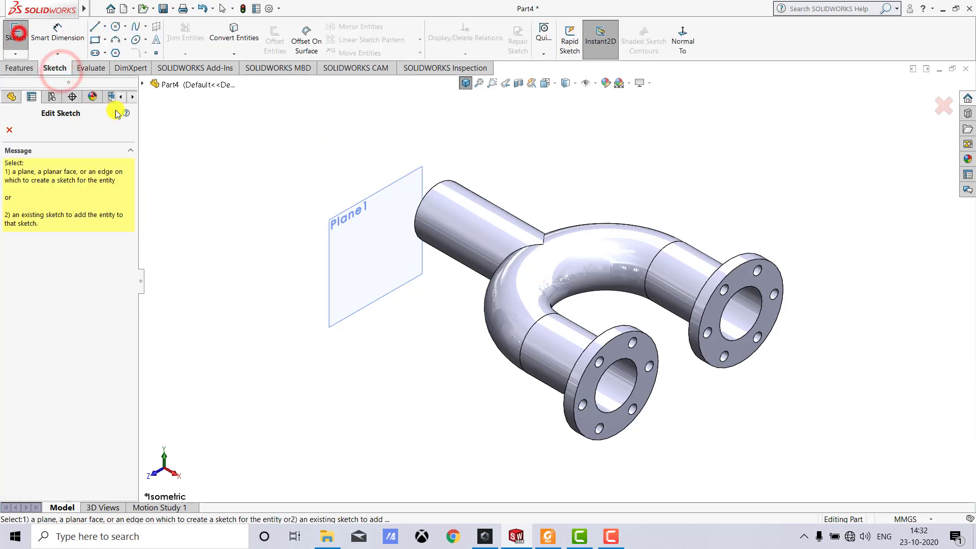
mouse_move(254, 233)
middle_down()
mouse_move(311, 207)
mouse_move(404, 227)
mouse_move(532, 233)
middle_up()
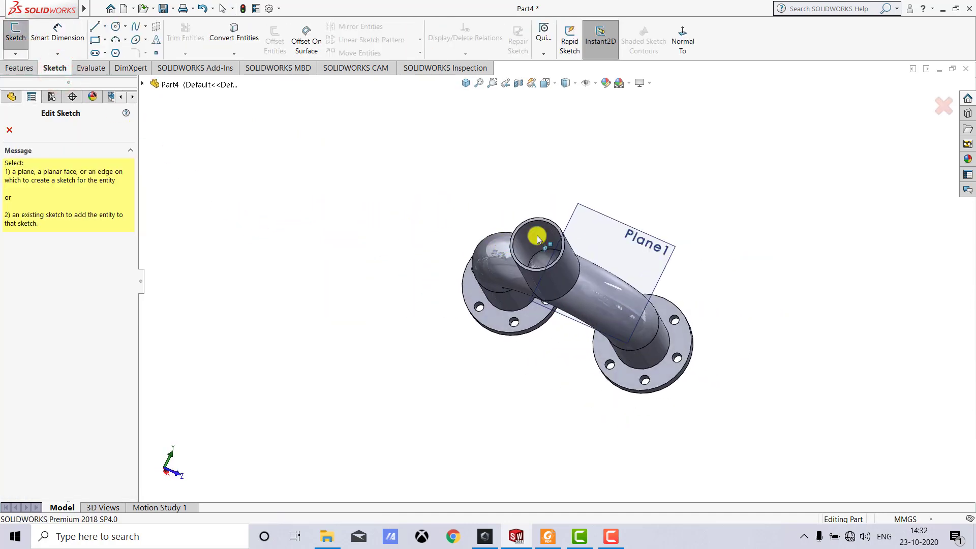
scroll(539, 231, down, 5)
click(516, 227)
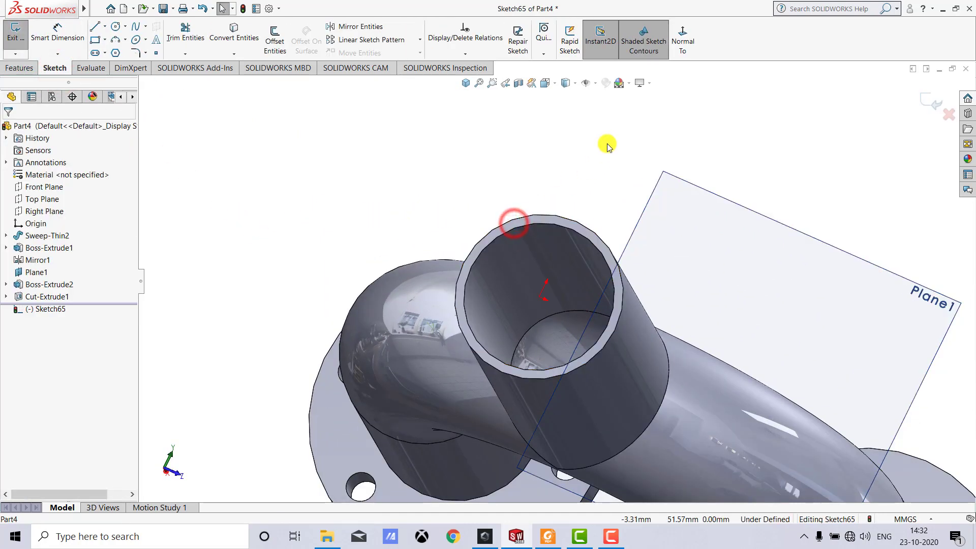
click(683, 42)
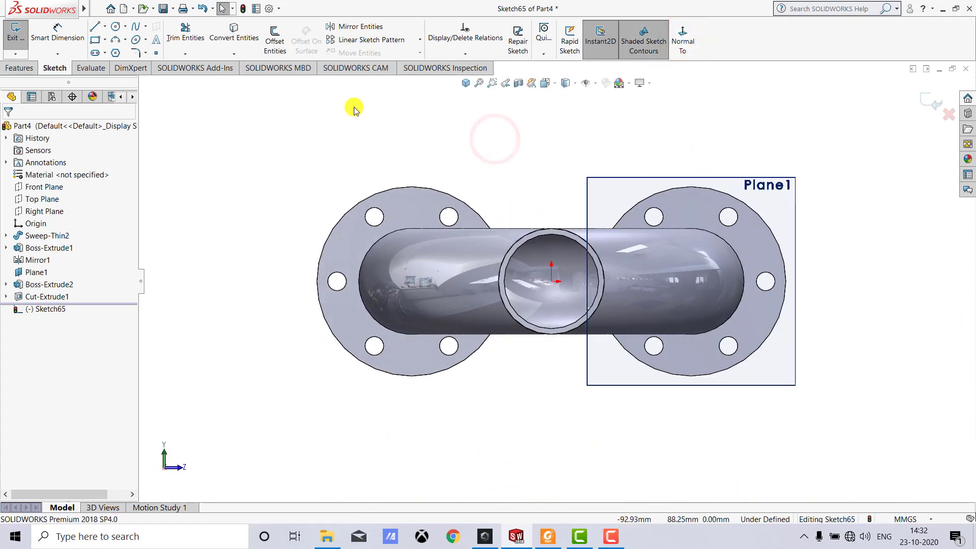
click(241, 34)
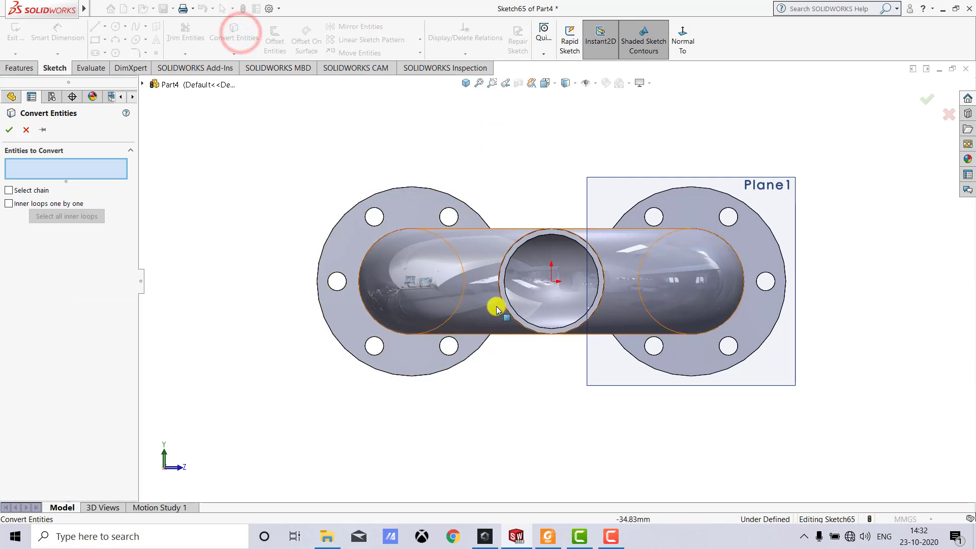
click(523, 243)
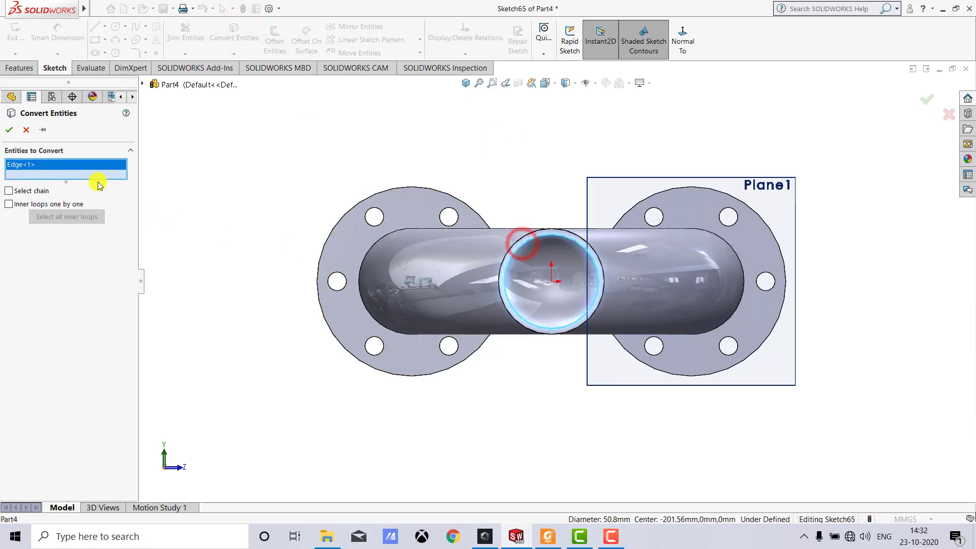
click(11, 130)
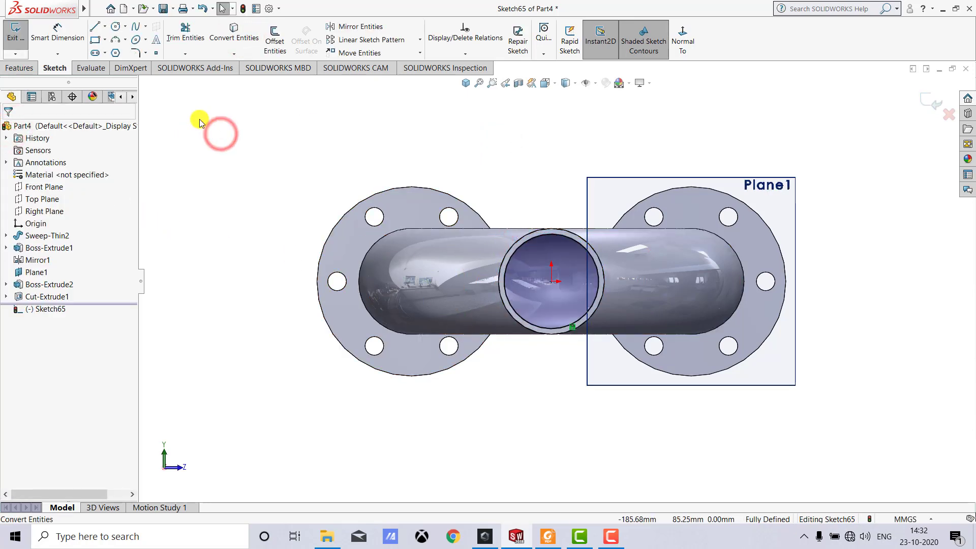
- Draw a flange circle about 102 mm in diameter centred on the branch's bore
click(115, 25)
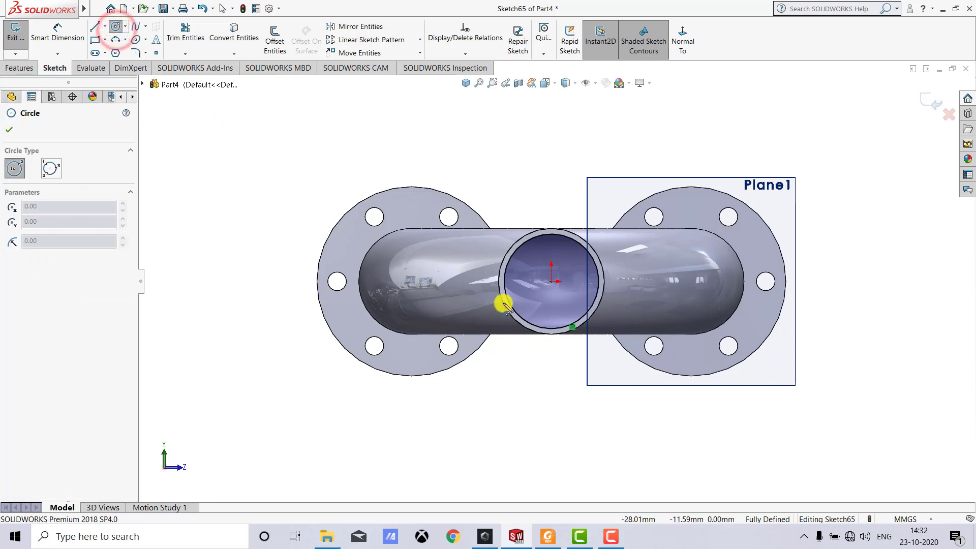
click(552, 282)
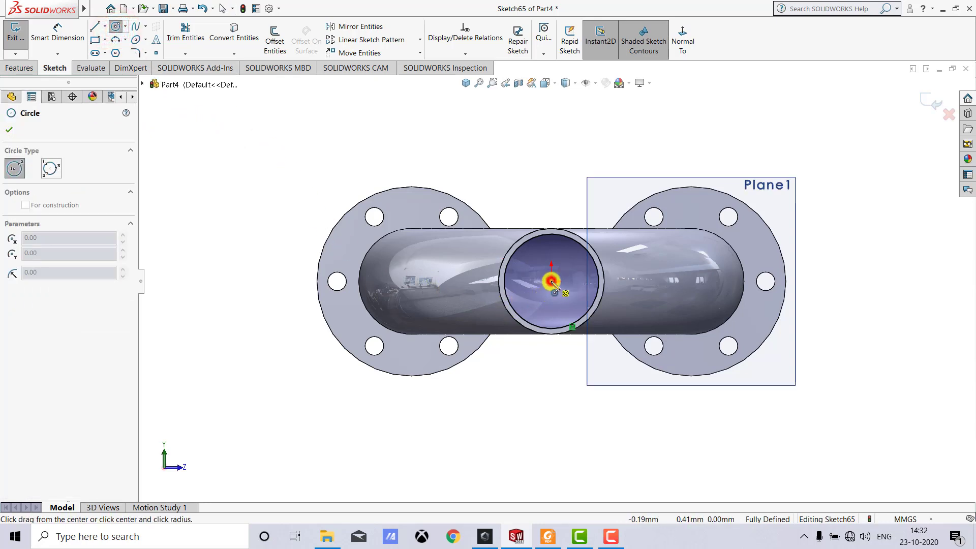
click(580, 377)
key(Escape)
- Dimension the flange circle with a diameter of 101.6 mm
click(73, 34)
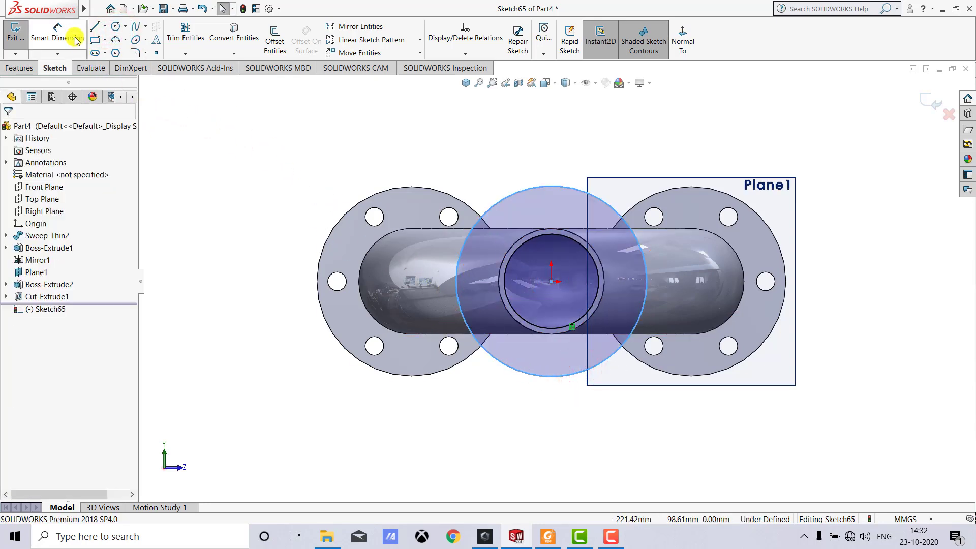
click(528, 188)
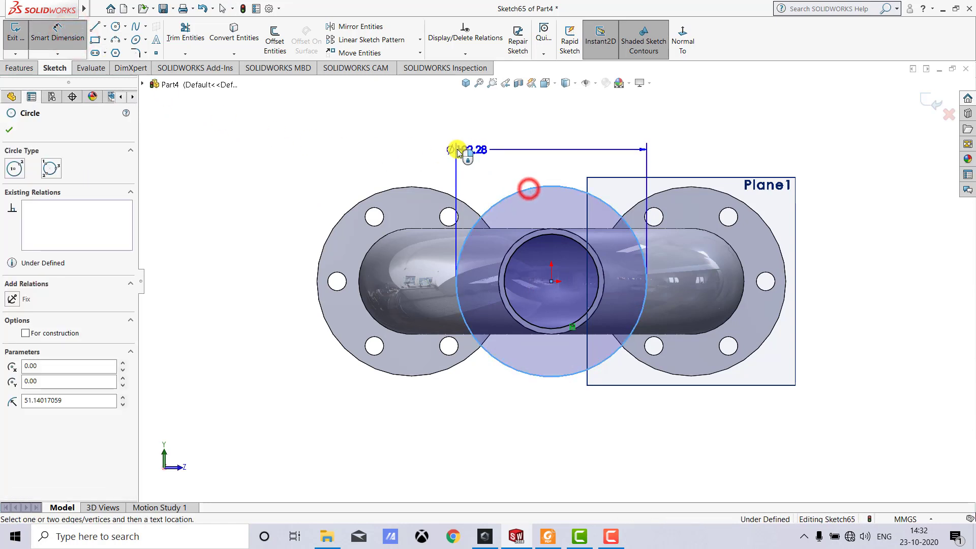
click(428, 146)
text(10)
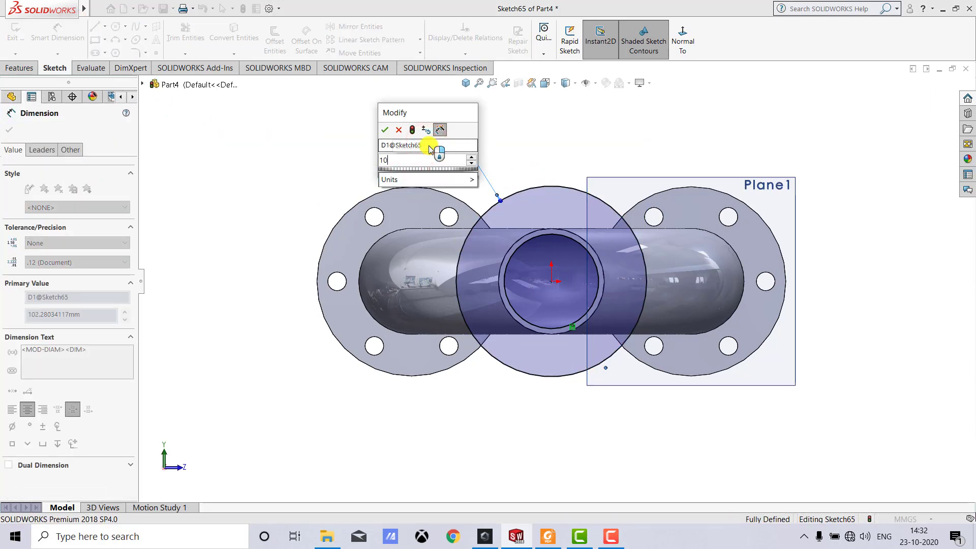
text(1.6)
key(Return)
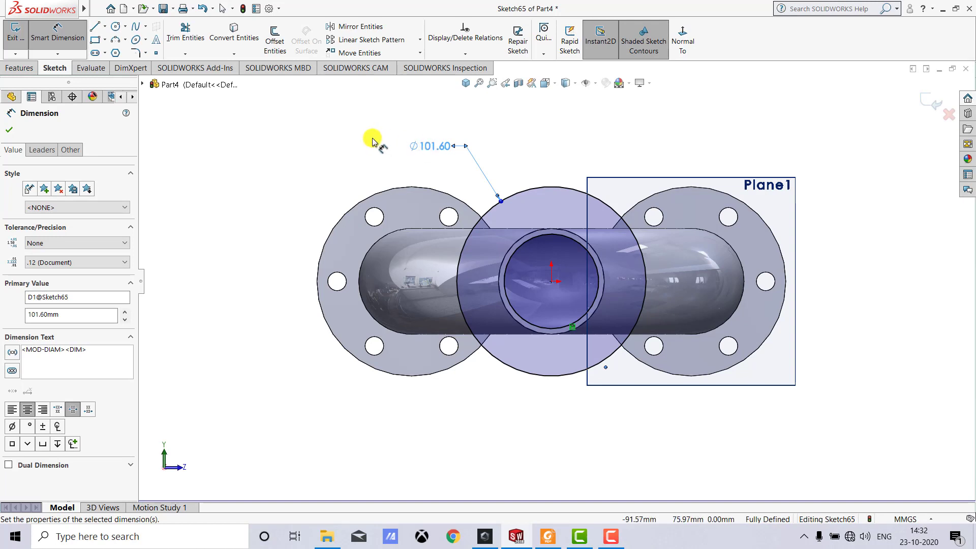
click(362, 141)
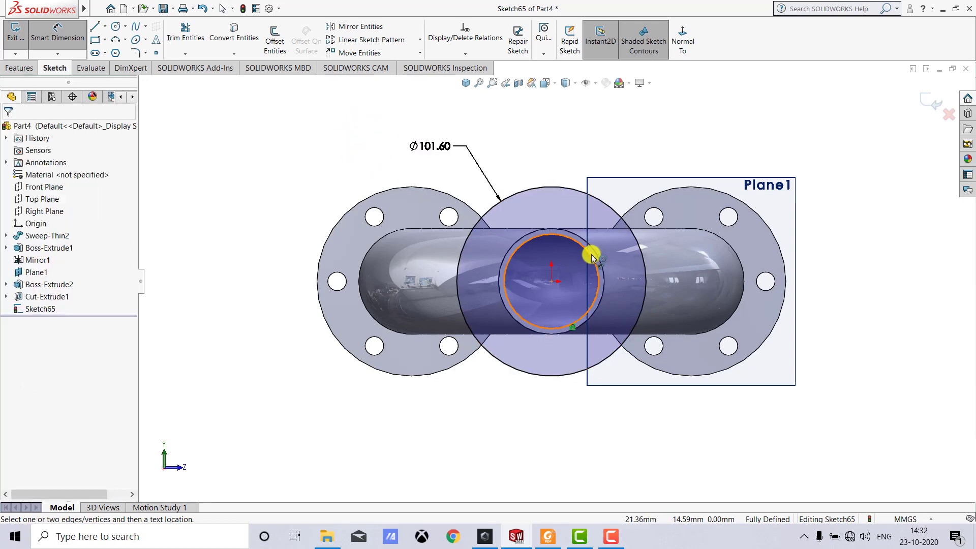
- Draw a bolt-hole circle about 8 mm in diameter inside the flange circle, about 40 mm horizontally from the origin on the Plane1 side
scroll(590, 254, down, 2)
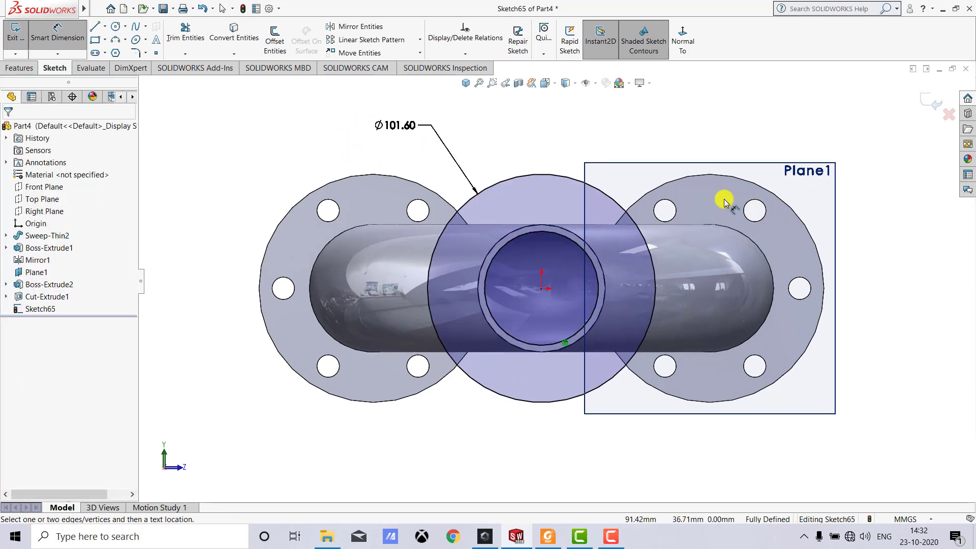
click(75, 37)
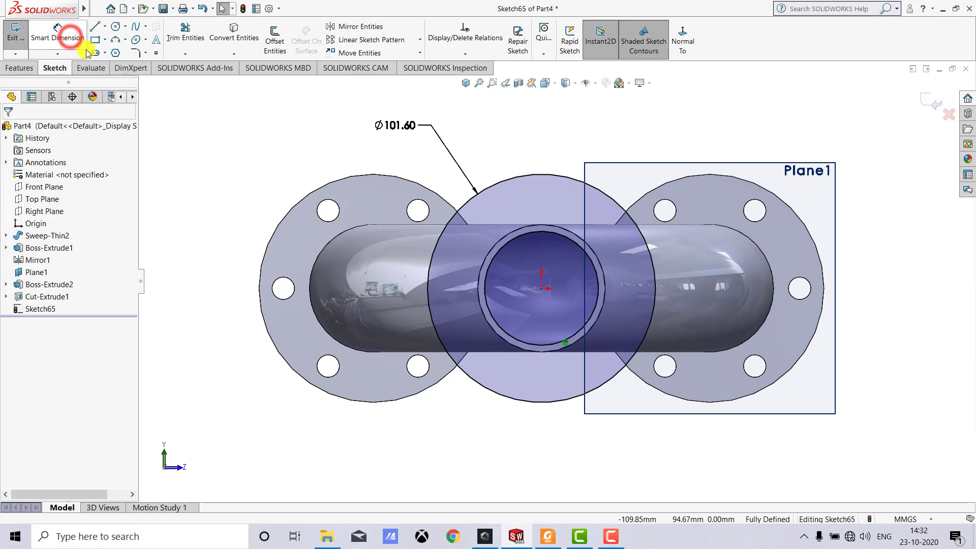
click(116, 30)
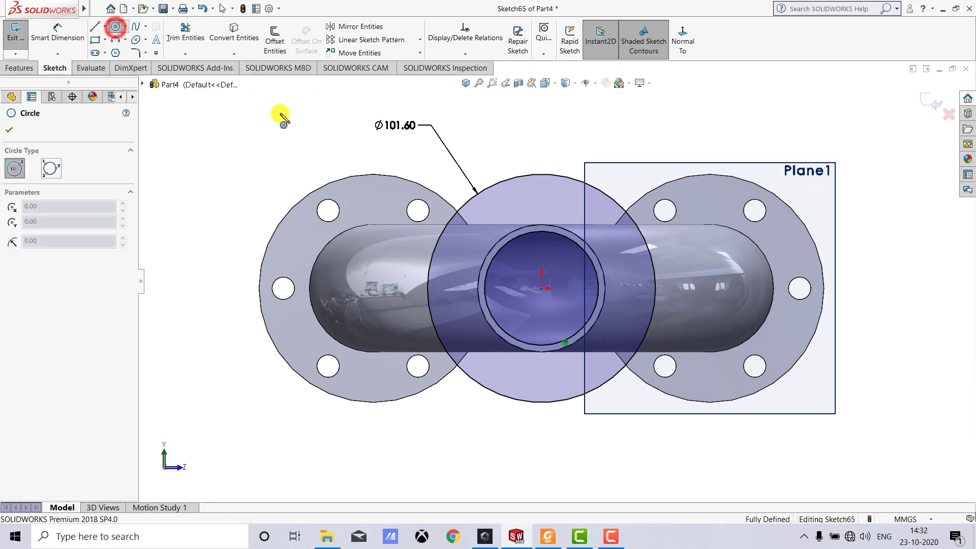
click(630, 288)
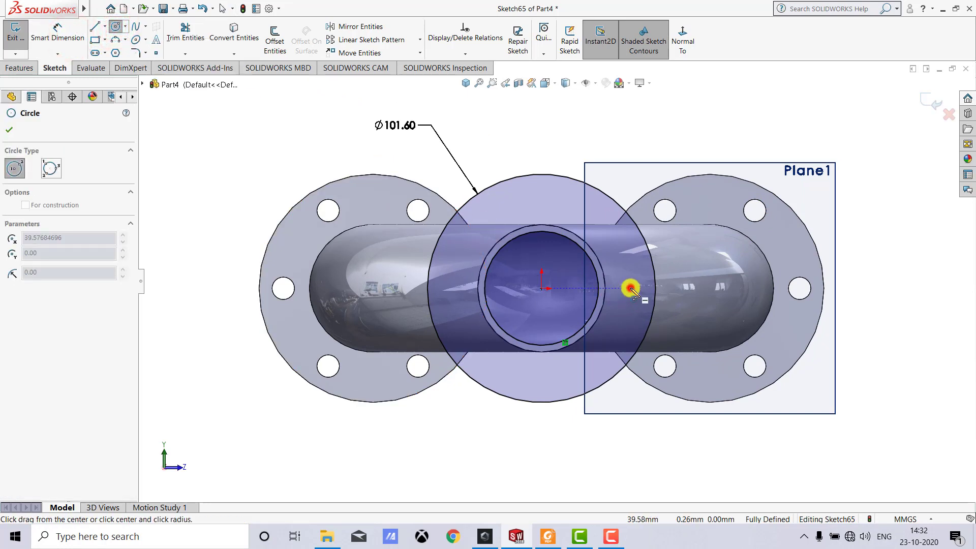
click(632, 297)
key(Escape)
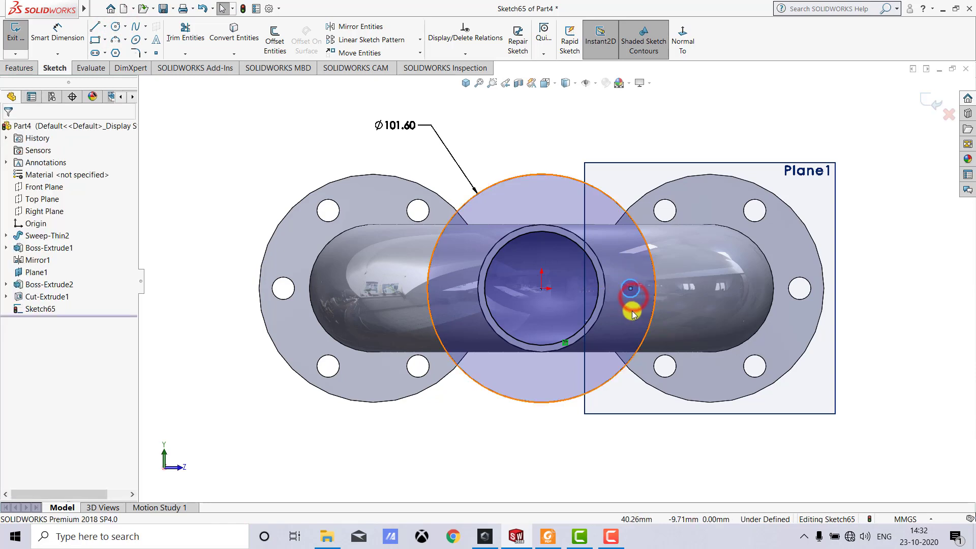
- Dimension the bolt-hole circle with a diameter of 10 mm
click(73, 31)
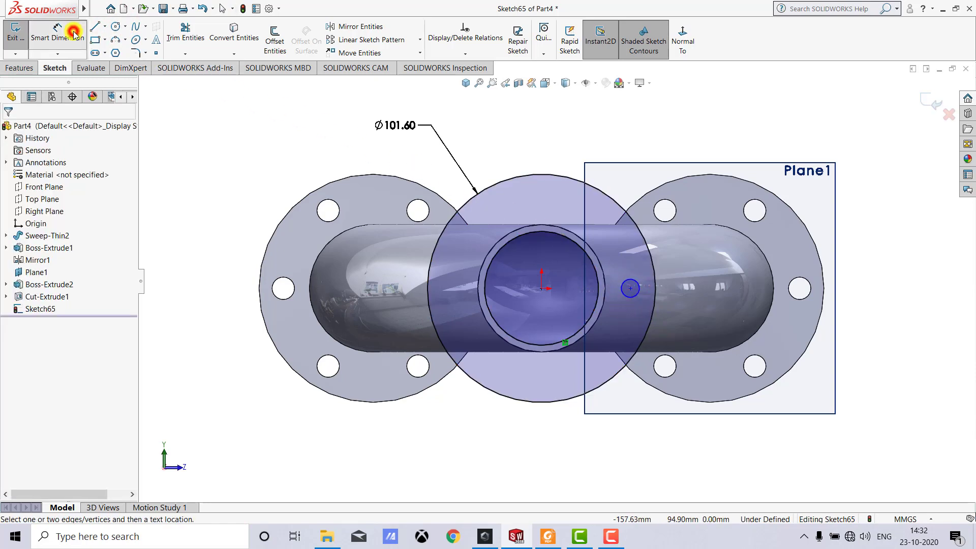
click(628, 301)
click(665, 443)
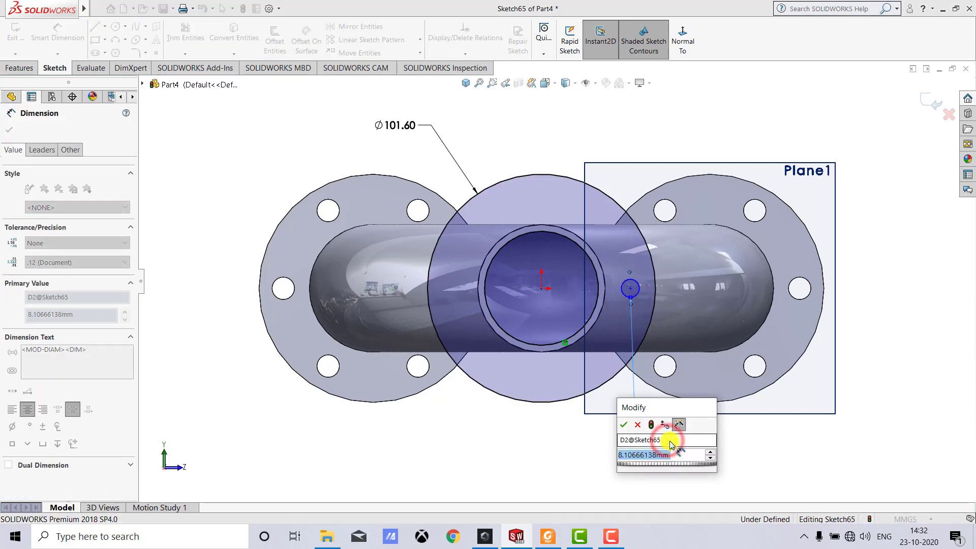
text(10)
key(Return)
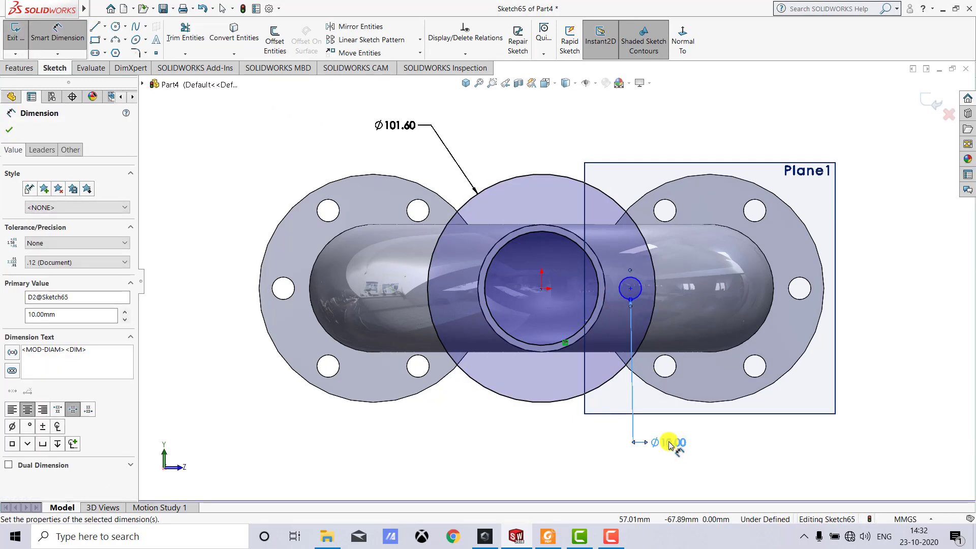
- Dimension the horizontal distance between the bolt-hole circle's centre and the origin as 40 mm
click(724, 450)
click(630, 288)
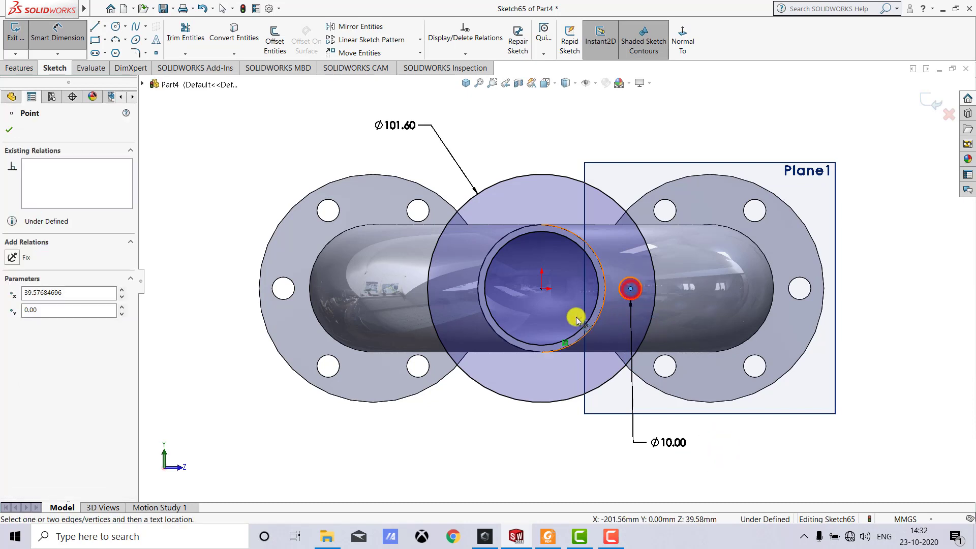
click(541, 289)
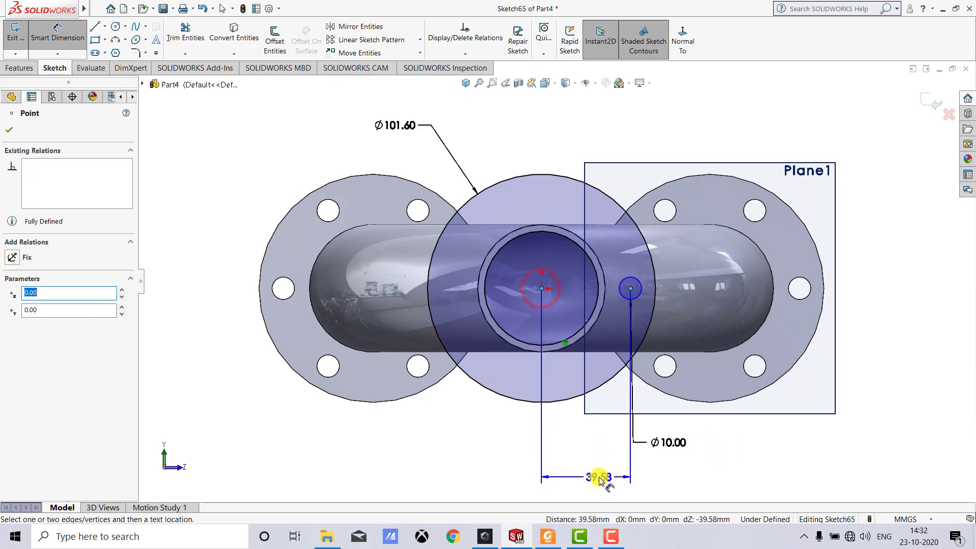
click(598, 478)
text(4)
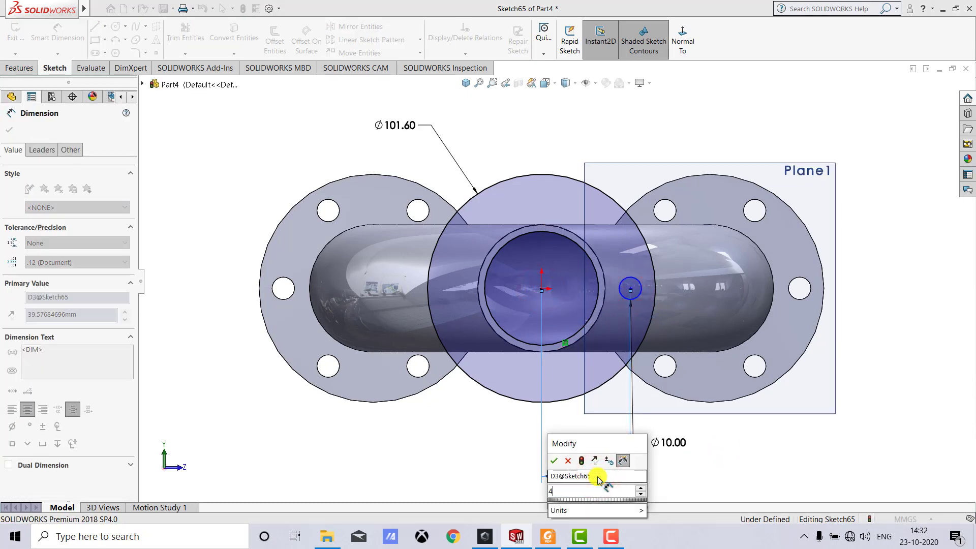
text(0)
key(Return)
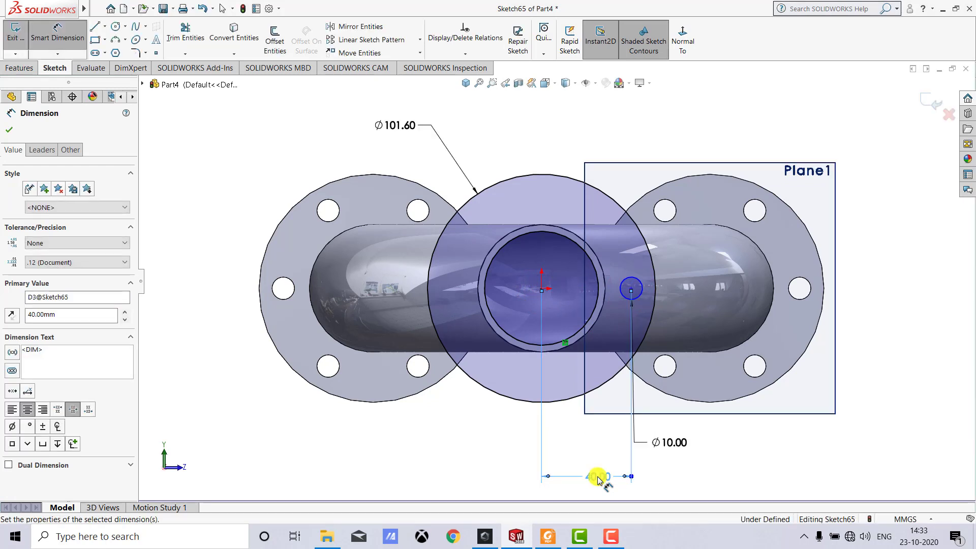
click(671, 465)
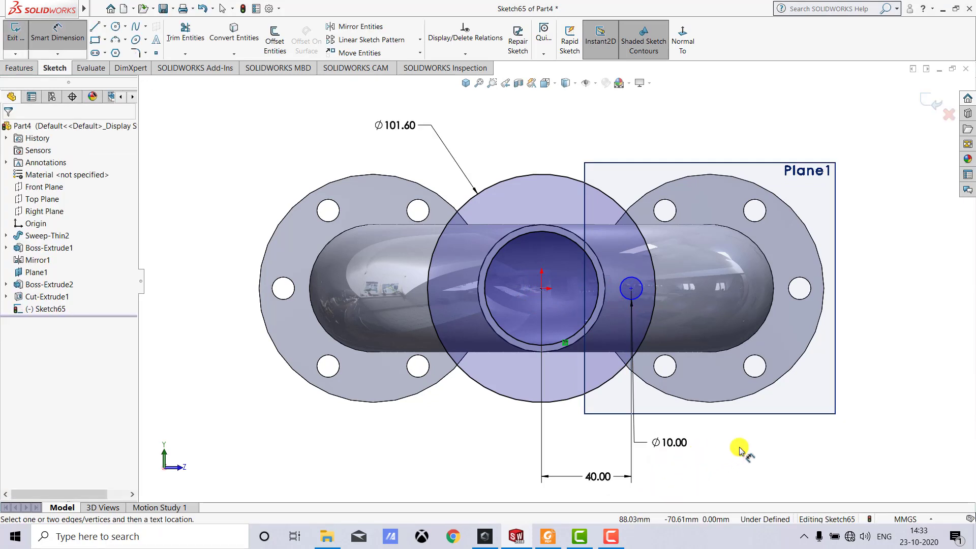
key(Escape)
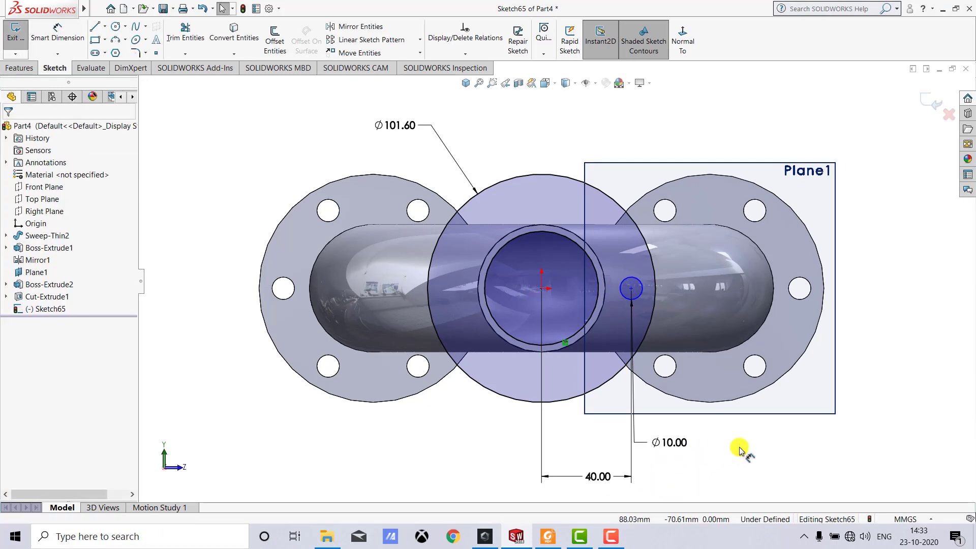
- Add a horizontal relation between the bolt-hole circle's centre and the origin
click(630, 289)
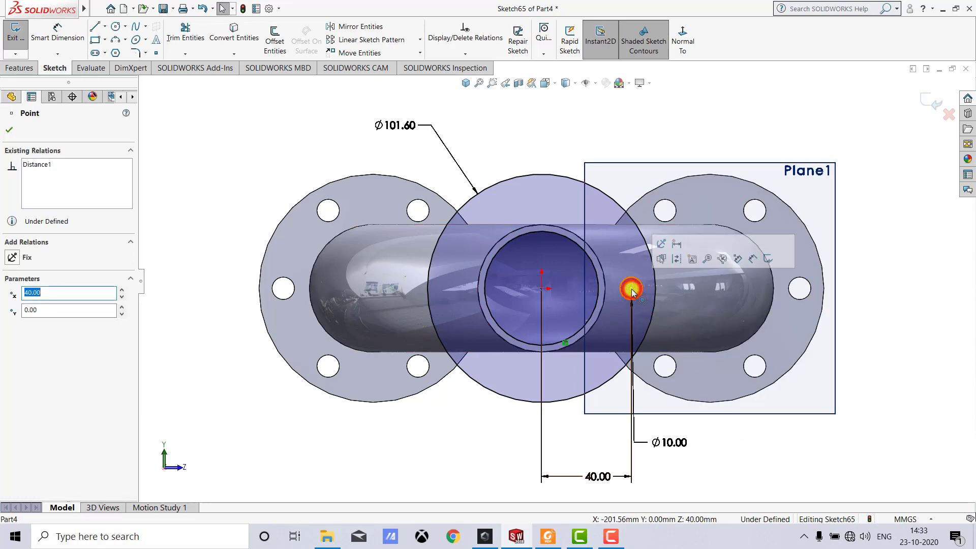
ctrl+click(542, 288)
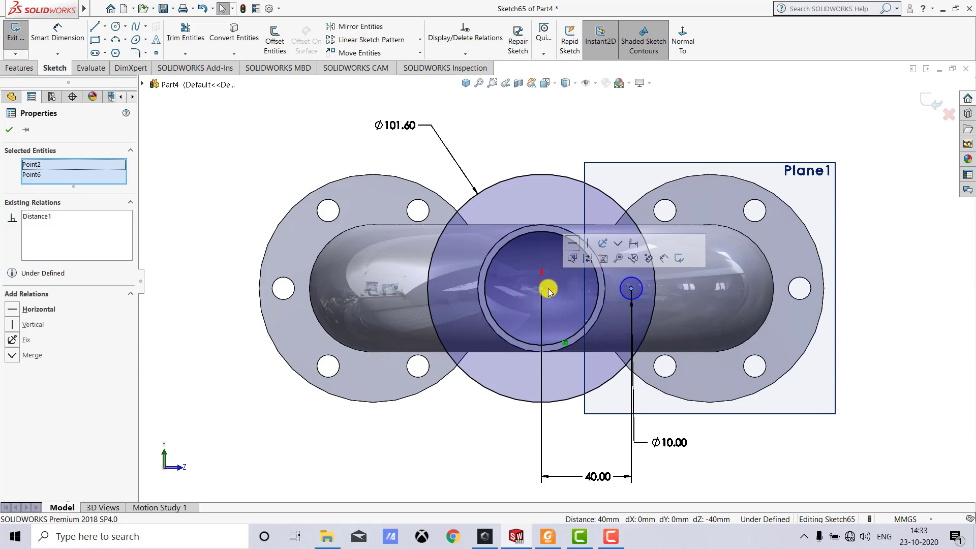
click(572, 244)
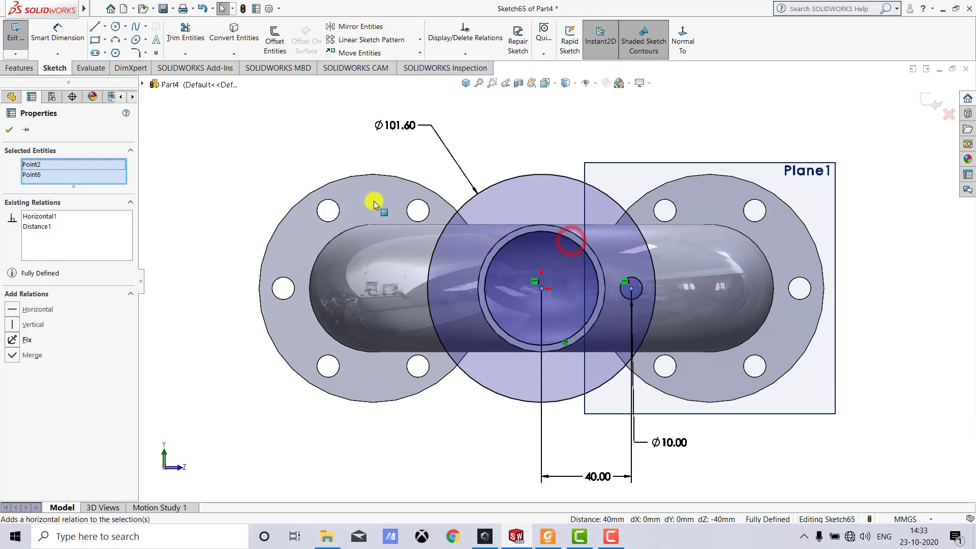
click(7, 131)
click(242, 132)
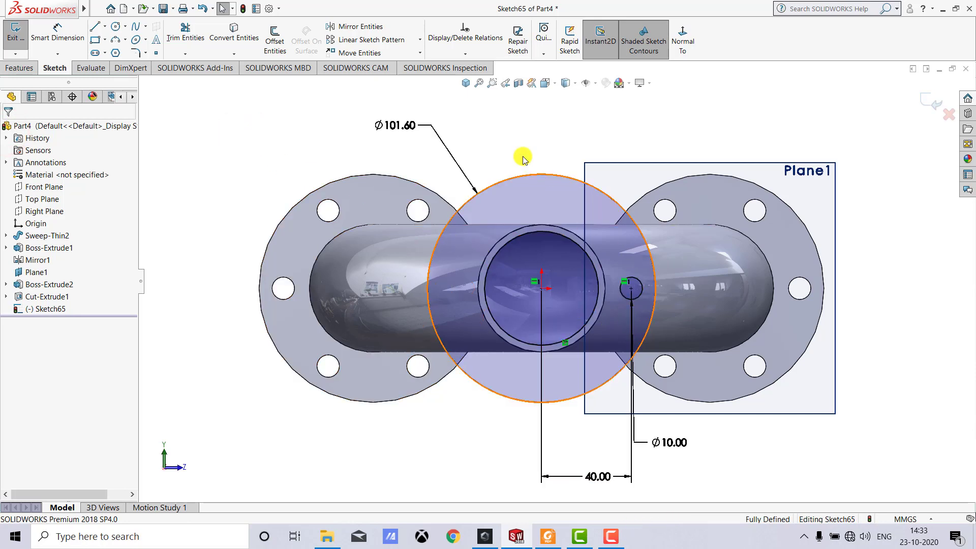
- Pattern the bolt-hole circle circularly about the origin with 6 equally spaced instances over 360 degrees, and exit the sketch
click(420, 40)
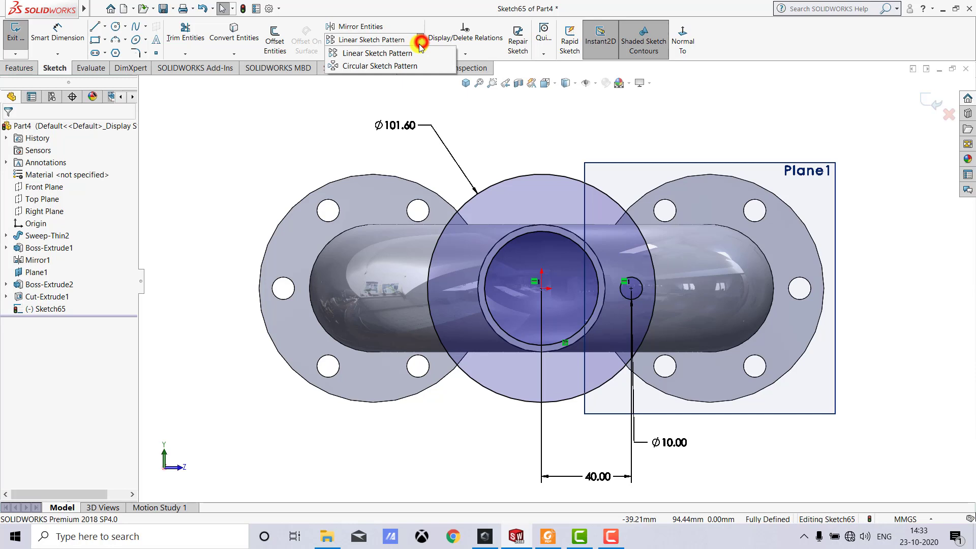
click(394, 64)
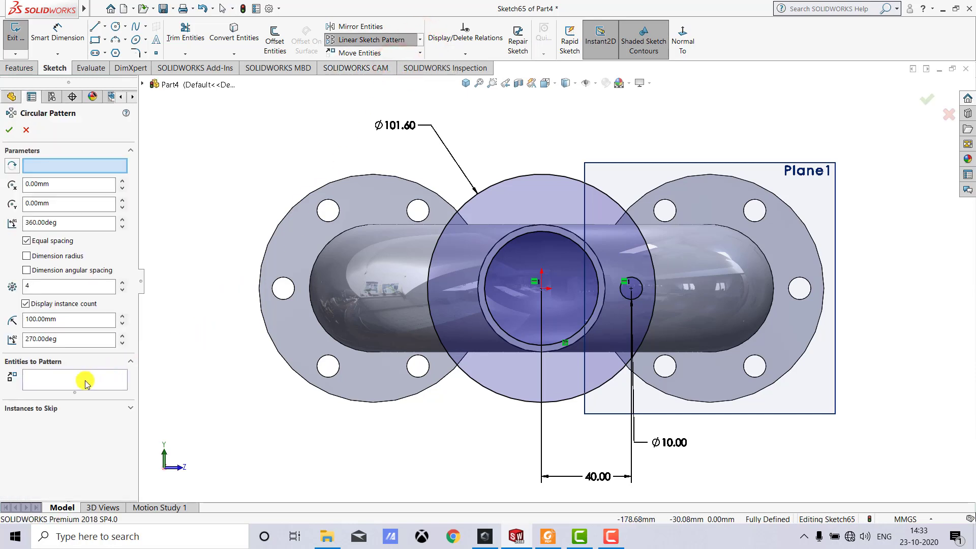
click(86, 383)
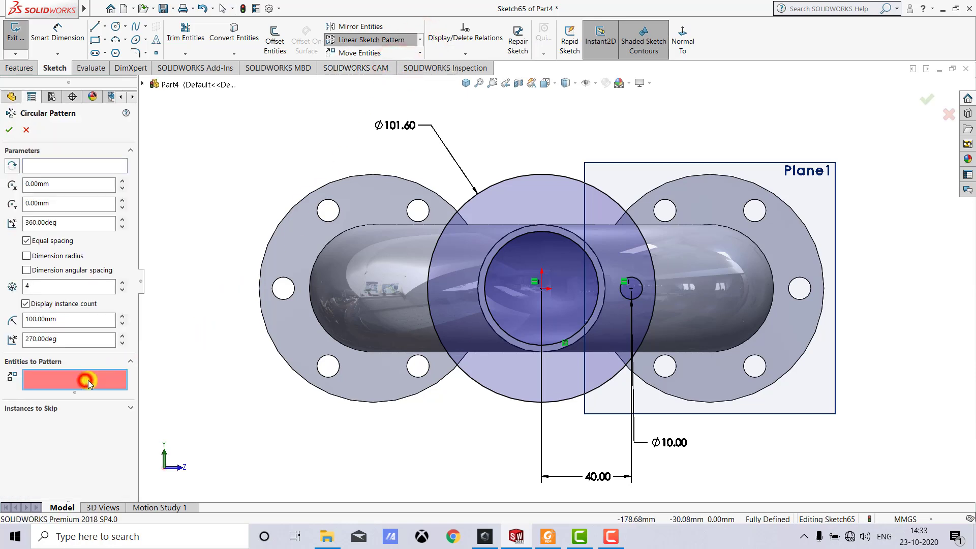
click(643, 293)
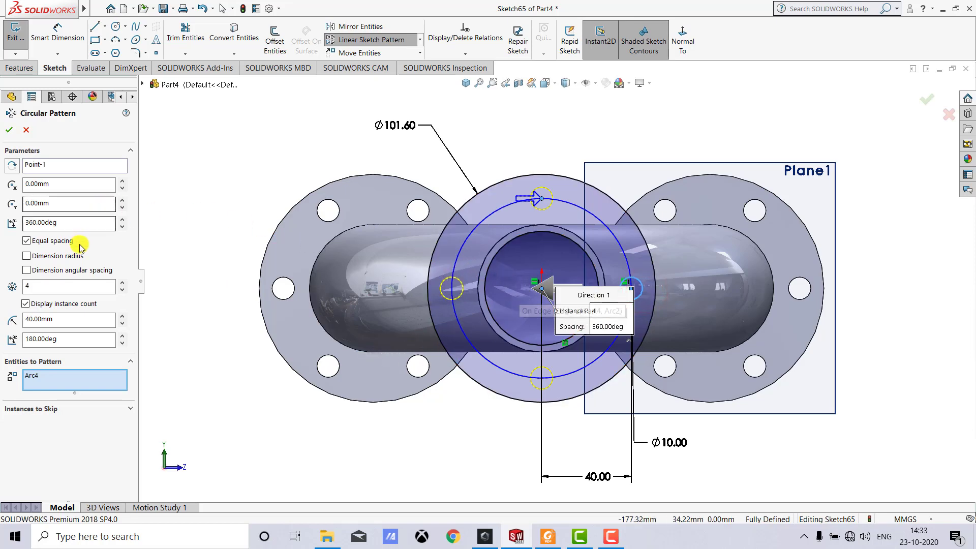
double_click(53, 284)
text(6)
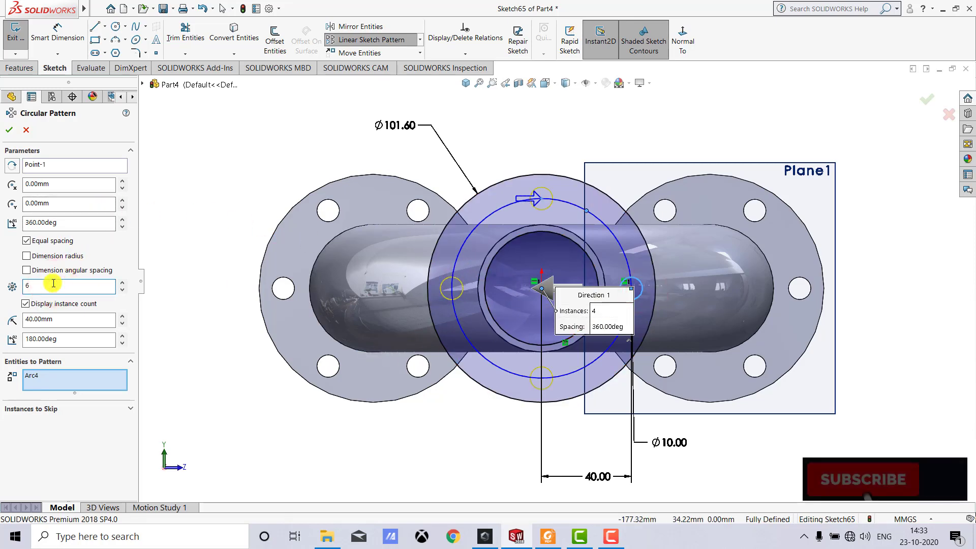
click(9, 132)
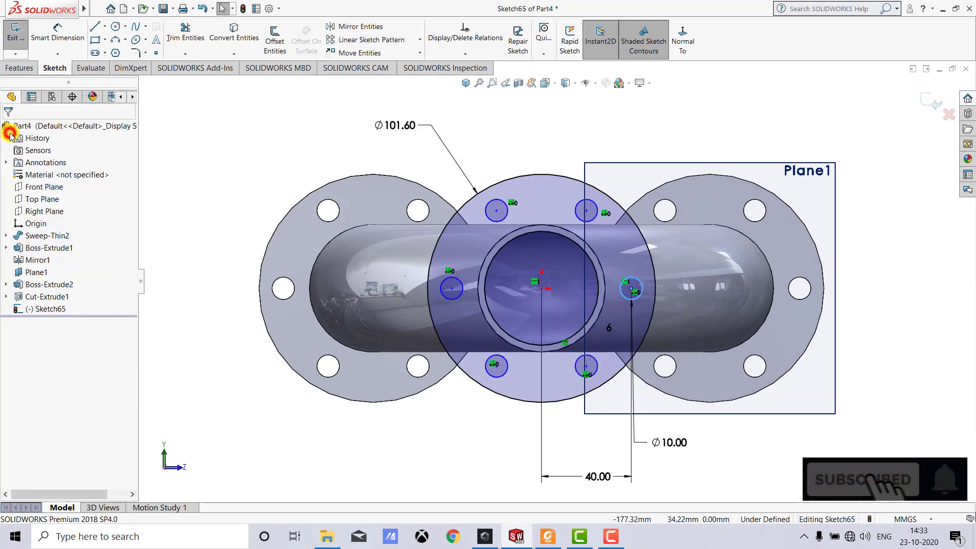
click(15, 43)
- Extrude the flange sketch 12 mm Blind in the reversed direction, back over the pipe, with the result merged
click(466, 82)
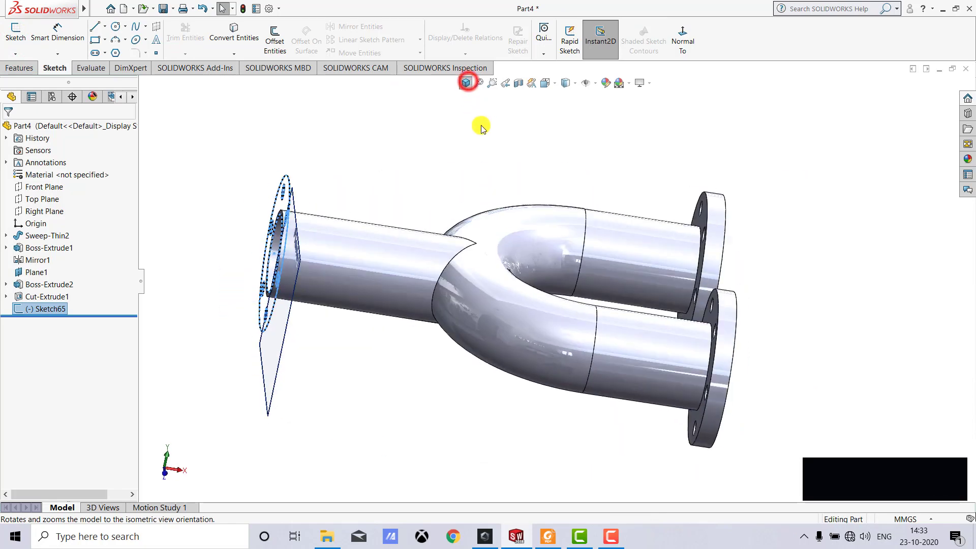
click(21, 68)
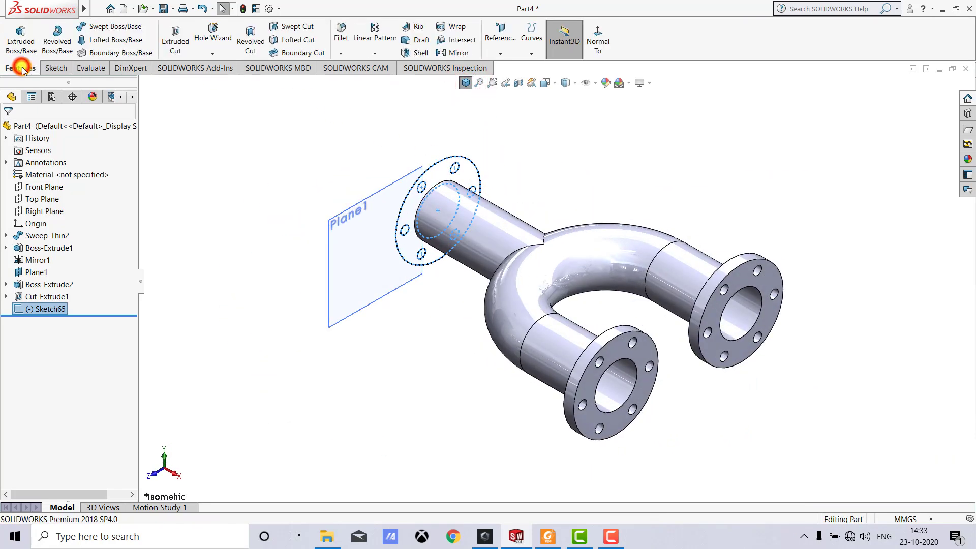
click(30, 47)
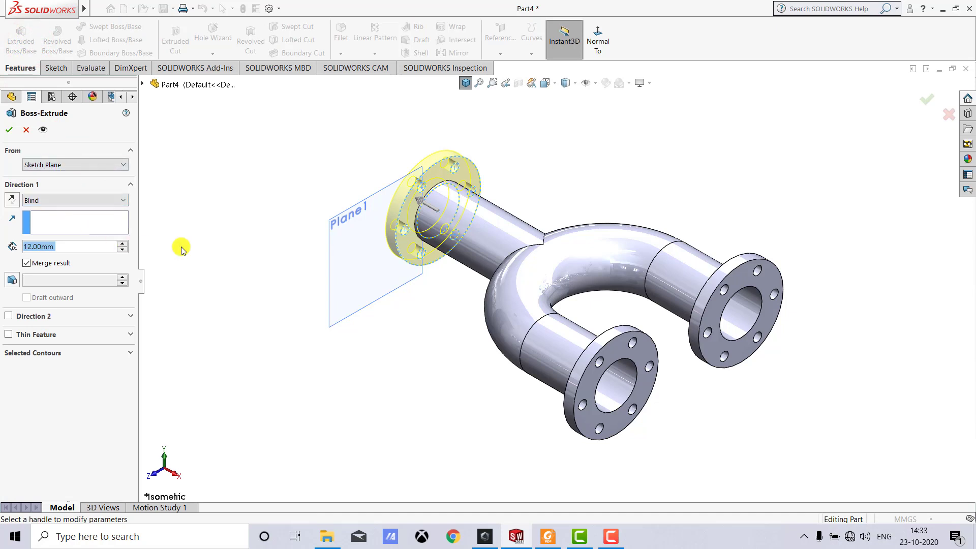
scroll(354, 182, down, 5)
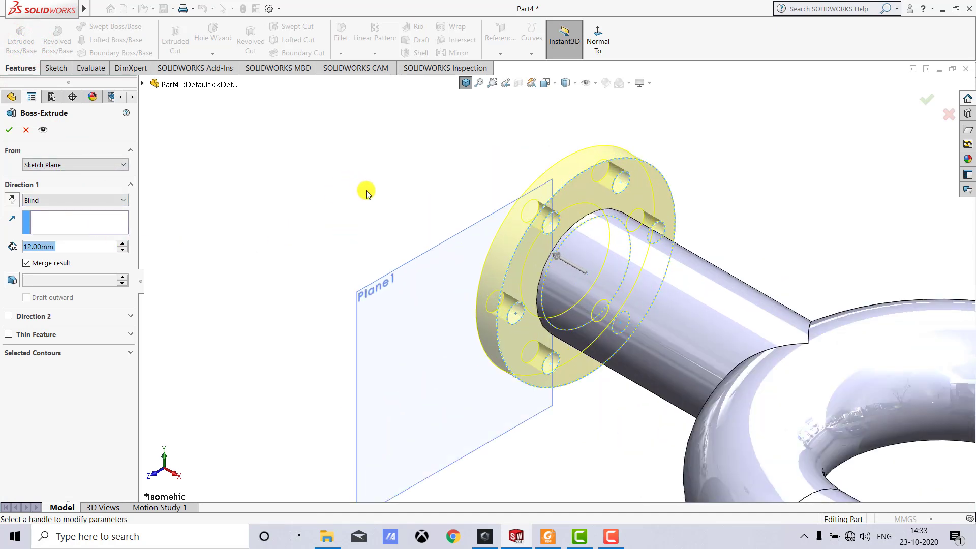
click(548, 535)
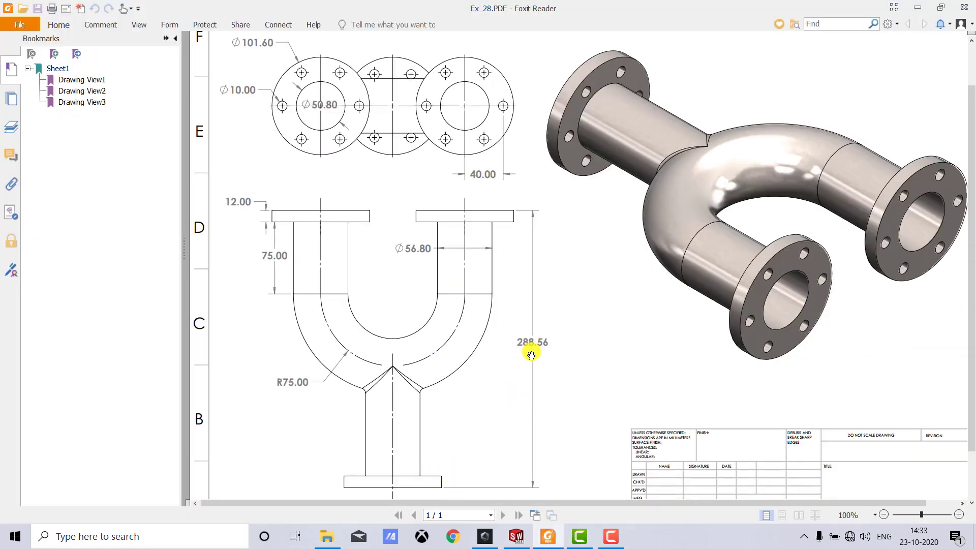
click(516, 536)
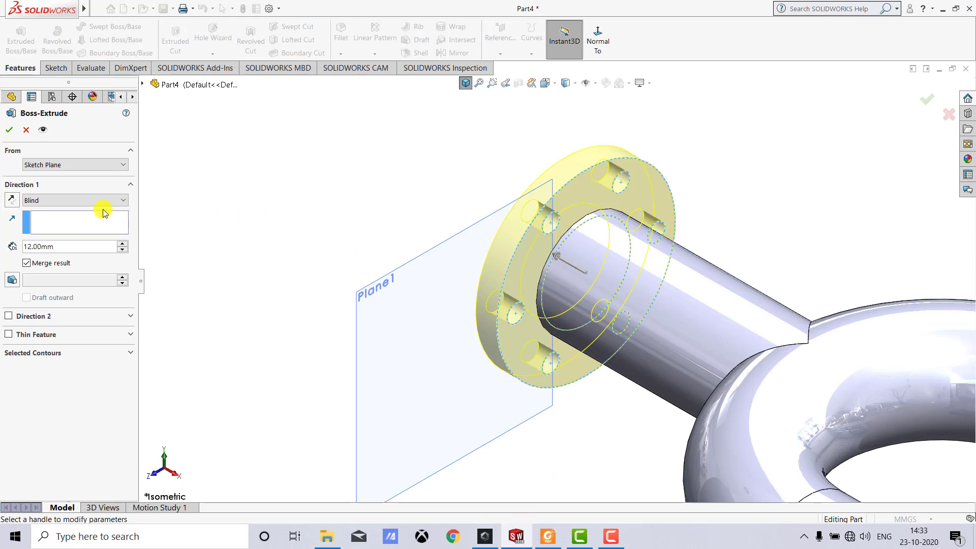
click(12, 200)
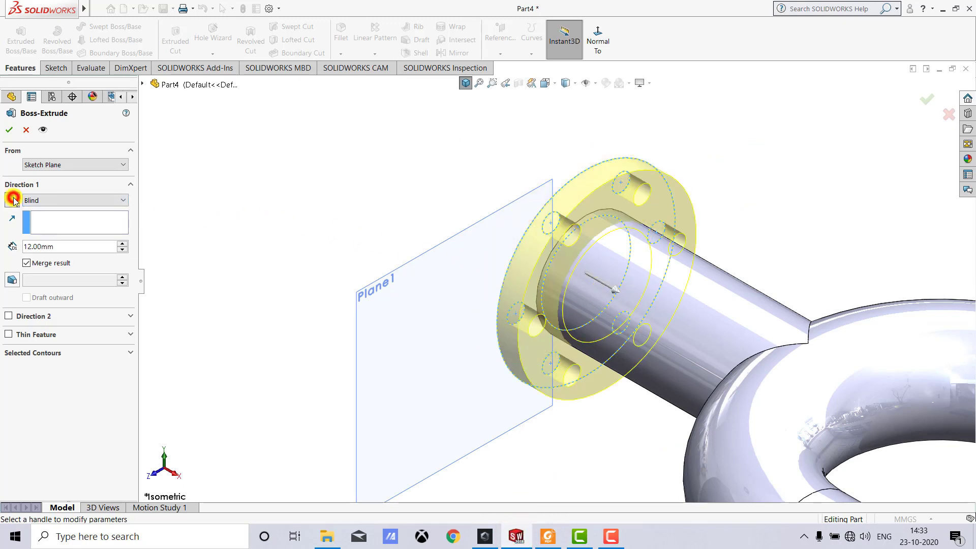
click(7, 132)
click(399, 142)
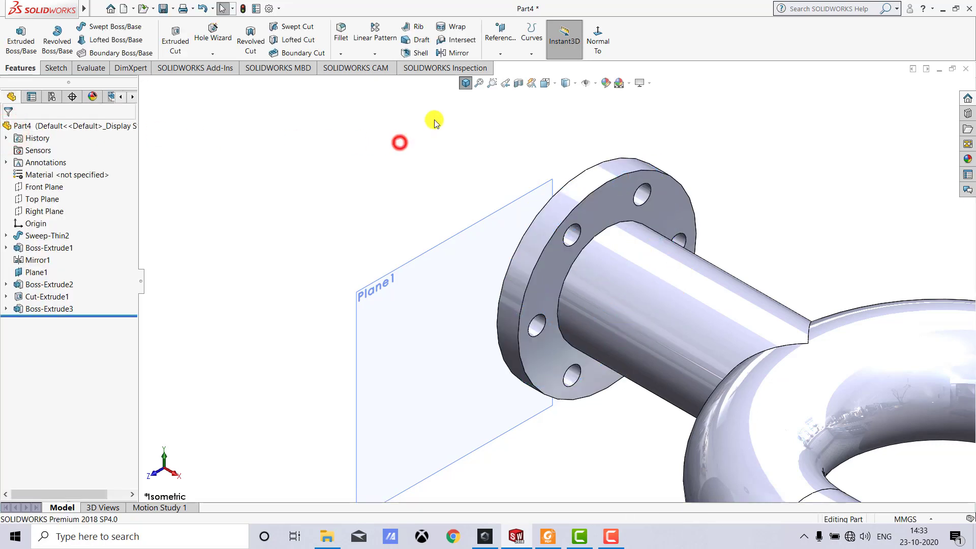
- Hide Plane1 in the isometric view of the model
click(468, 84)
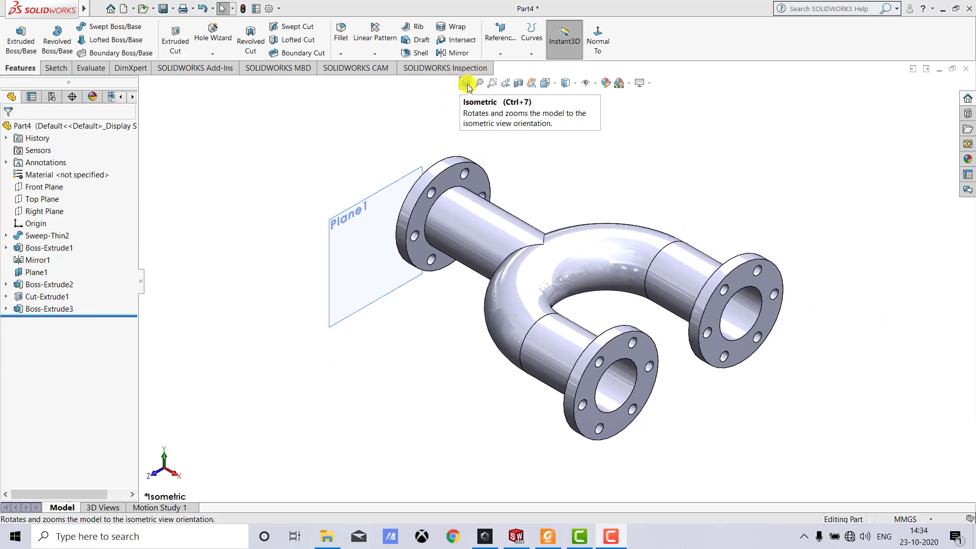
right_click(362, 205)
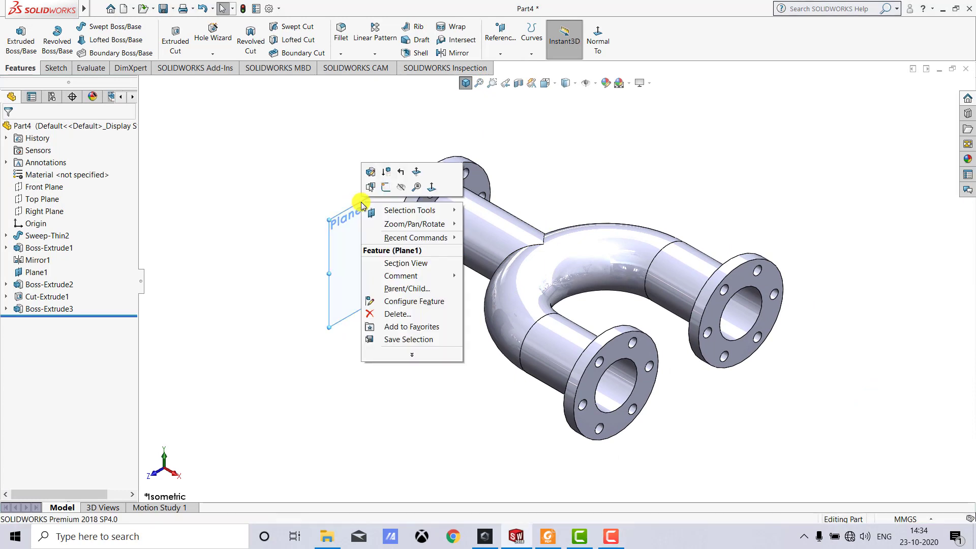
click(400, 188)
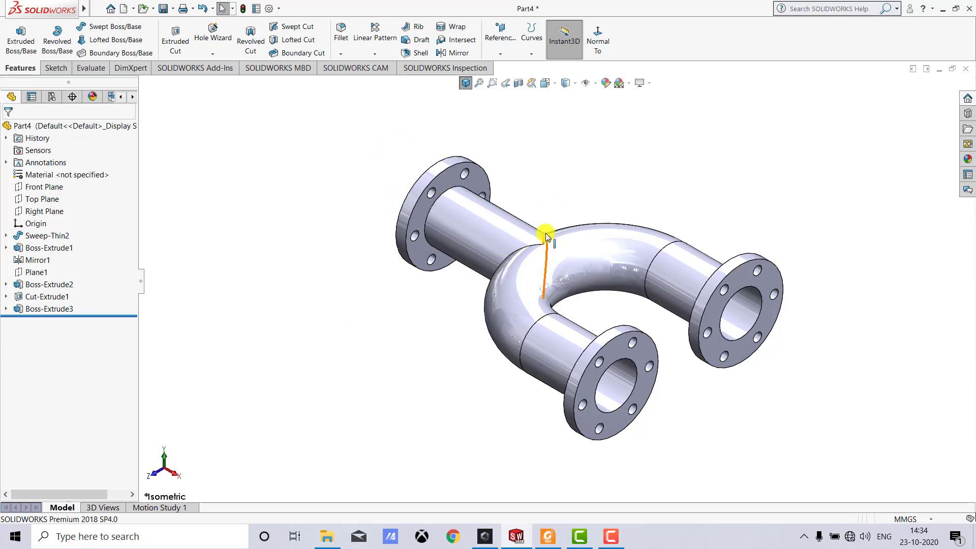
click(541, 176)
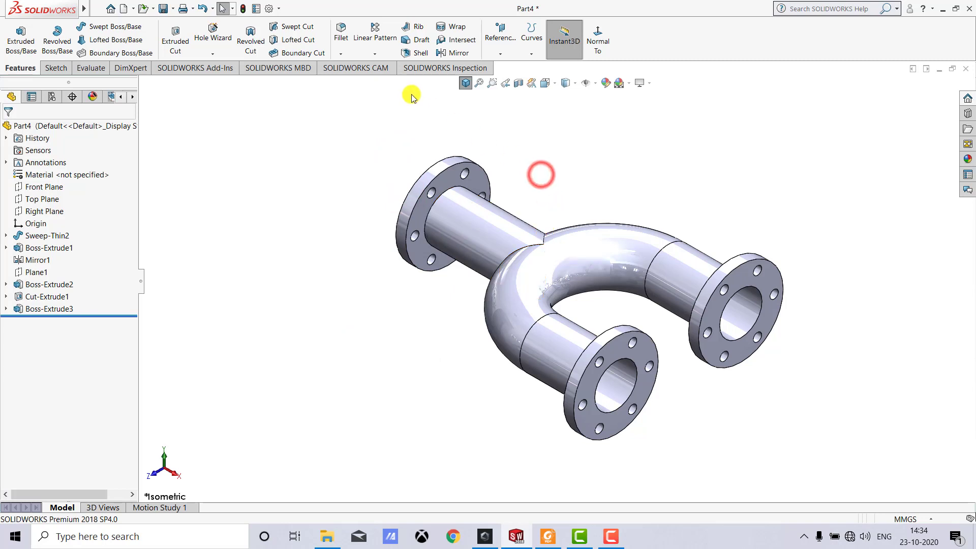
- Fillet the two edges where the straight third branch meets the U-shaped bend with a symmetric 5 mm radius
click(339, 39)
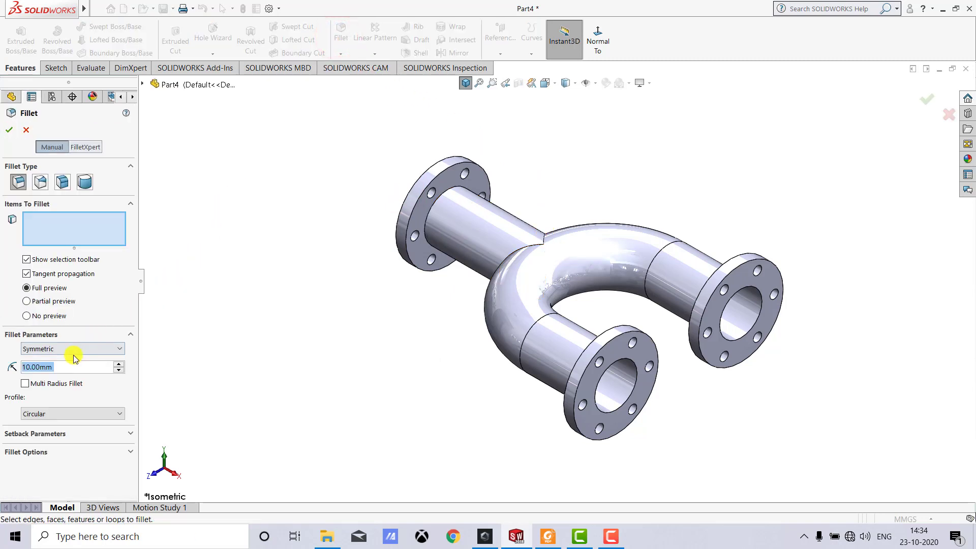
text(5)
key(Return)
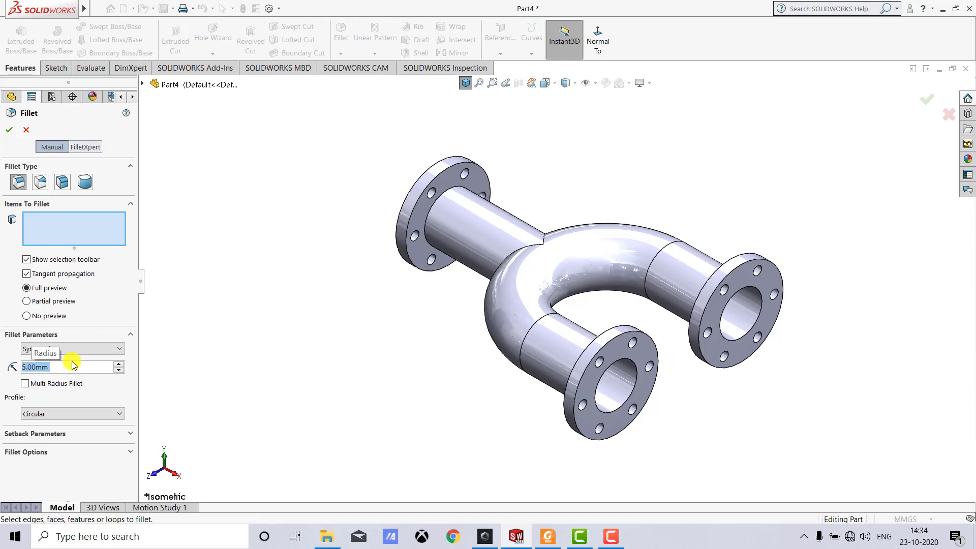
click(514, 255)
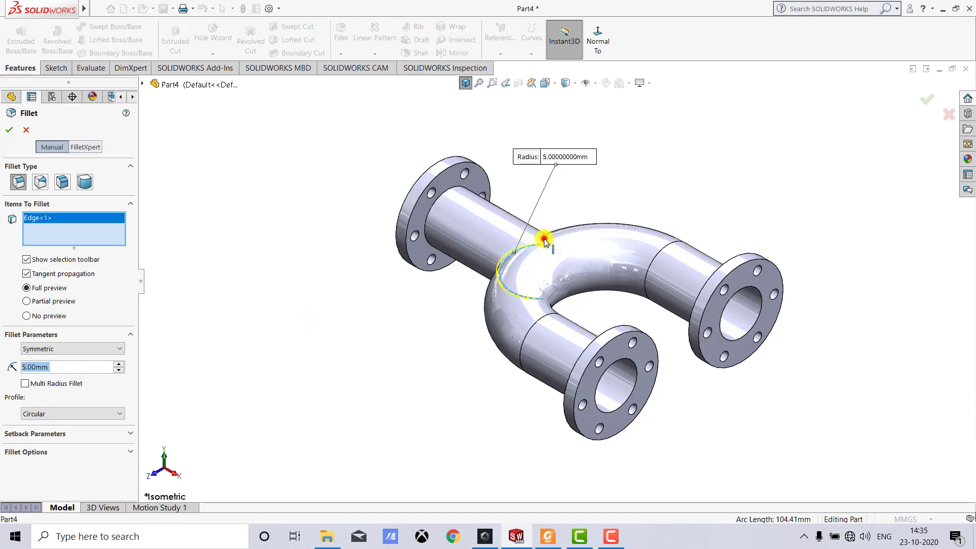
click(543, 241)
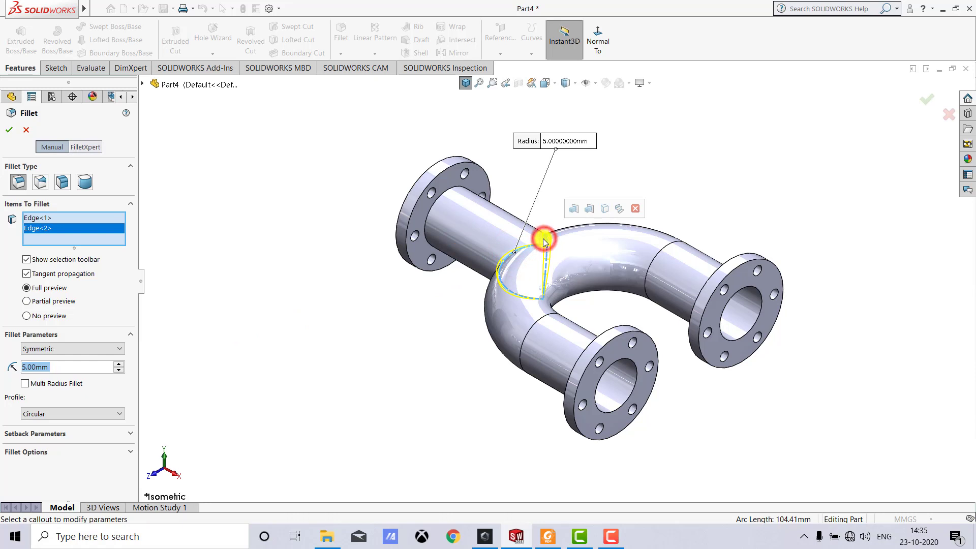
click(11, 132)
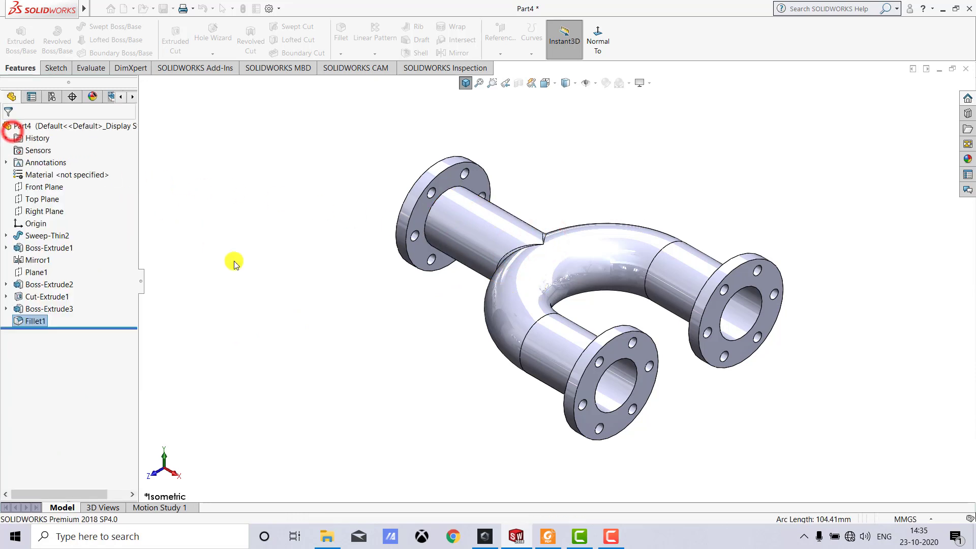
click(463, 89)
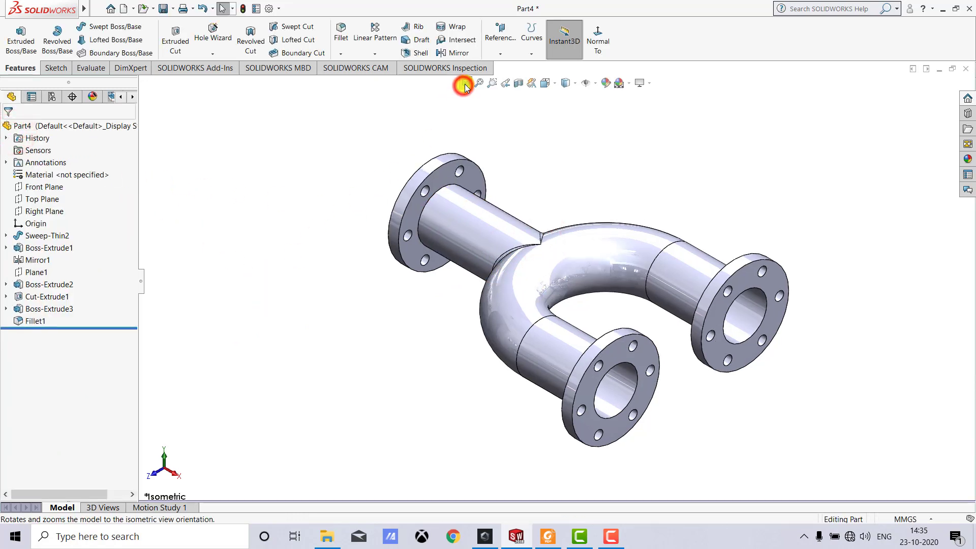
- Apply the brushed steel appearance to the whole part and fit the model in the view
click(101, 127)
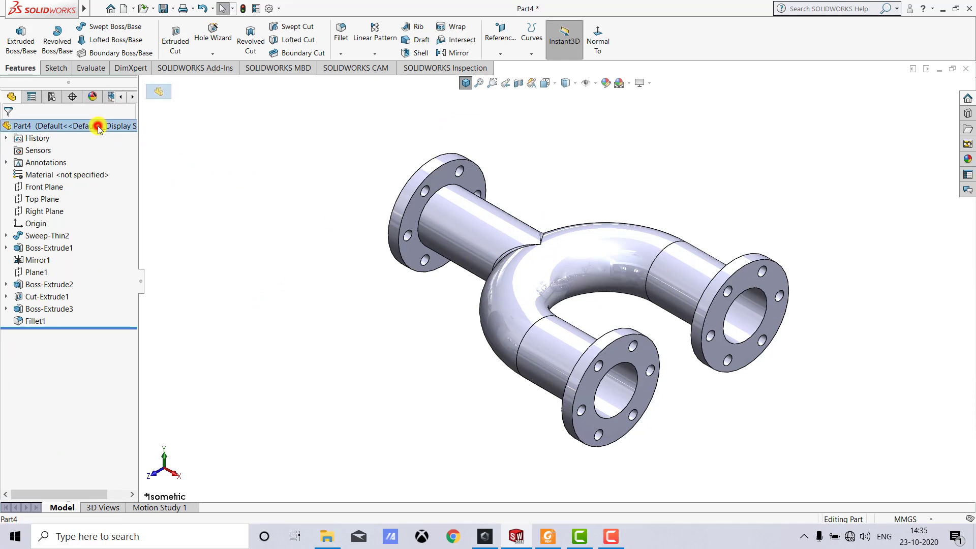
click(967, 160)
click(774, 102)
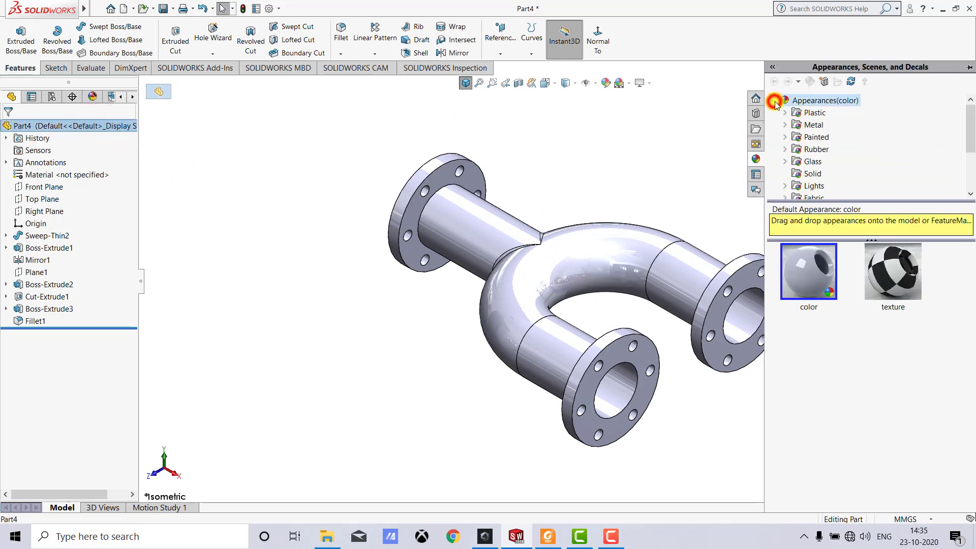
click(785, 124)
click(825, 113)
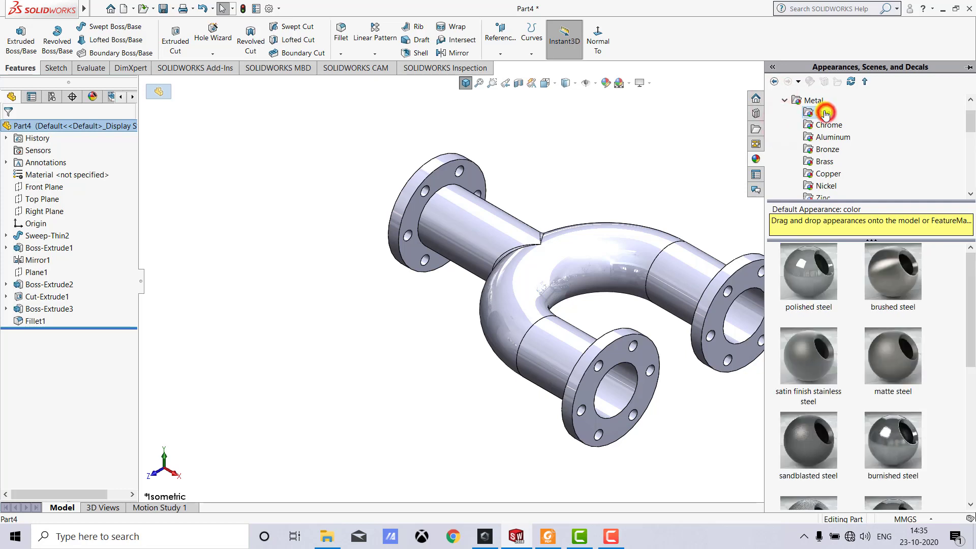
double_click(897, 275)
click(642, 155)
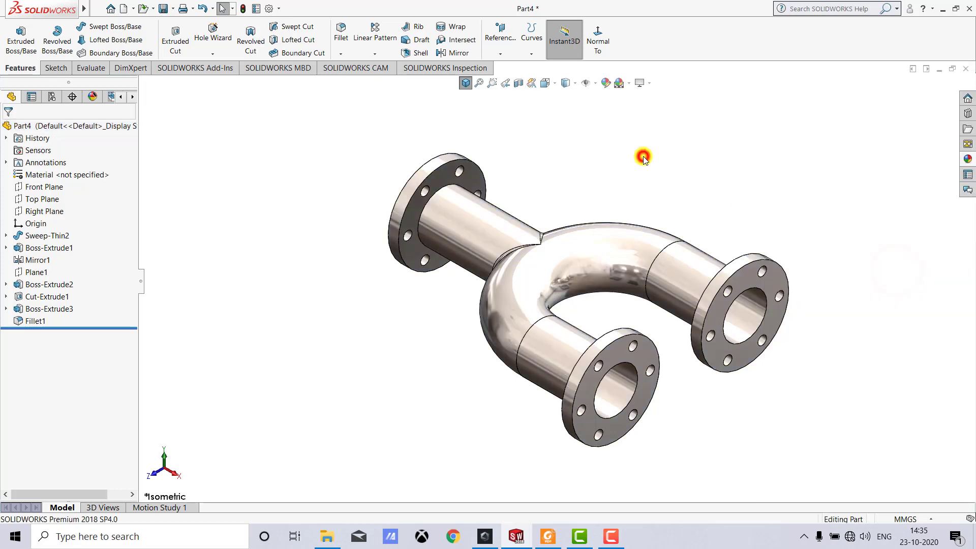
click(479, 83)
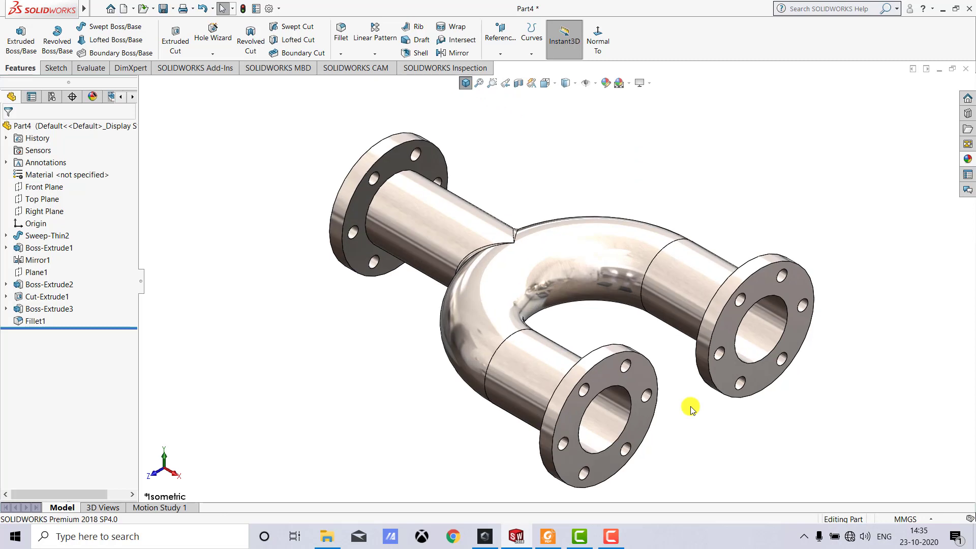